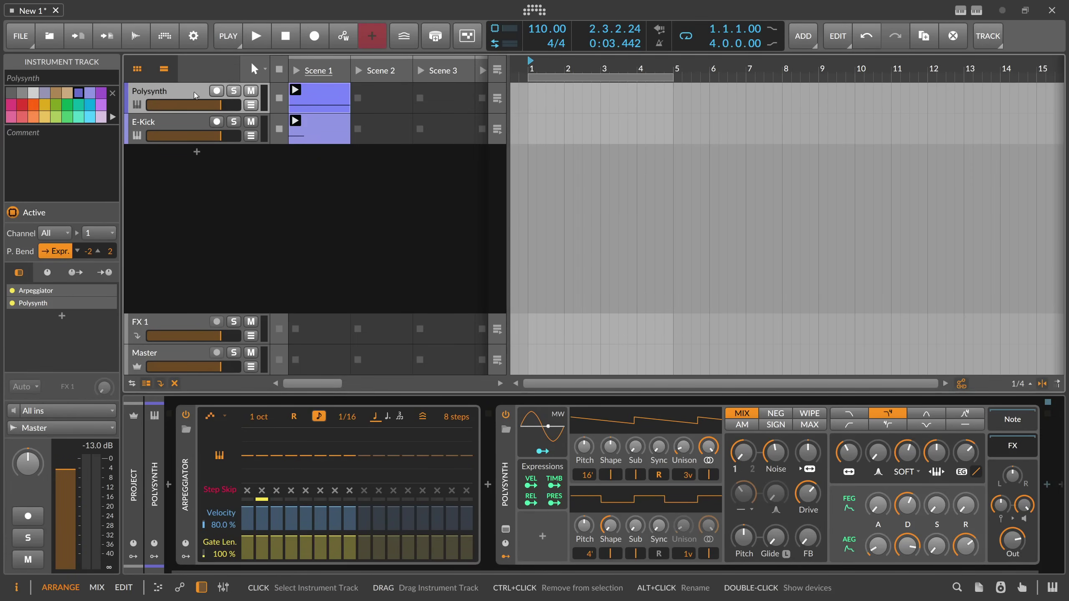
Select the Polysynth track and play back both Scene 1 clips to hear the starting sound, stopping playback when done.
{"action": "left_click", "coordinate": [166, 121]}
{"action": "left_click", "coordinate": [173, 94]}
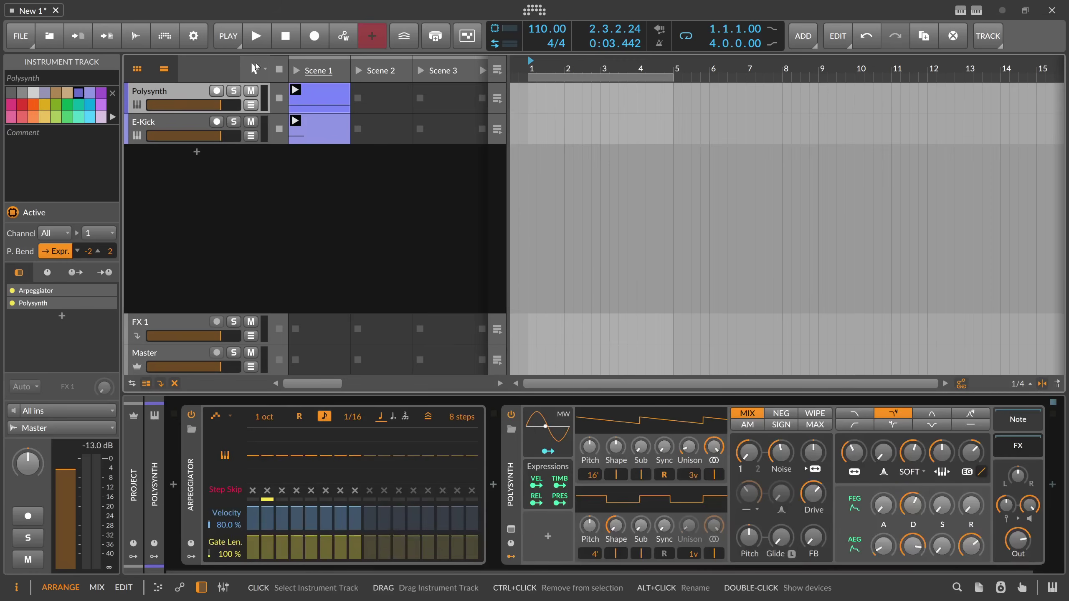
{"action": "left_click", "coordinate": [257, 37]}
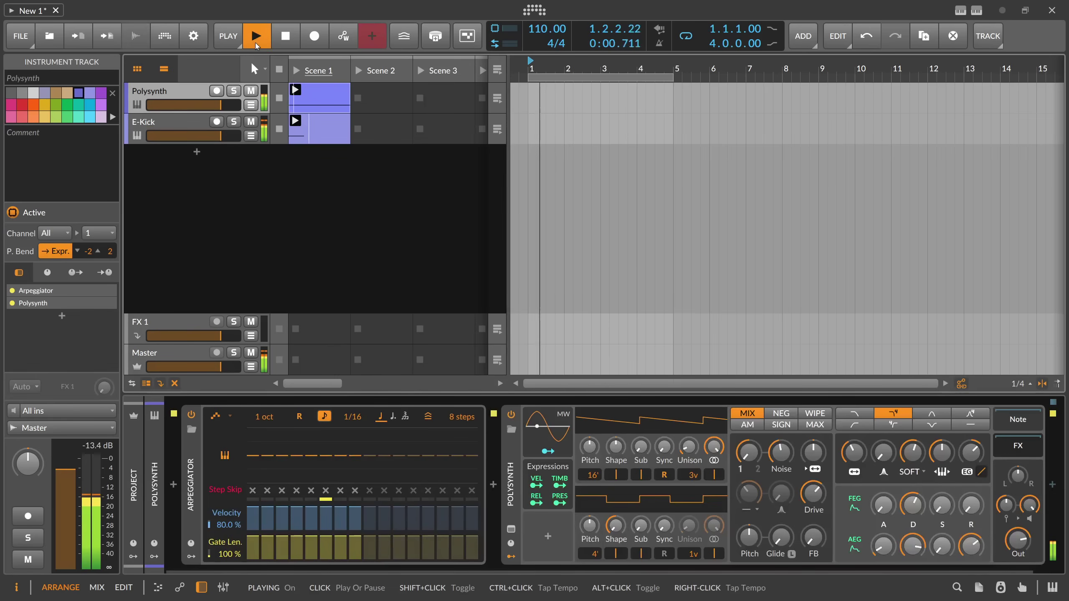
{"action": "left_click", "coordinate": [280, 39]}
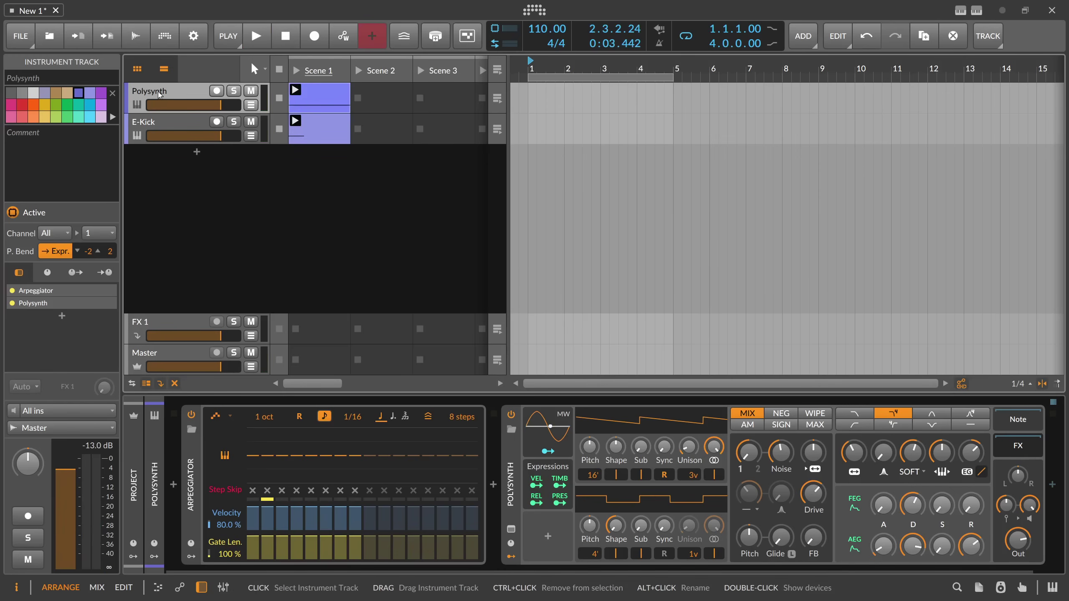
Add a Segments modulator to the Polysynth track's own modulator slots.
{"action": "left_click", "coordinate": [155, 483]}
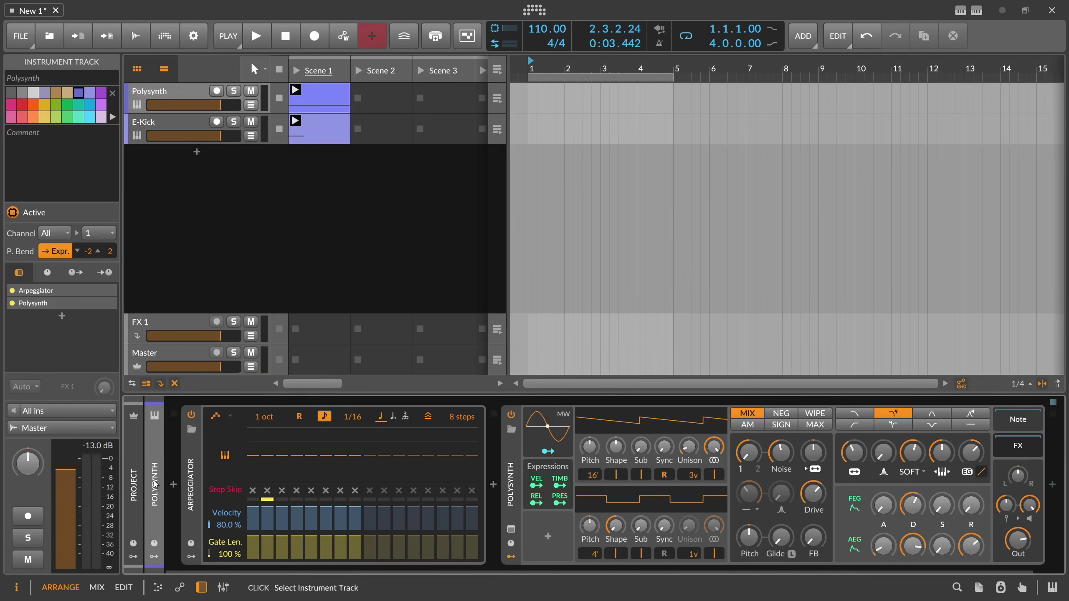
{"action": "left_click", "coordinate": [155, 557]}
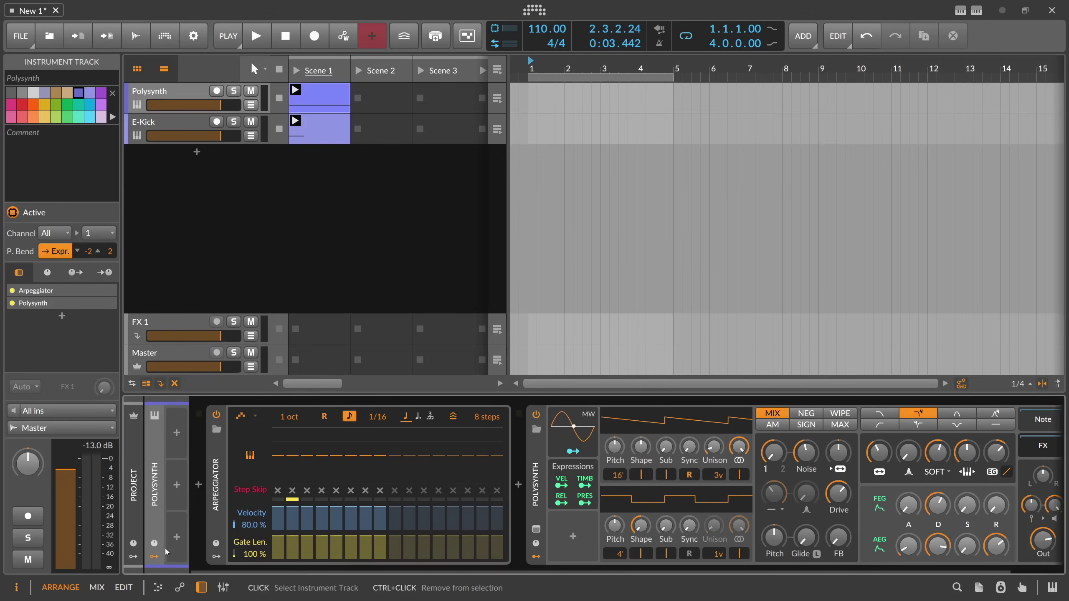
{"action": "left_click", "coordinate": [177, 437]}
{"action": "type", "text": "seg"}
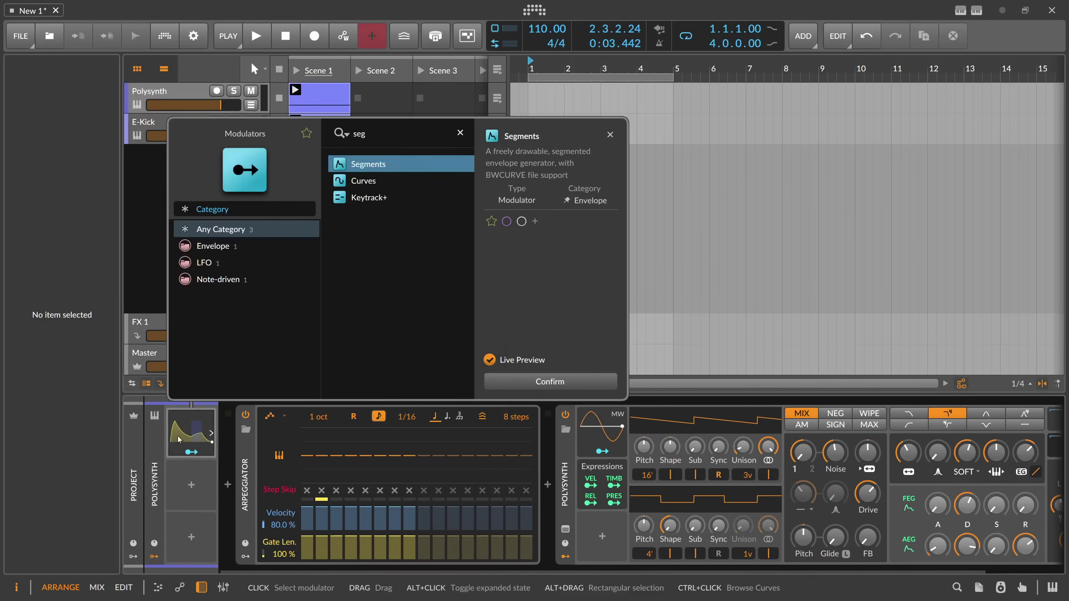
{"action": "key", "text": "Return"}
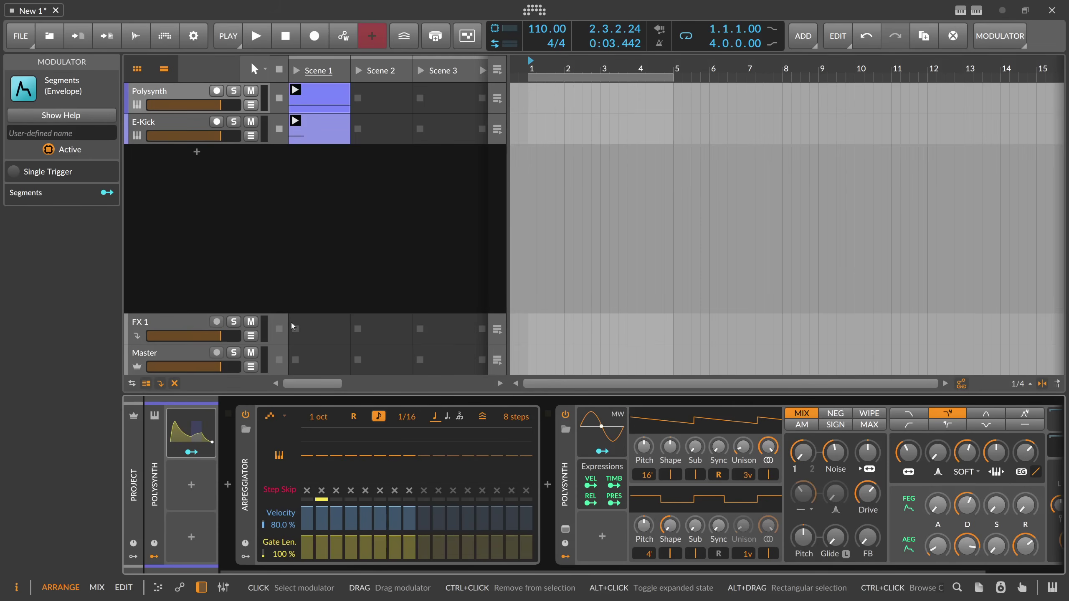
Expand the Segments modulator during playback to examine how its envelope is triggered, and stop playback.
{"action": "left_click", "coordinate": [257, 39]}
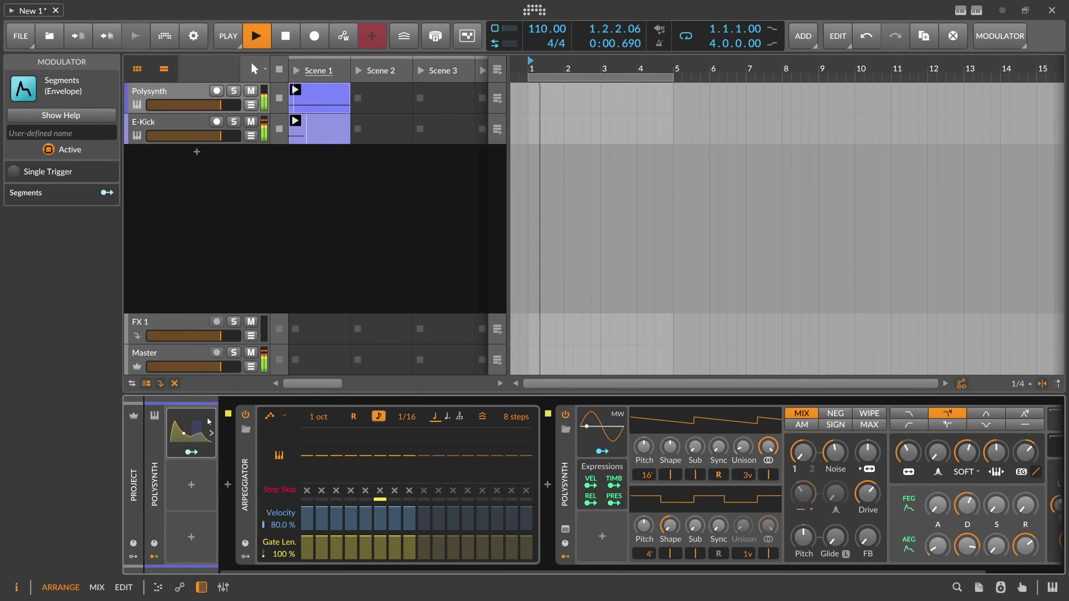
{"action": "left_click", "coordinate": [211, 433]}
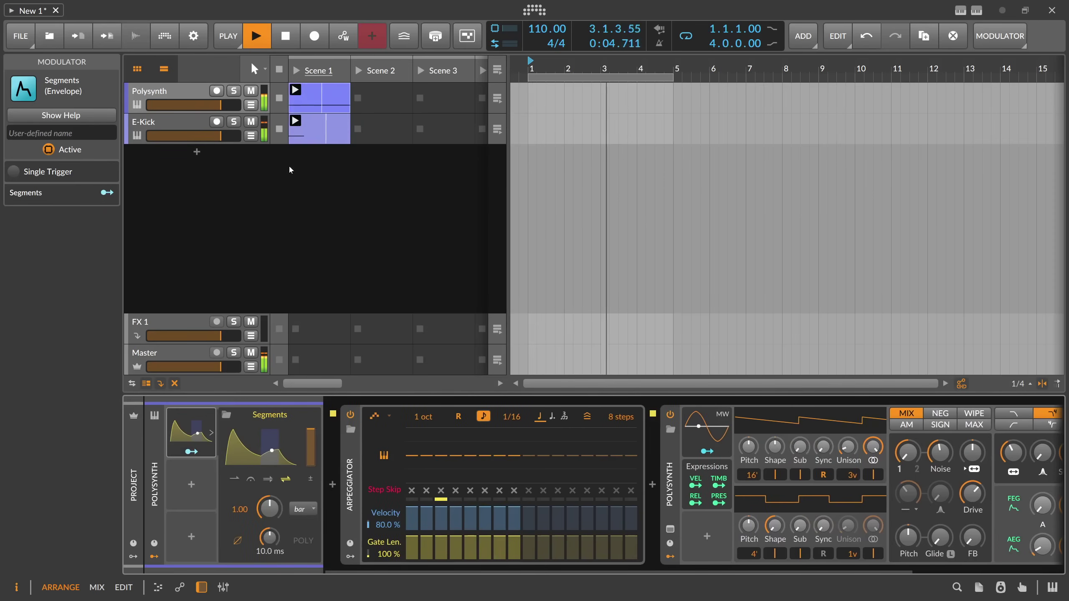
{"action": "key", "text": "space"}
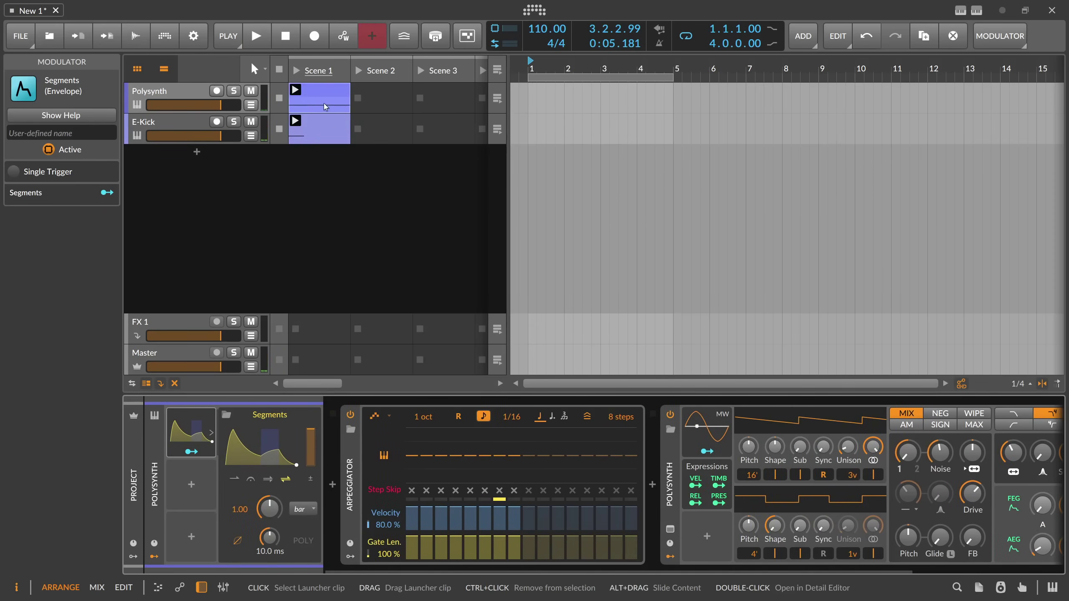
Inspect the note in the Polysynth clip in the detail editor and return to the device view.
{"action": "double_click", "coordinate": [324, 104]}
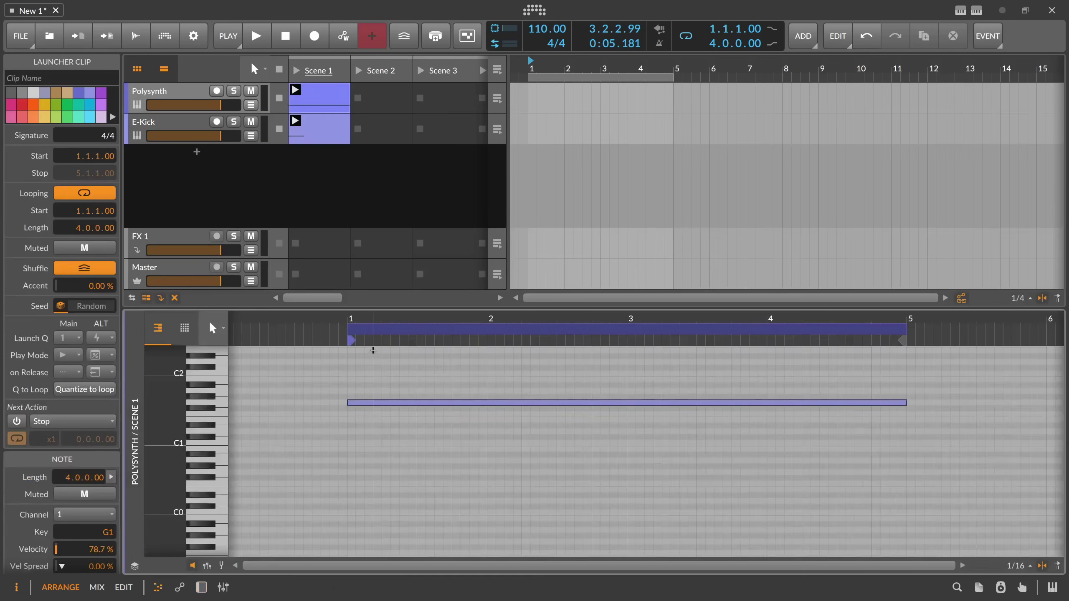
{"action": "left_click", "coordinate": [445, 455]}
{"action": "key", "text": "ctrl+a"}
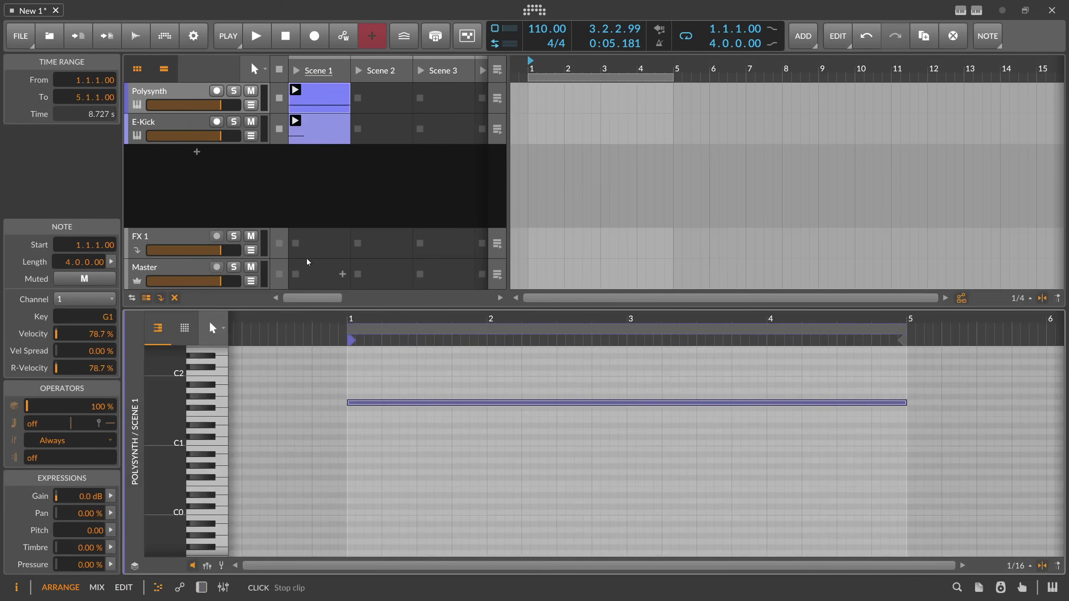
{"action": "key", "text": "d"}
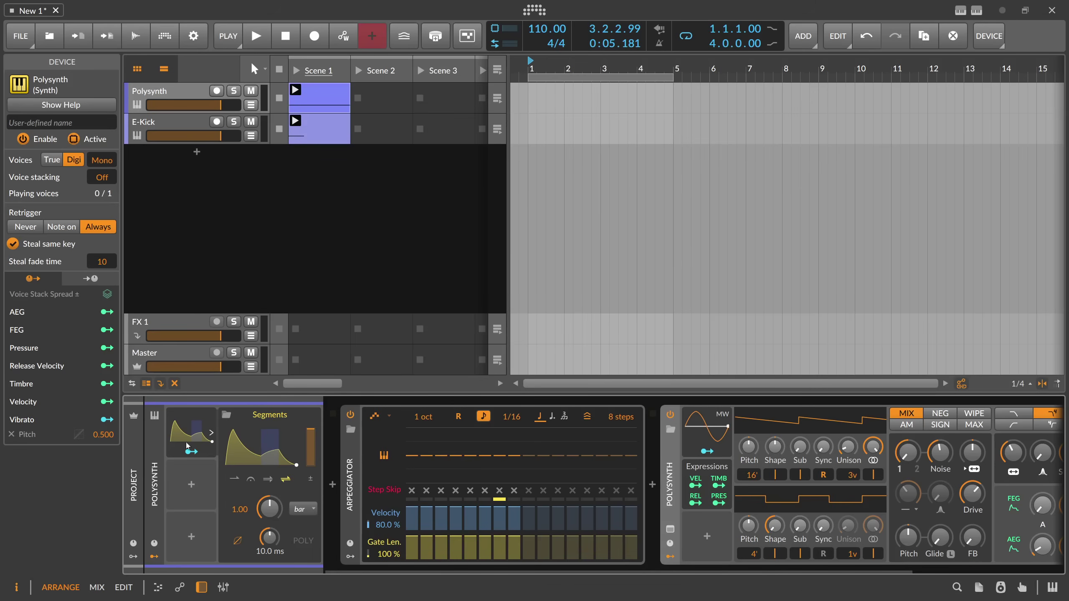
Set the note source of the Polysynth track's modulators to E-Kick and check the envelope triggering in playback.
{"action": "left_click", "coordinate": [155, 490]}
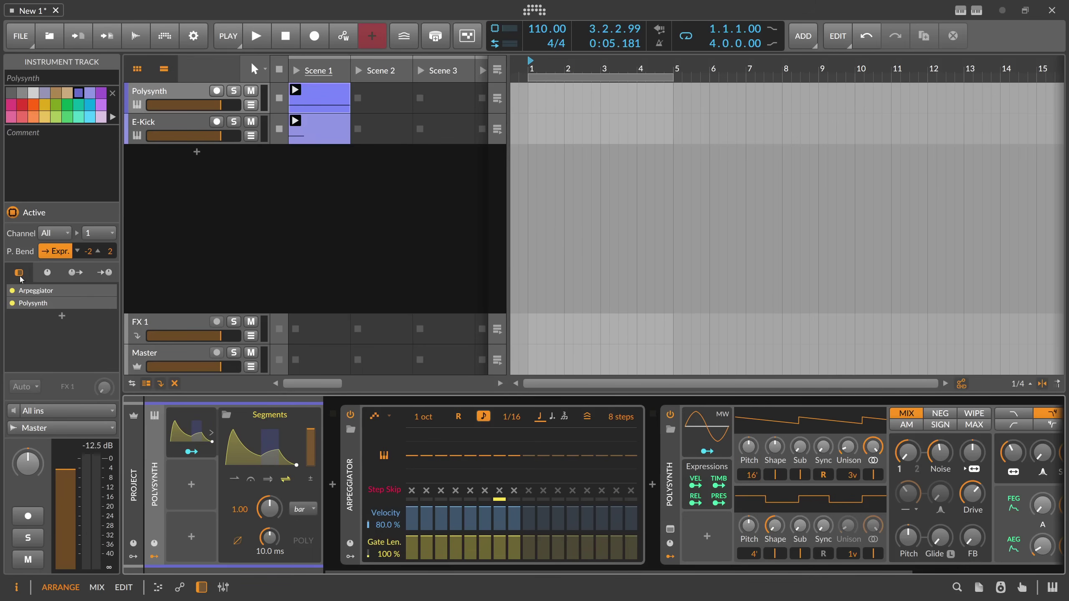
{"action": "left_click", "coordinate": [47, 274]}
{"action": "left_click", "coordinate": [74, 273]}
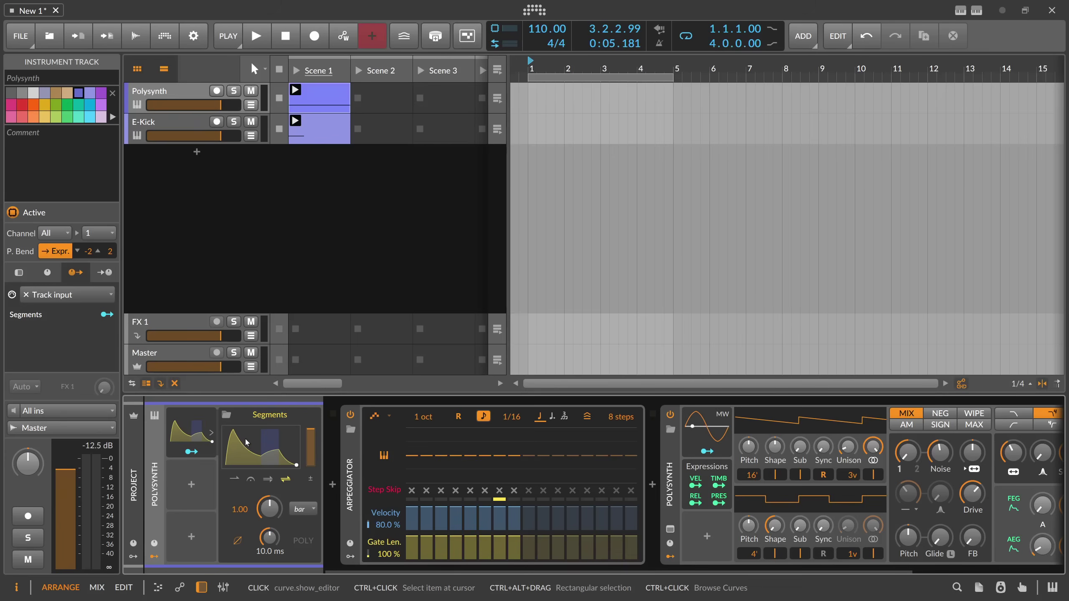
{"action": "left_click", "coordinate": [60, 300]}
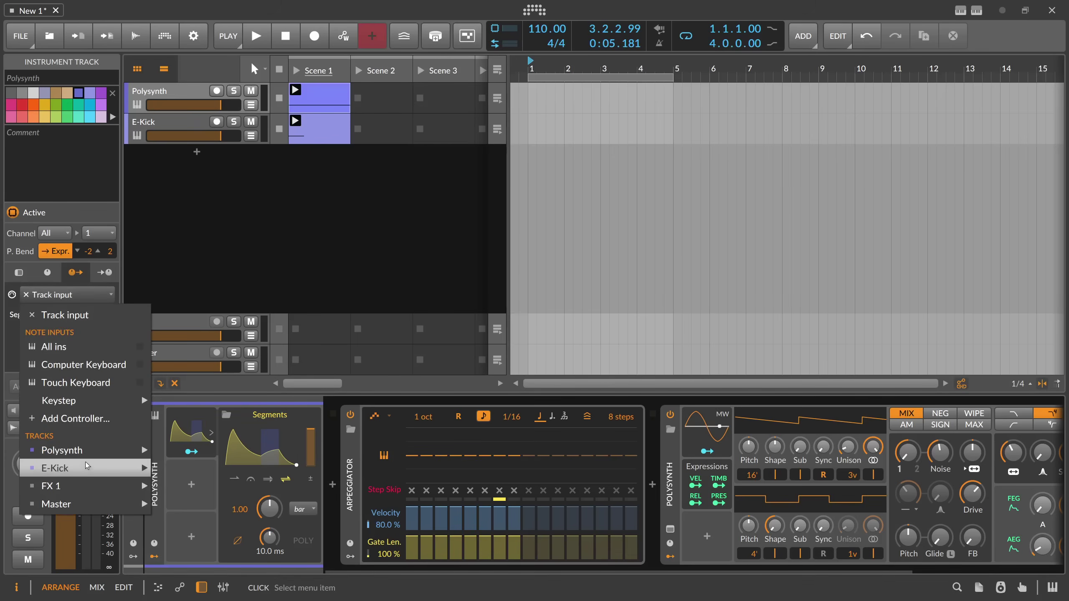
{"action": "mouse_move", "coordinate": [86, 464]}
{"action": "left_click", "coordinate": [186, 468]}
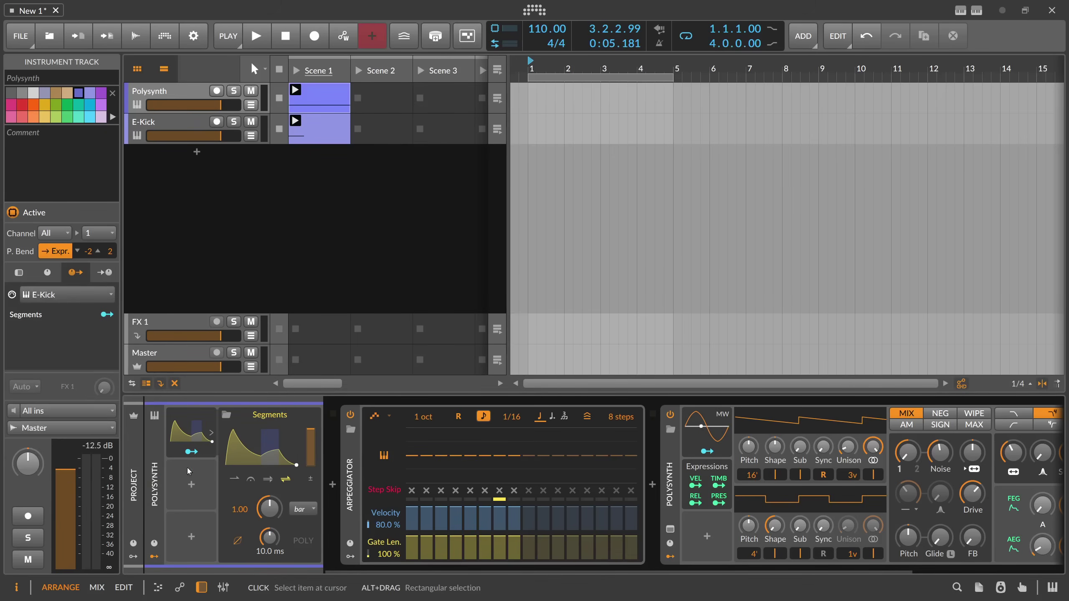
{"action": "left_click", "coordinate": [255, 37]}
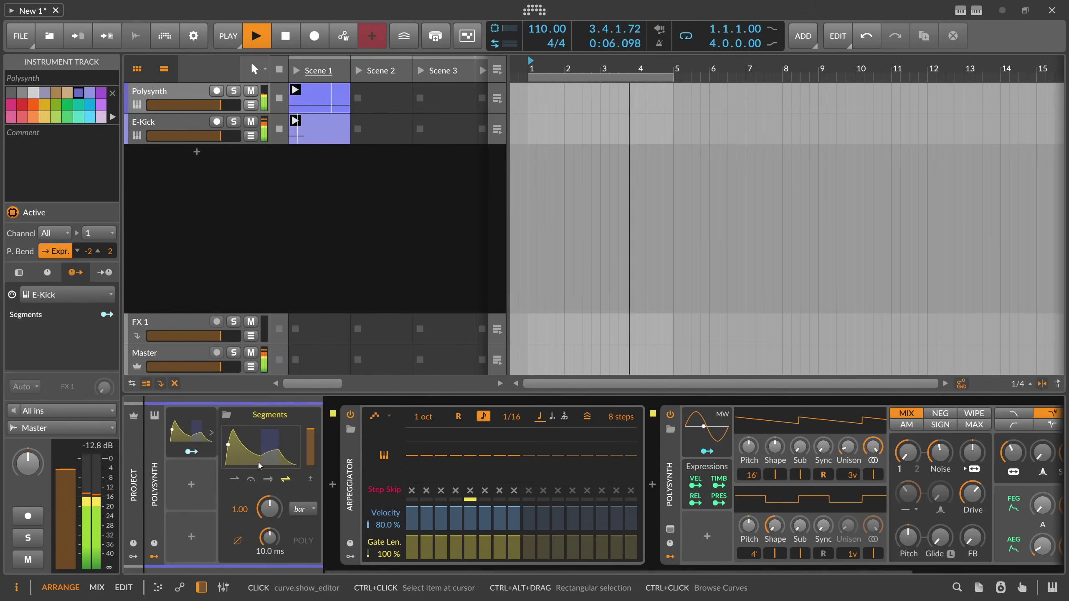
{"action": "left_click", "coordinate": [284, 36]}
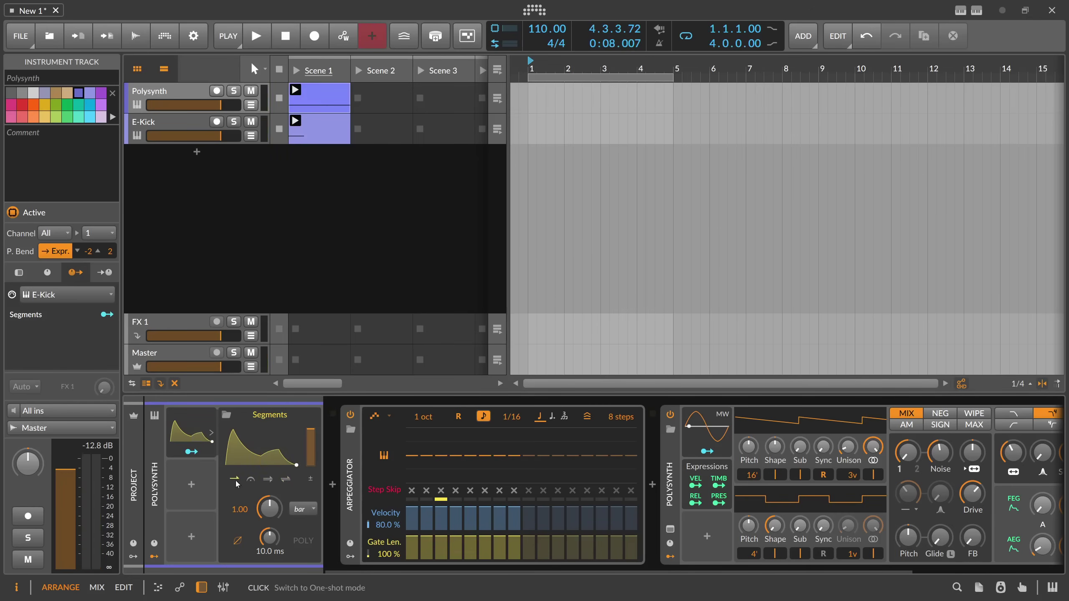
Set the Segments timebase to 8th note and reduce its envelope to a single decay starting at 100%.
{"action": "left_click", "coordinate": [299, 510]}
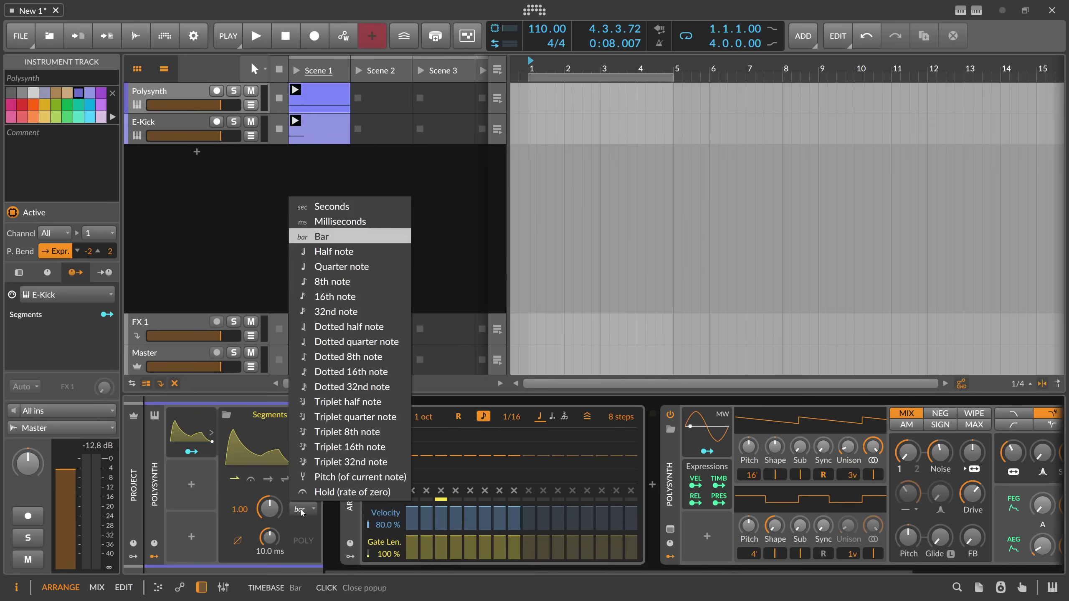
{"action": "left_click", "coordinate": [349, 283]}
{"action": "left_click", "coordinate": [270, 447]}
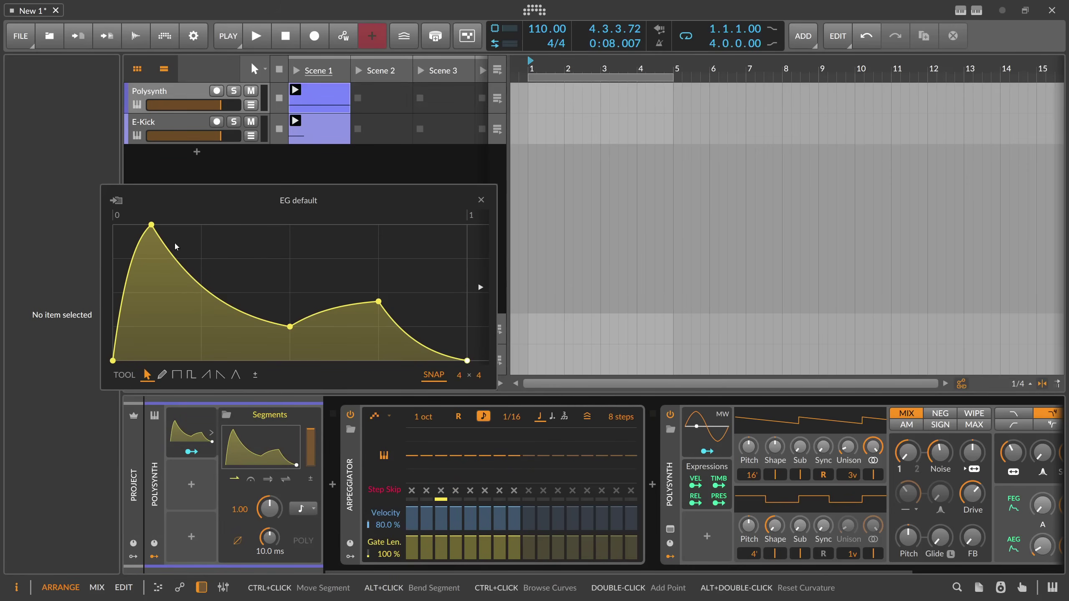
{"action": "left_click_drag", "start_coordinate": [151, 224], "coordinate": [112, 225]}
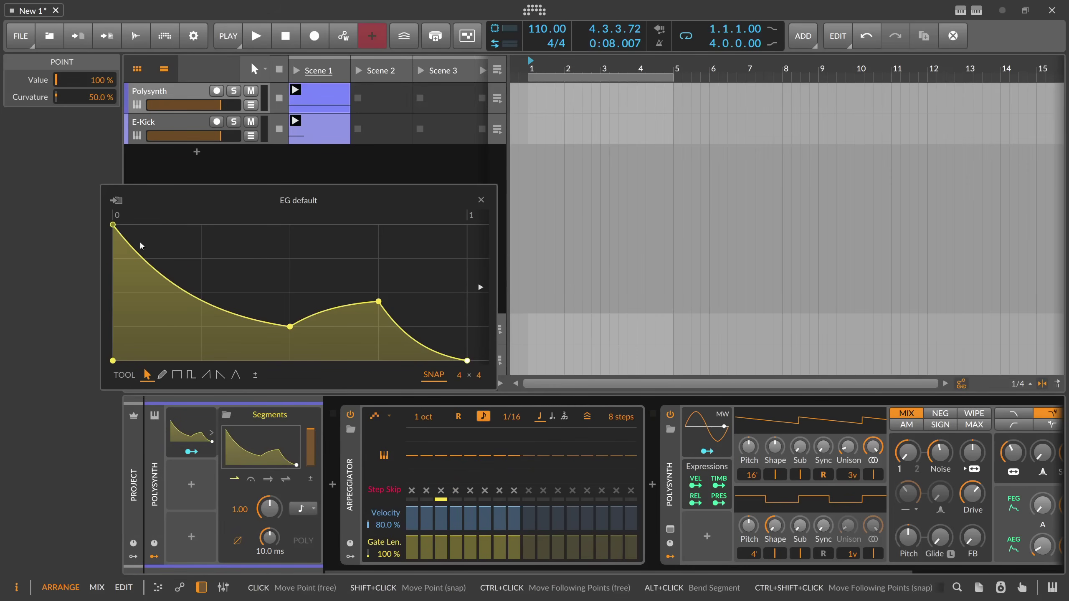
{"action": "double_click", "coordinate": [289, 327]}
{"action": "double_click", "coordinate": [378, 302]}
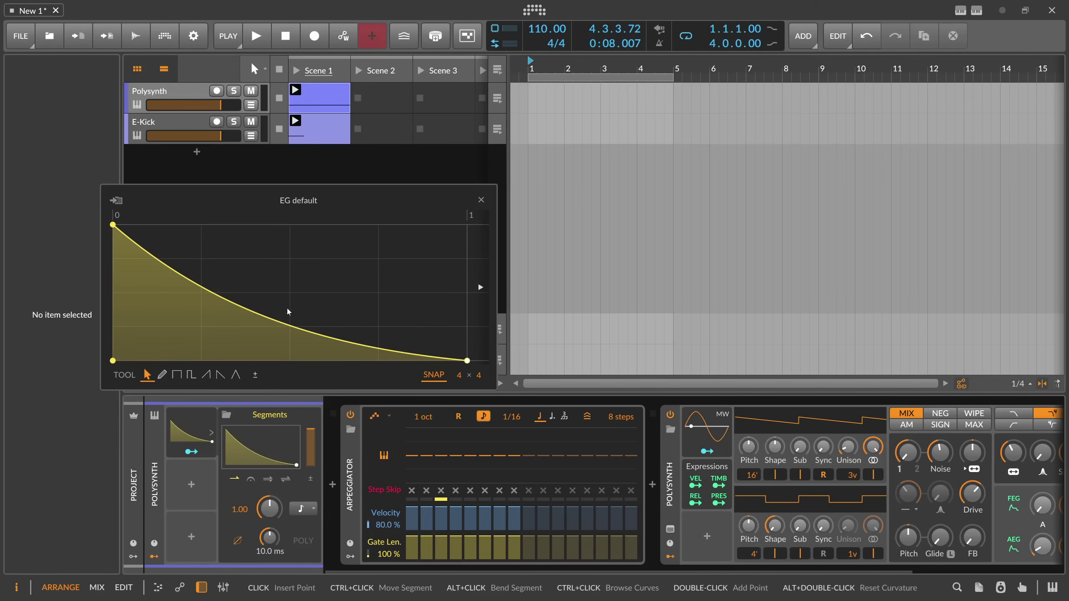
Bend the envelope's decay segment and, during playback, settle on a steep inward curve.
{"action": "left_click_drag", "start_coordinate": [282, 296], "coordinate": [281, 261]}
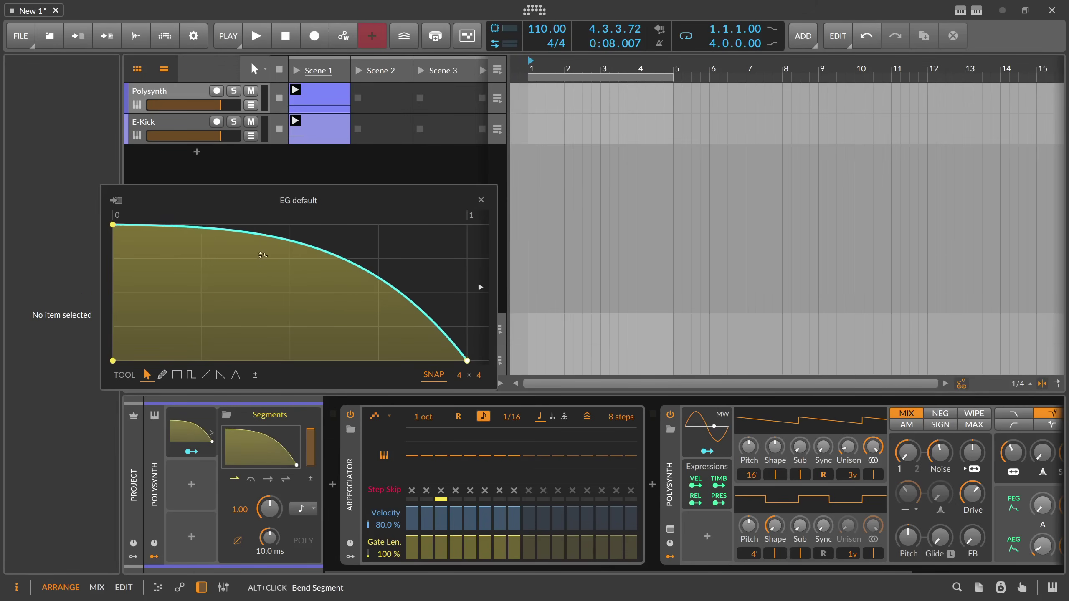
{"action": "key", "text": "space"}
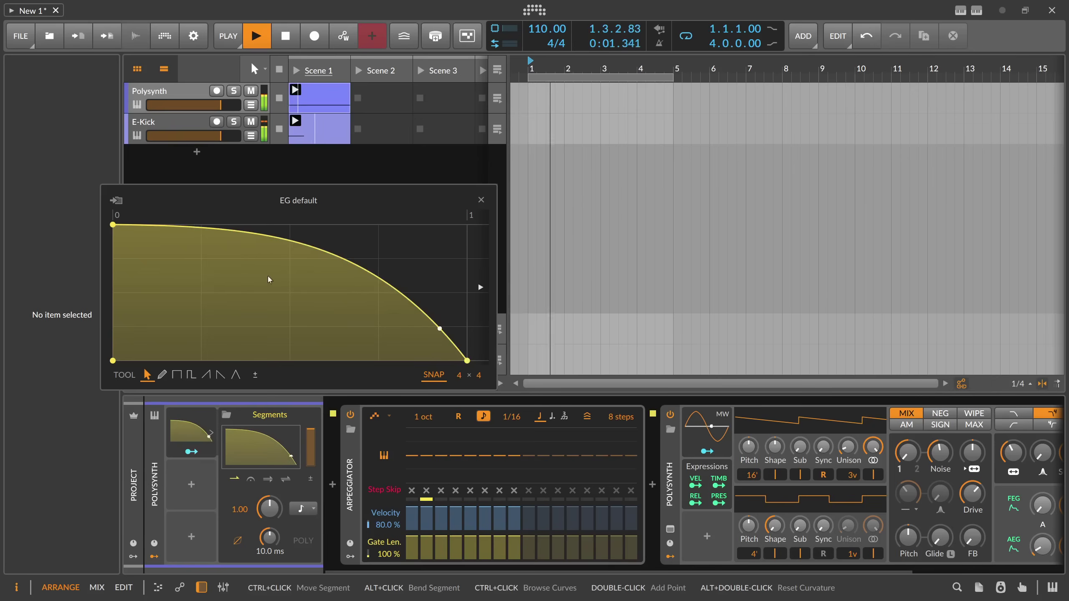
{"action": "left_click_drag", "start_coordinate": [281, 274], "coordinate": [282, 340]}
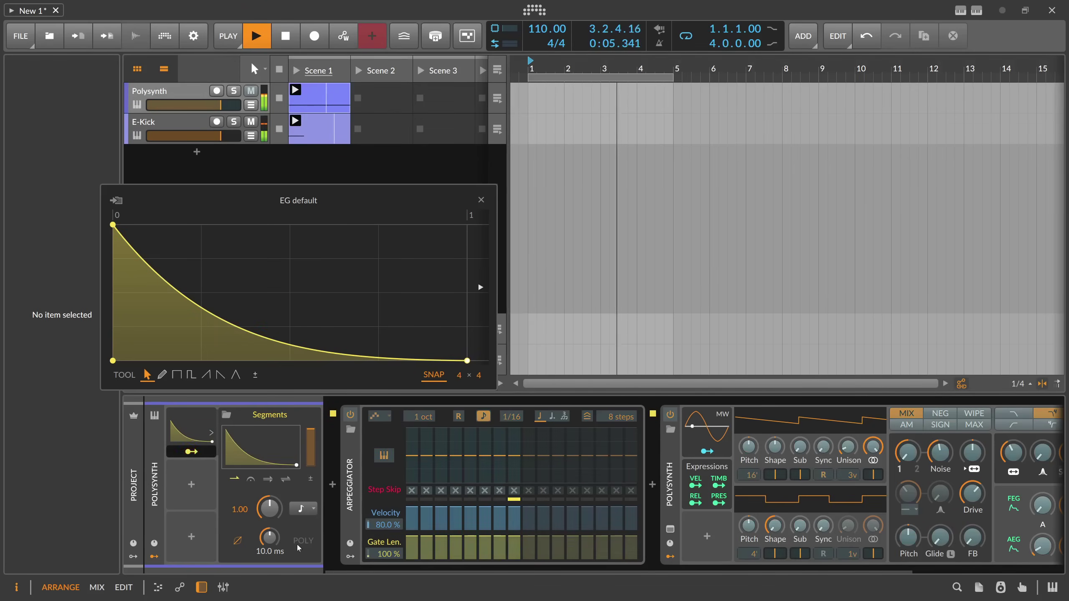
Map the Segments modulator to the Polysynth device's Out level with a negative amount for ducking.
{"action": "scroll", "coordinate": [657, 560], "scroll_direction": "down", "scroll_amount": 5}
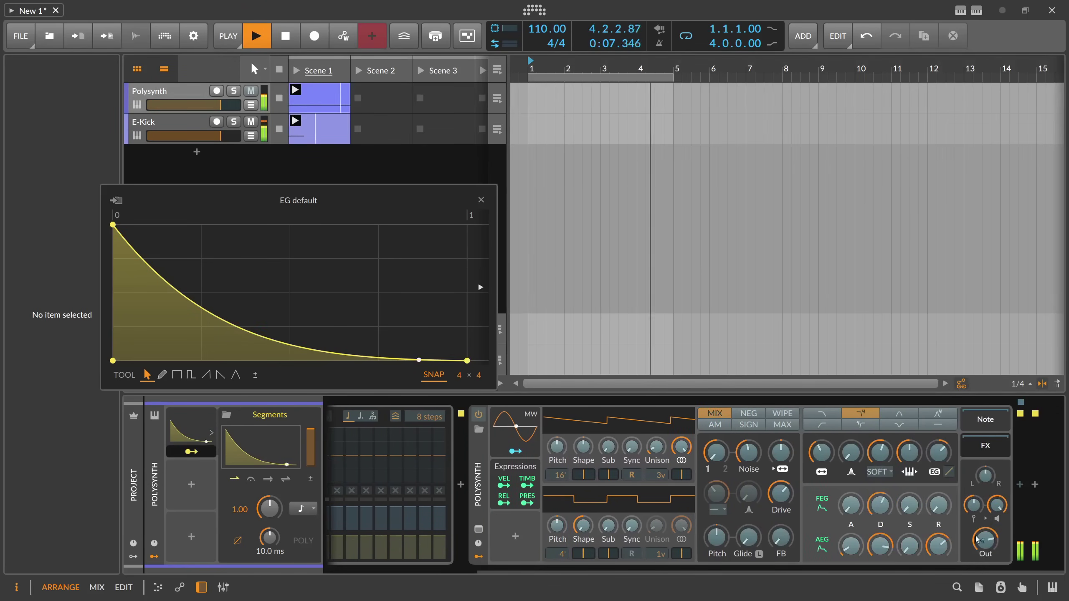
{"action": "left_click_drag", "start_coordinate": [985, 542], "coordinate": [985, 595]}
{"action": "left_click", "coordinate": [196, 452]}
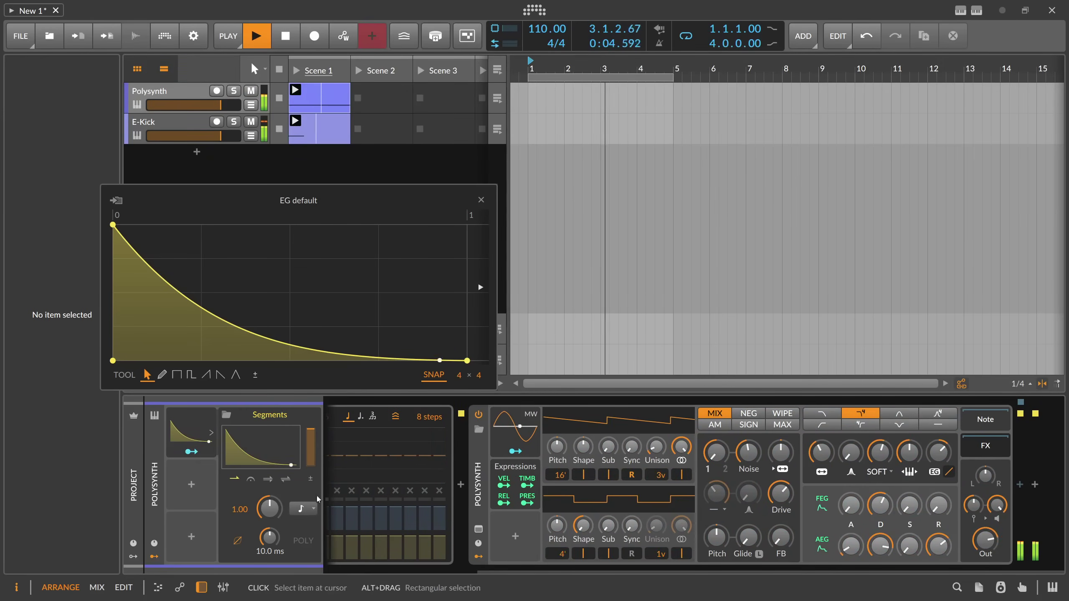
Try a 16th note timebase for Segments and an extra point near the end of its decay curve.
{"action": "left_click", "coordinate": [304, 509]}
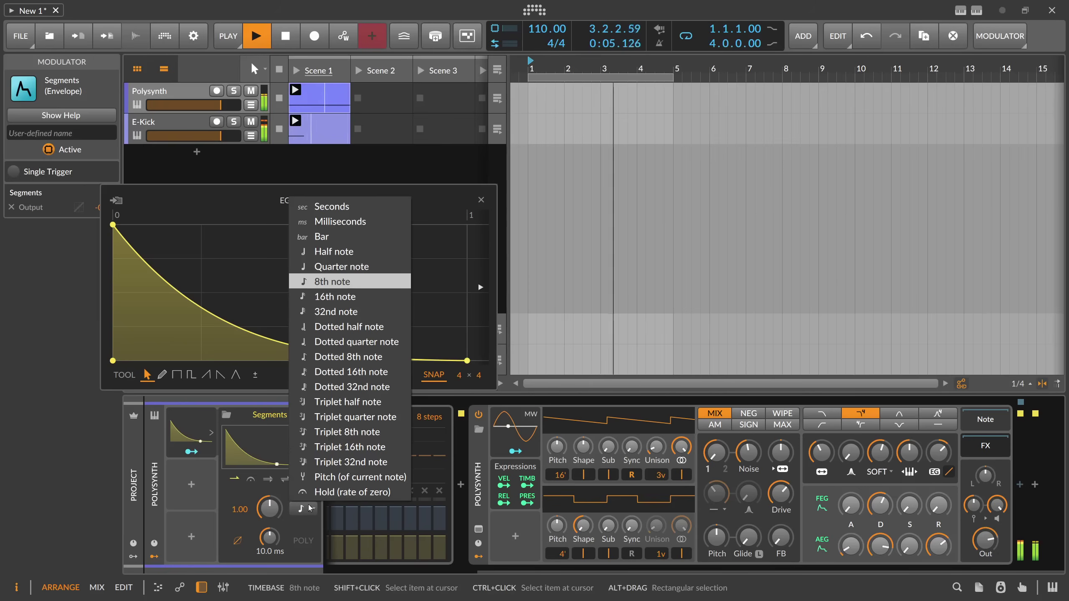
{"action": "left_click", "coordinate": [332, 298]}
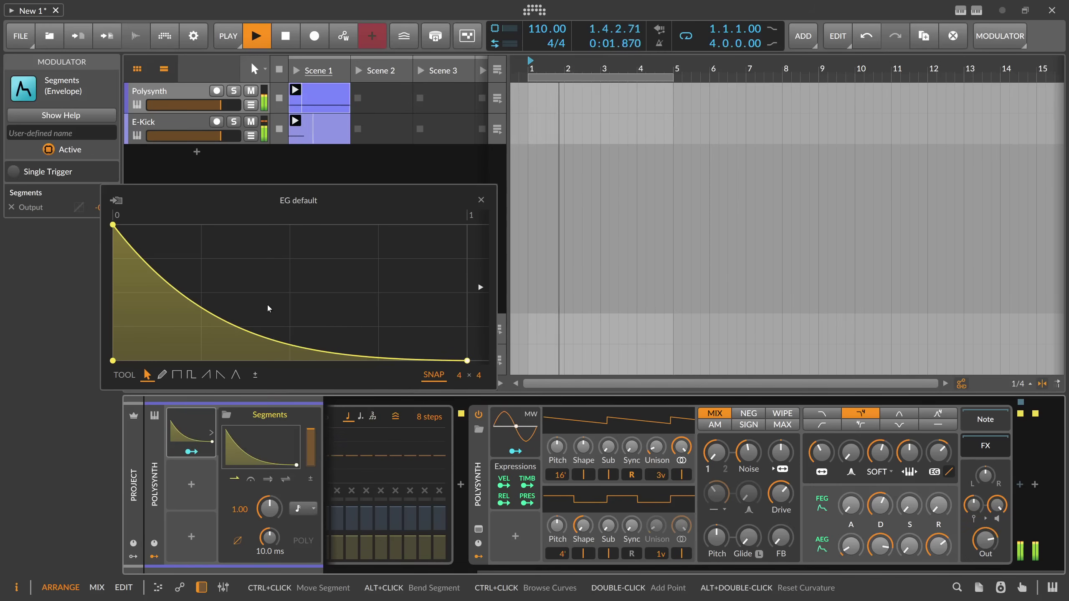
{"action": "double_click", "coordinate": [409, 360]}
{"action": "key", "text": "ctrl+z"}
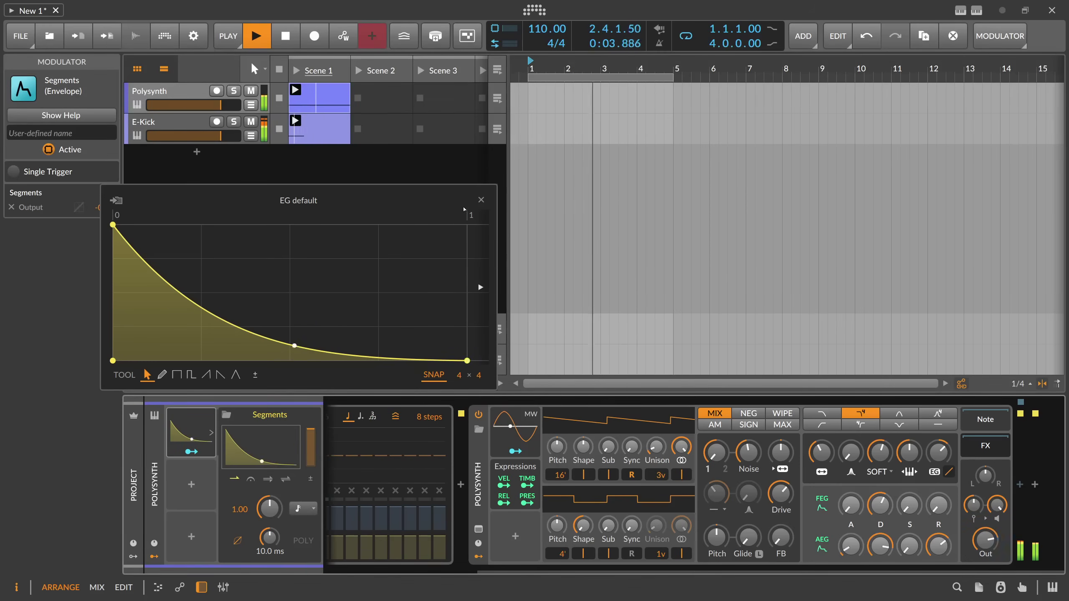
Shape the envelope into an S-curve with a 50% point at its middle, and set the timebase to 8th note.
{"action": "double_click", "coordinate": [280, 342]}
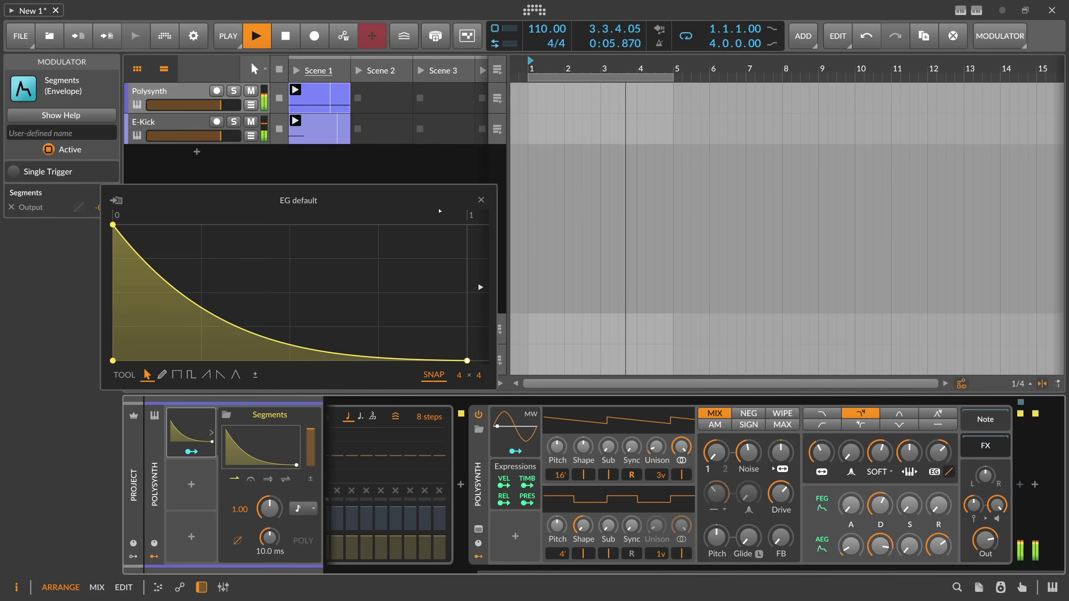
{"action": "left_click_drag", "start_coordinate": [279, 342], "coordinate": [290, 294]}
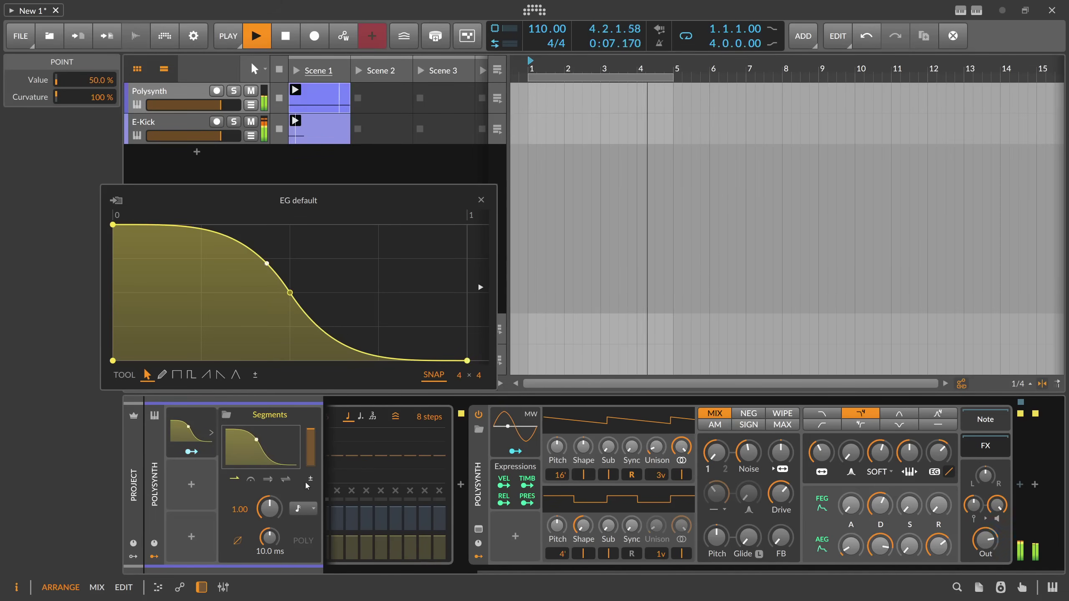
{"action": "left_click", "coordinate": [303, 508]}
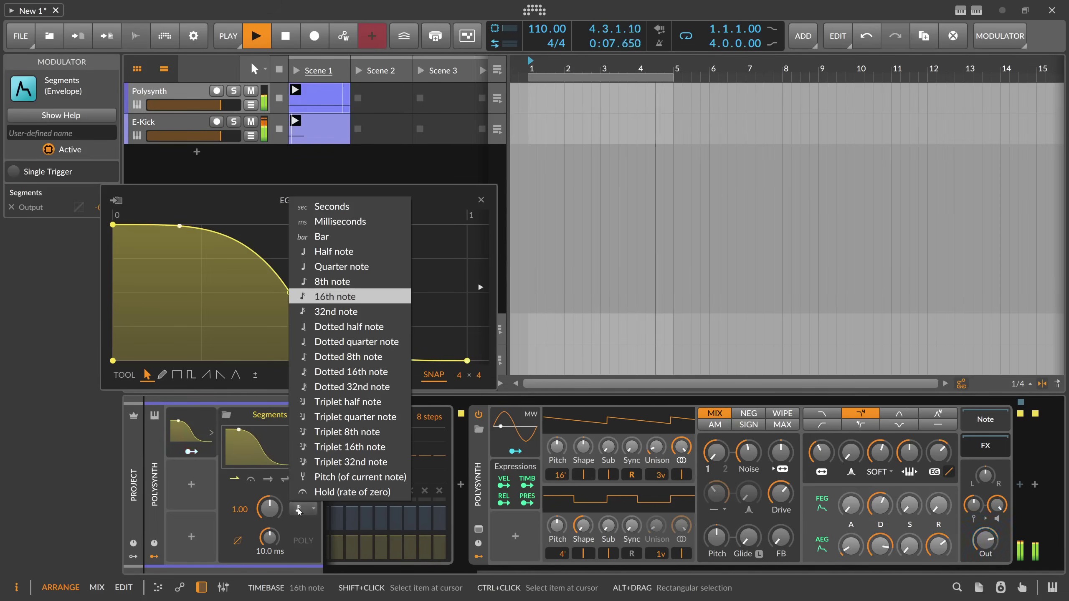
{"action": "left_click", "coordinate": [333, 282]}
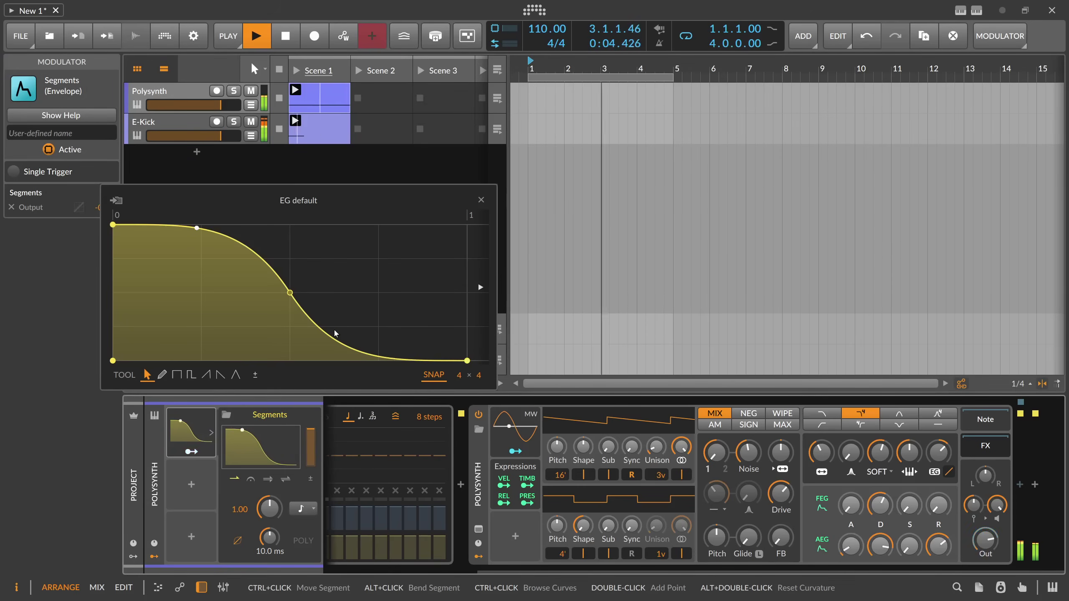
Stop playback, then select the Polysynth track itself and close the EG default curve editor.
{"action": "key", "text": "space"}
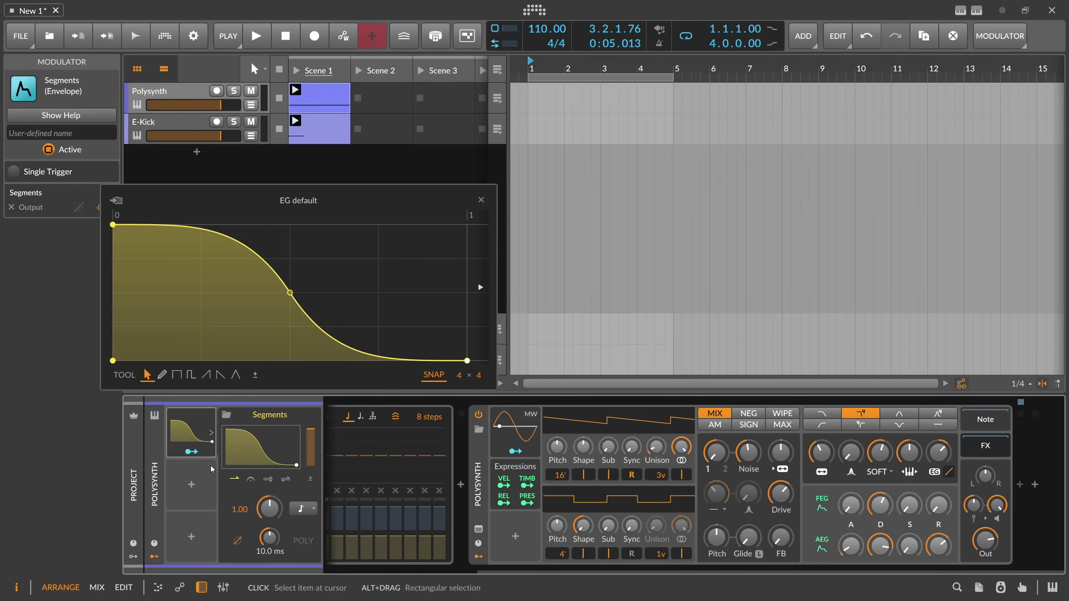
{"action": "left_click", "coordinate": [161, 468]}
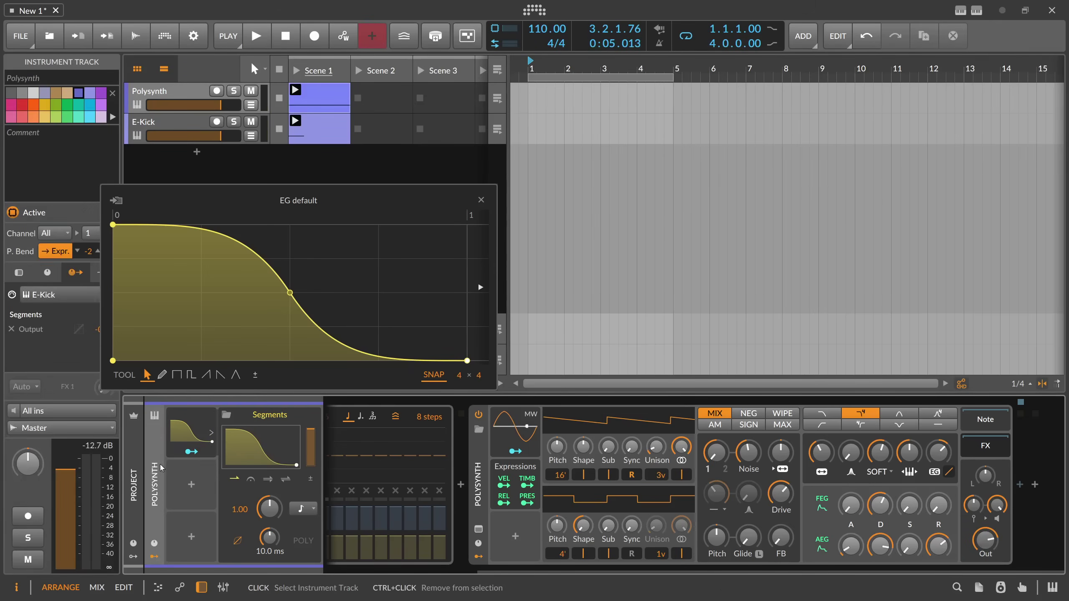
{"action": "left_click", "coordinate": [481, 201]}
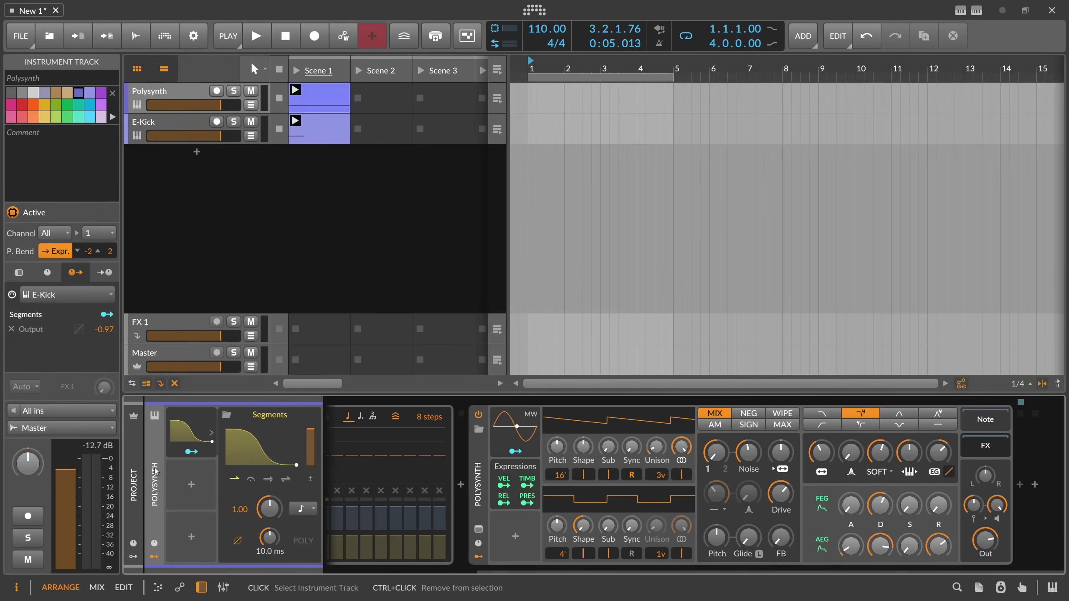
Examine the Polysynth track's modulation mappings and the available note sources for its track modulators, leaving the source on E-Kick.
{"action": "left_click", "coordinate": [22, 274]}
{"action": "left_click", "coordinate": [46, 274]}
{"action": "left_click", "coordinate": [73, 273]}
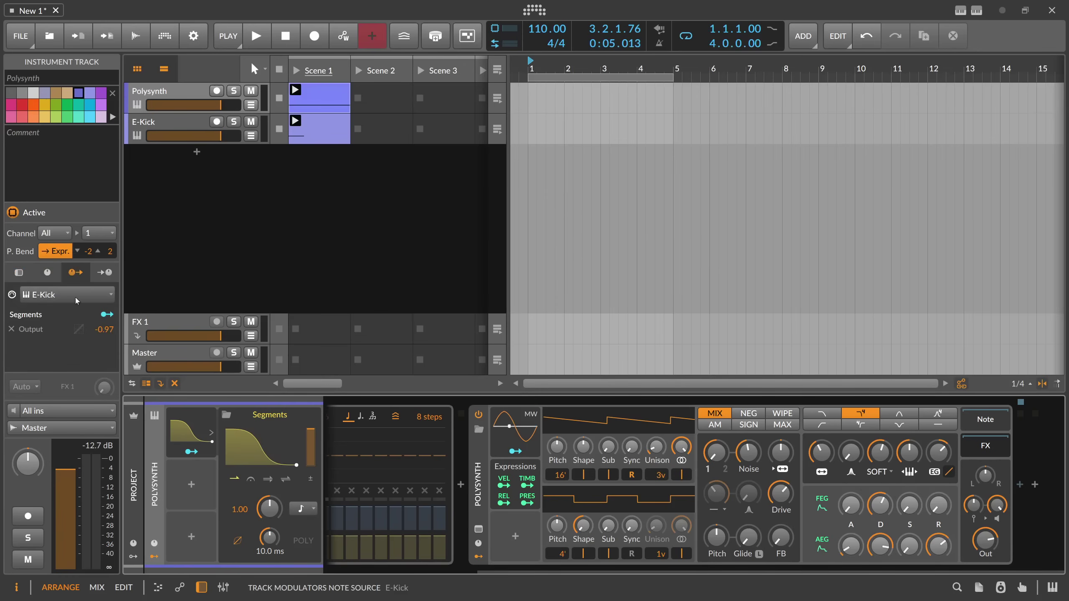
{"action": "left_click", "coordinate": [55, 295]}
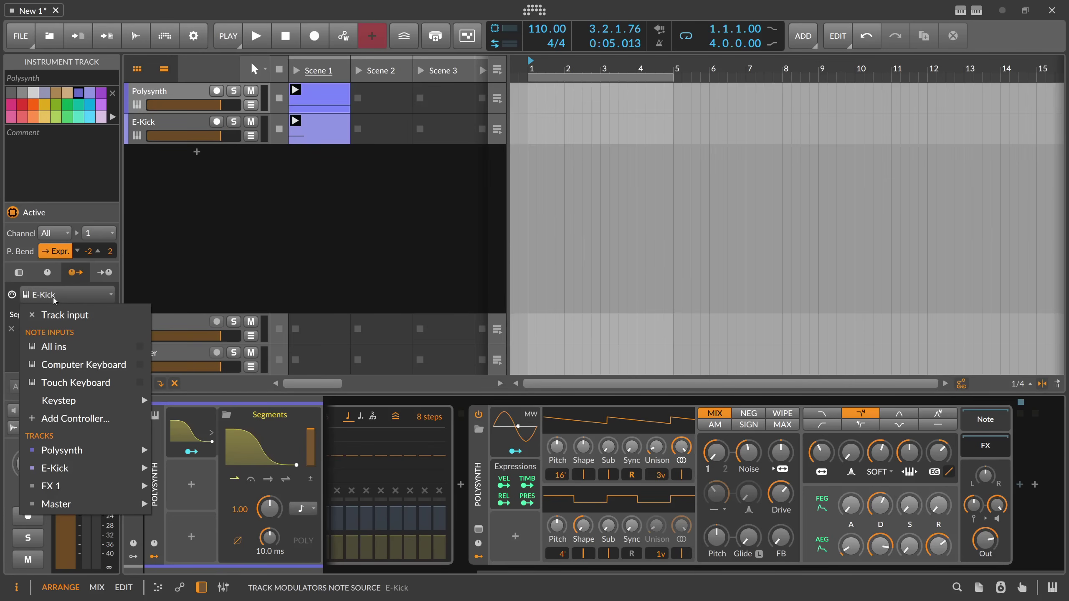
{"action": "left_click", "coordinate": [54, 298]}
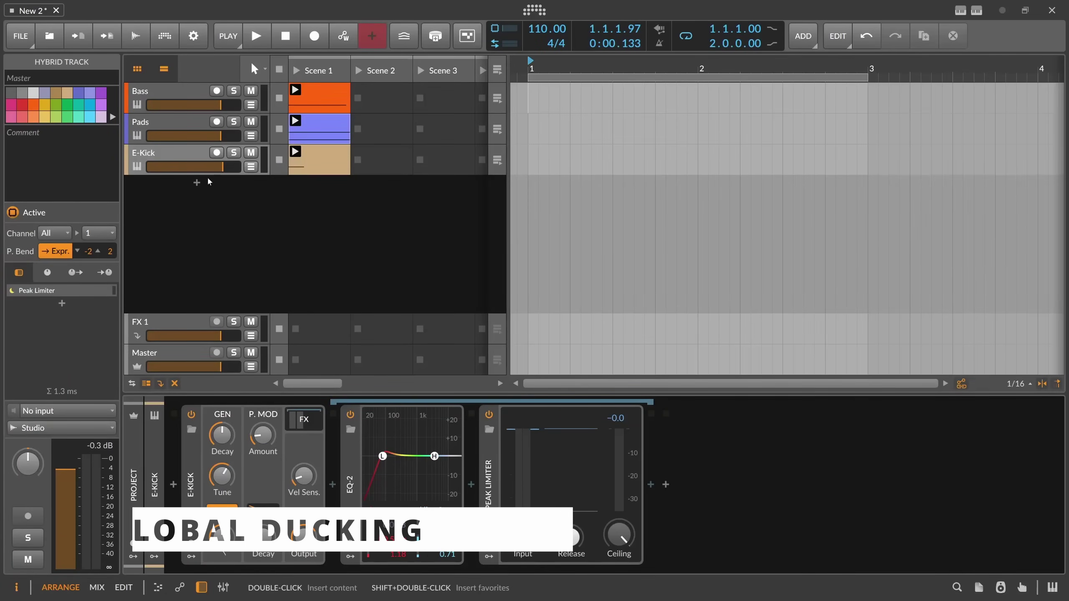
With the Bass track selected in the New 2 project, show the project-level modulators and start adding one to the first empty slot.
{"action": "left_click", "coordinate": [167, 121]}
{"action": "left_click", "coordinate": [163, 101]}
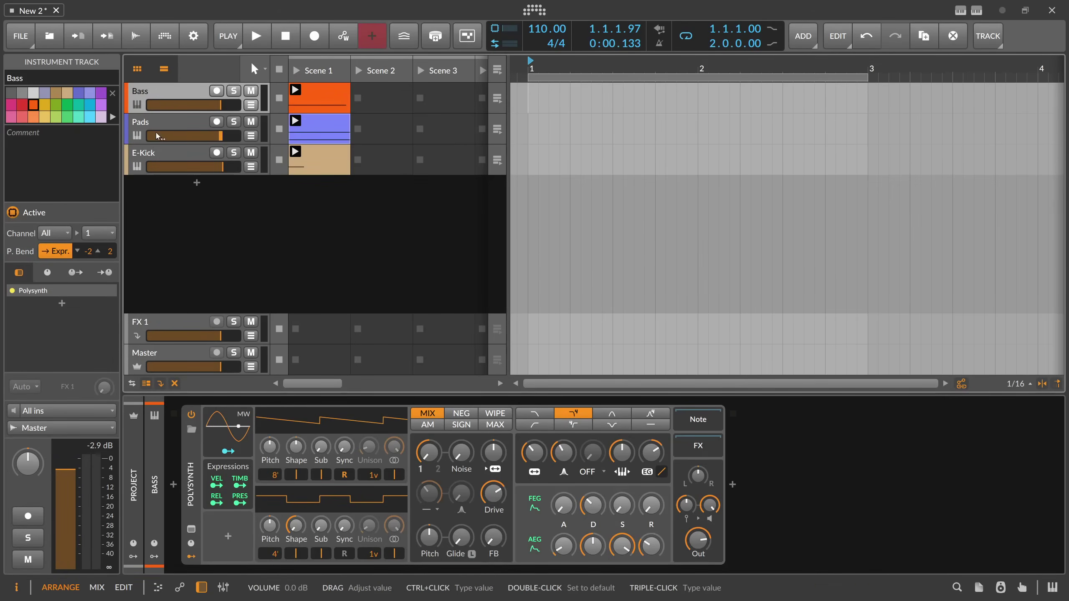
{"action": "left_click", "coordinate": [158, 485]}
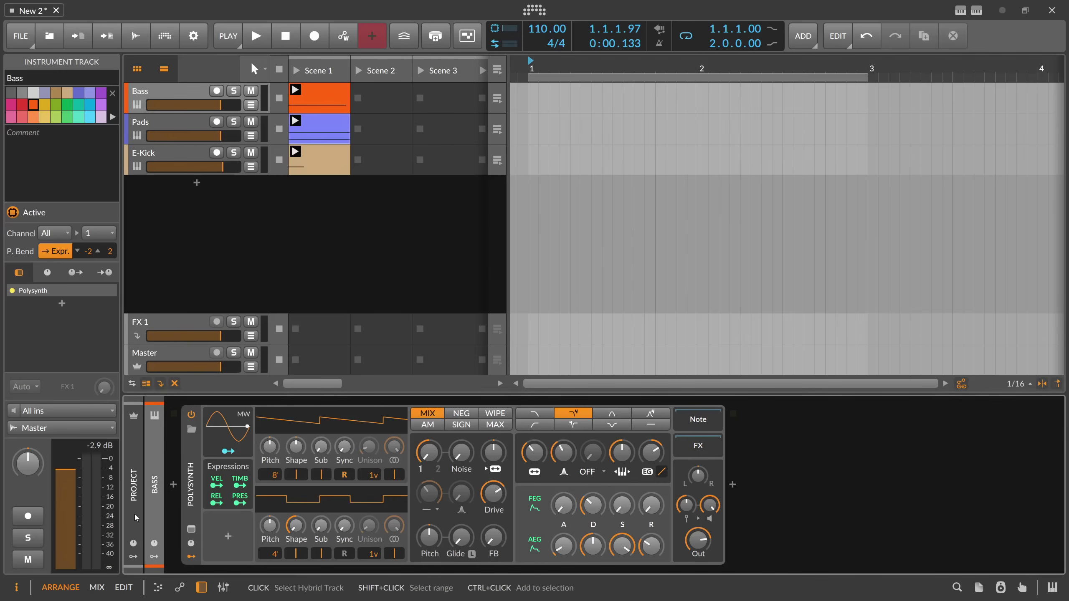
{"action": "left_click", "coordinate": [134, 557]}
{"action": "left_click", "coordinate": [156, 434]}
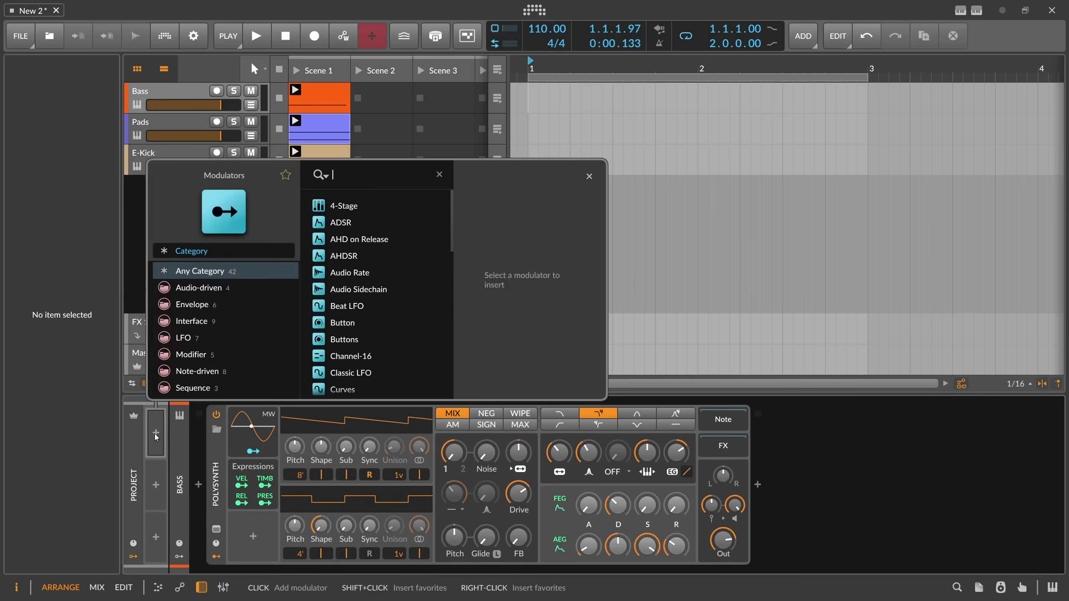
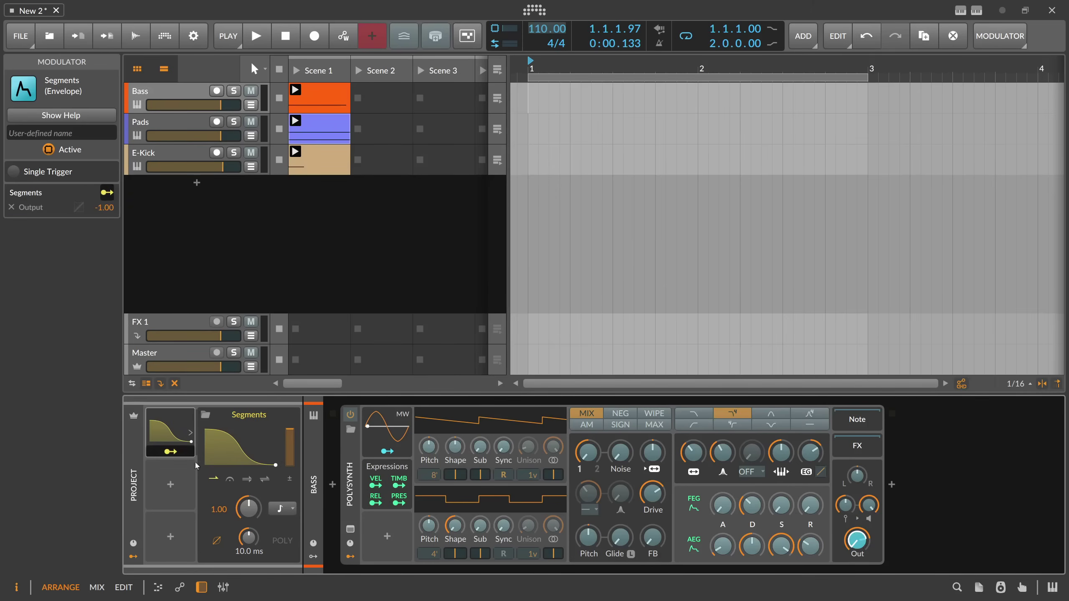
Map the project-level Segments envelope to the output of the Pads track's Polysynth with an amount of -0.54.
{"action": "left_click", "coordinate": [174, 137]}
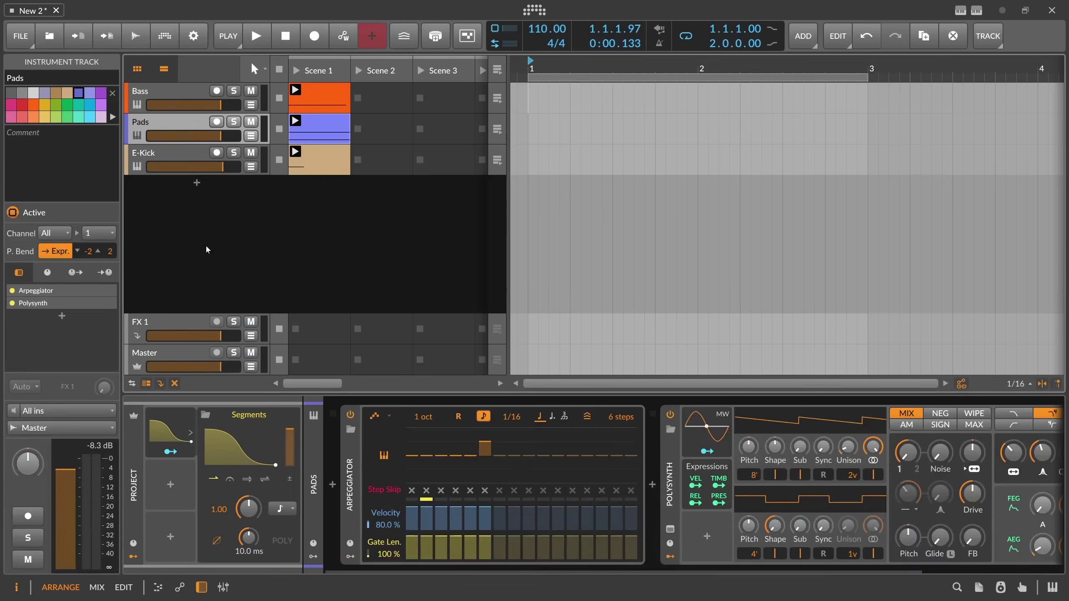
{"action": "left_click", "coordinate": [179, 453]}
{"action": "left_click_drag", "start_coordinate": [344, 573], "coordinate": [556, 572]}
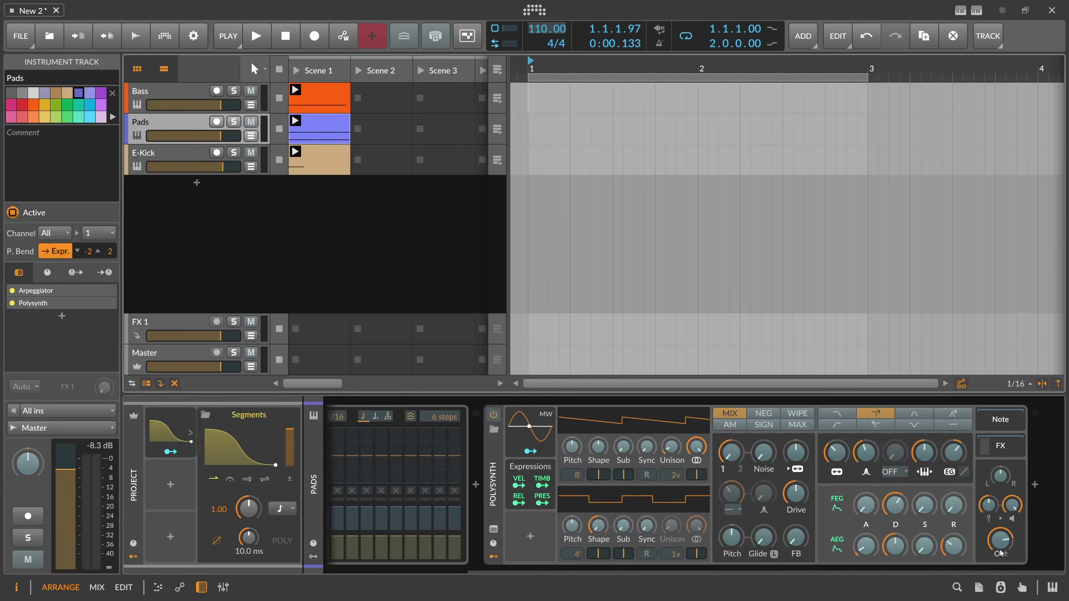
{"action": "left_click_drag", "start_coordinate": [1000, 541], "coordinate": [1001, 577]}
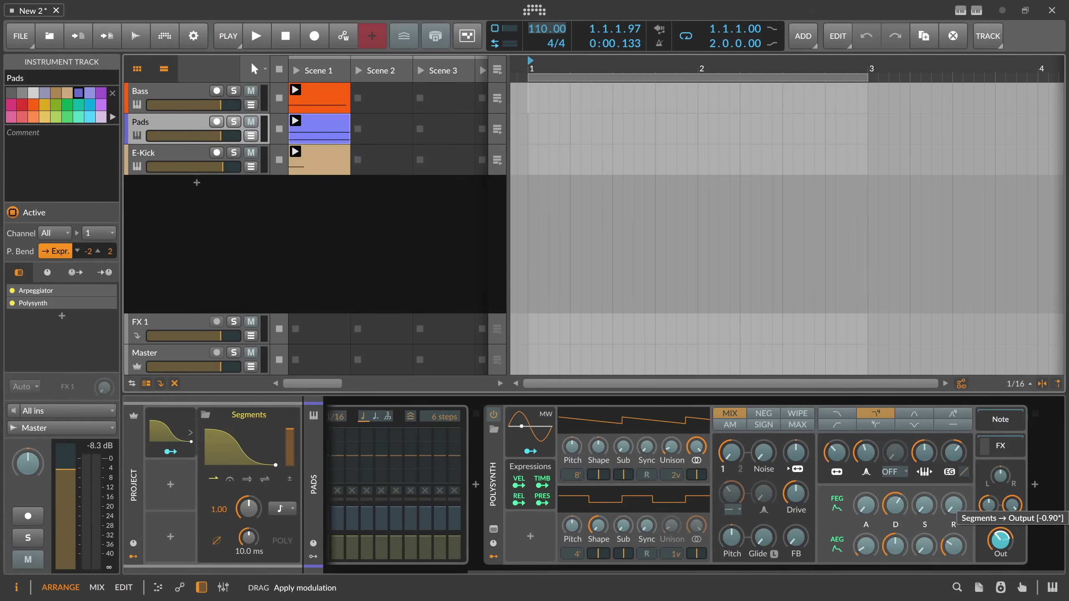
{"action": "left_click", "coordinate": [170, 452]}
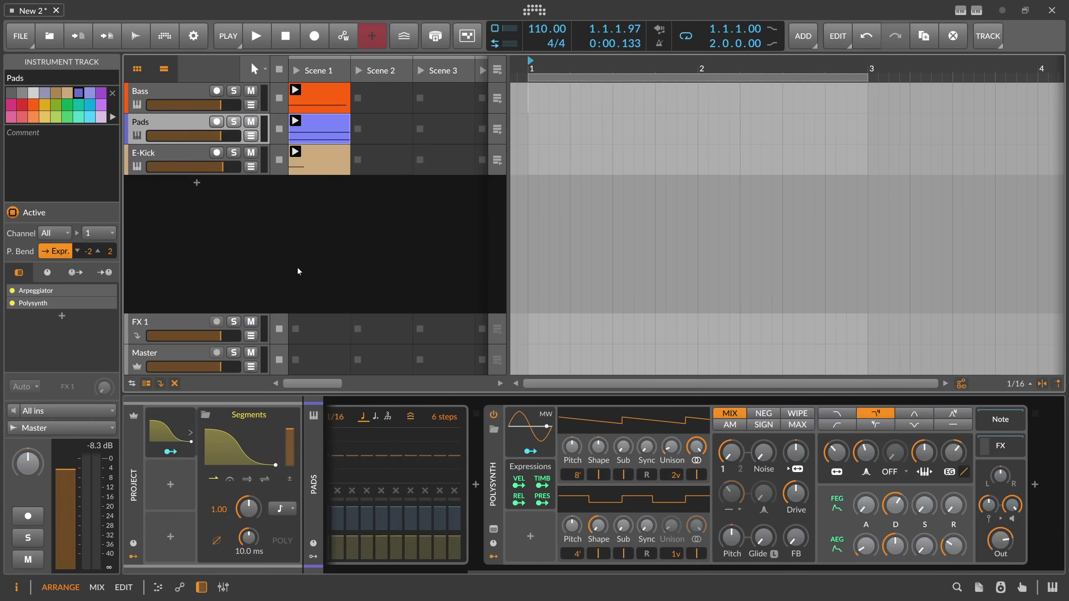
Set the note source of the project-level modulators to the E-Kick track and start playback.
{"action": "key", "text": "space"}
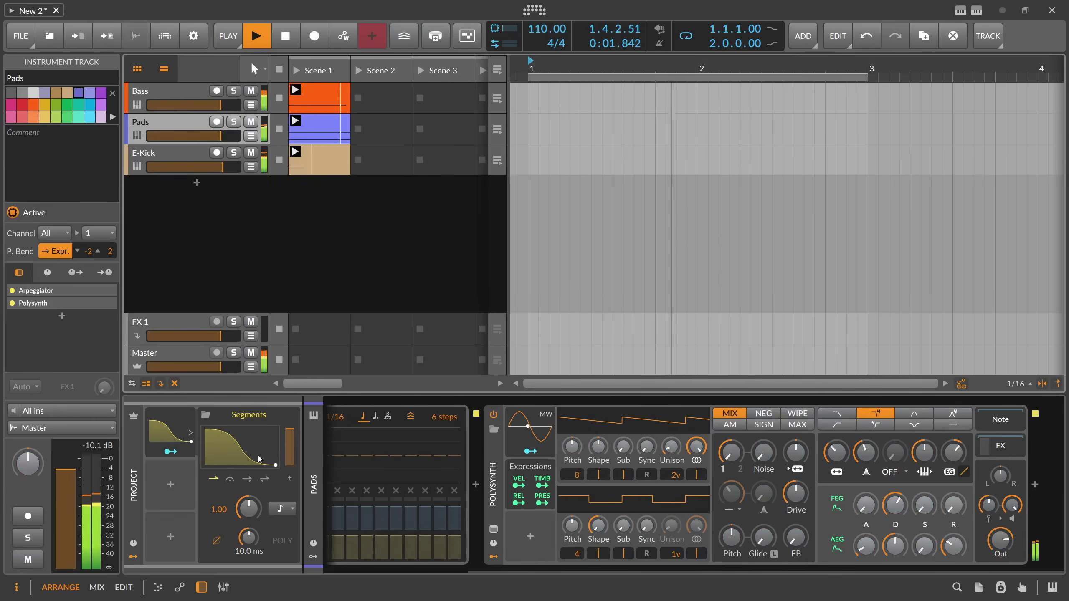
{"action": "key", "text": "space"}
{"action": "left_click", "coordinate": [142, 448]}
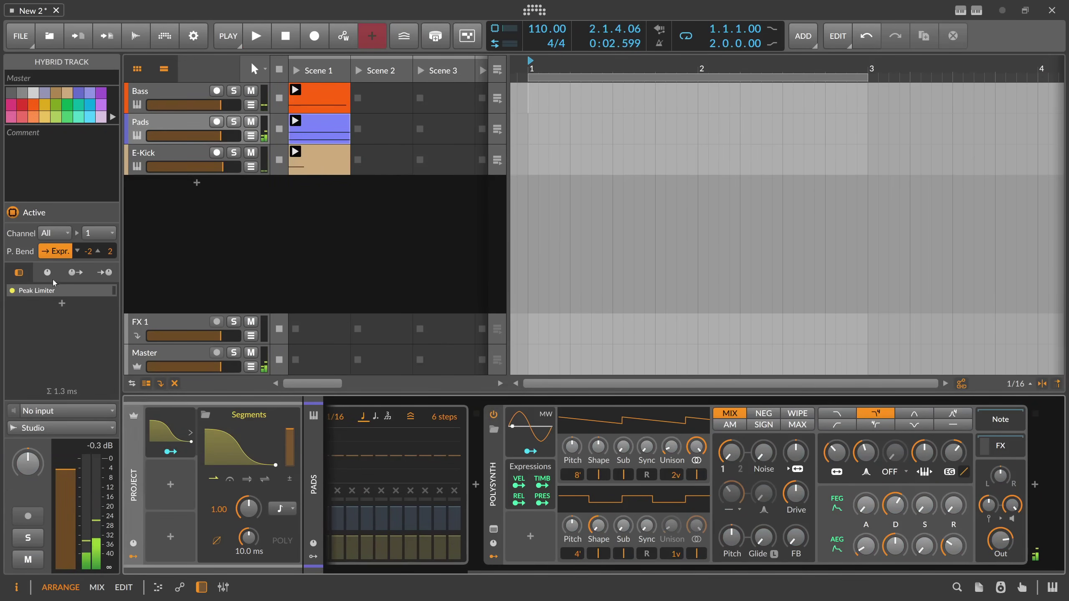
{"action": "left_click", "coordinate": [75, 272]}
{"action": "left_click", "coordinate": [67, 294]}
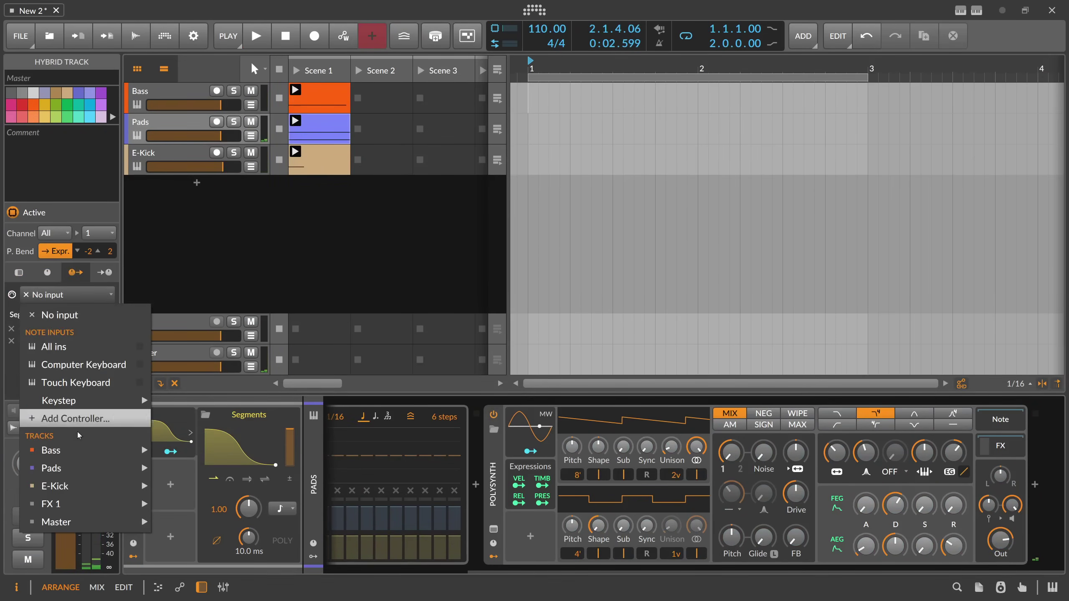
{"action": "mouse_move", "coordinate": [139, 486]}
{"action": "left_click", "coordinate": [185, 486]}
{"action": "key", "text": "space"}
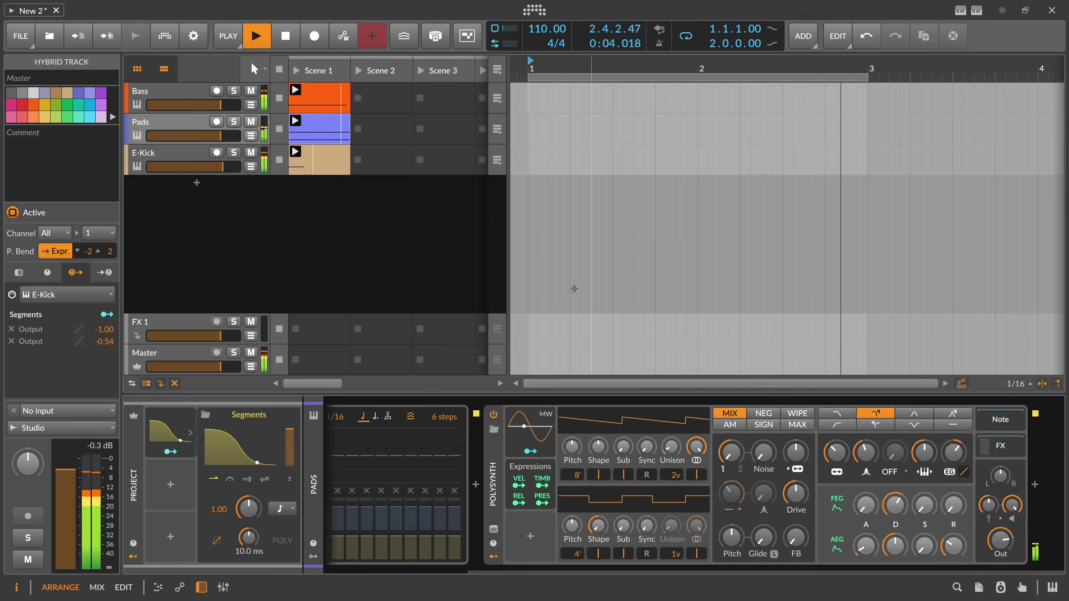
Check the envelope-driven ducking of the Polysynth output on the Bass and Pads tracks during playback, and stop the transport.
{"action": "left_click", "coordinate": [194, 94]}
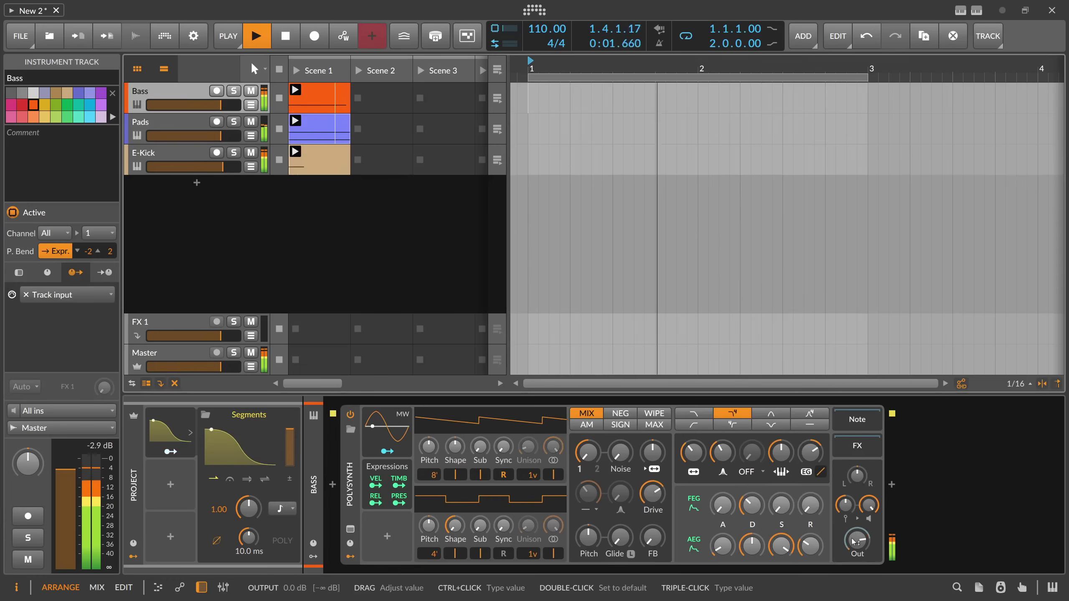
{"action": "left_click", "coordinate": [195, 124]}
{"action": "left_click_drag", "start_coordinate": [711, 568], "coordinate": [811, 568]}
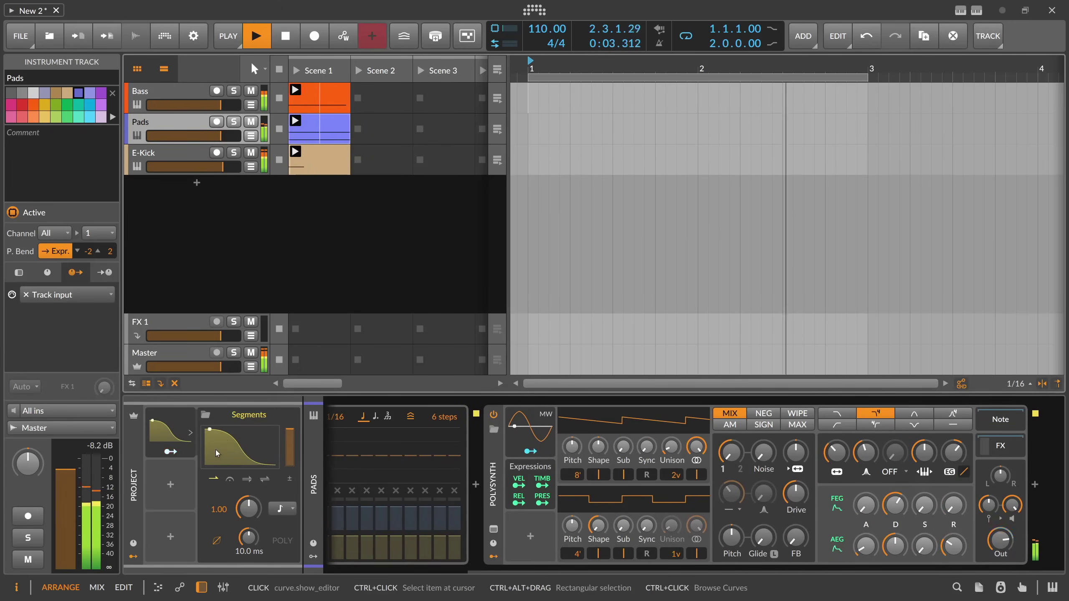
{"action": "key", "text": "space"}
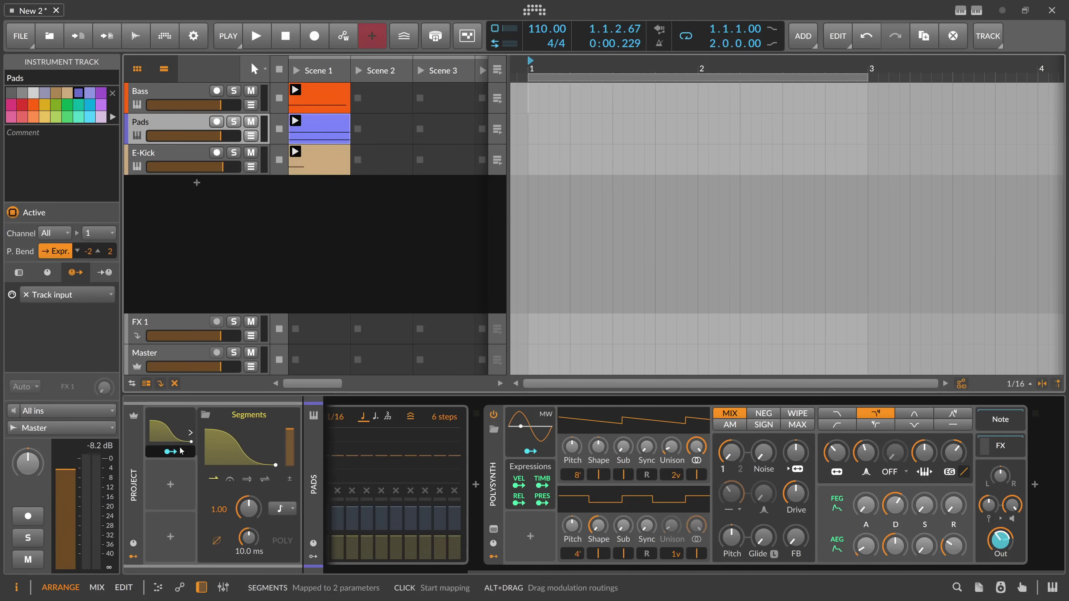
Examine the middle point of the Segments modulator's Duck curve and close the curve editor.
{"action": "left_click", "coordinate": [234, 446]}
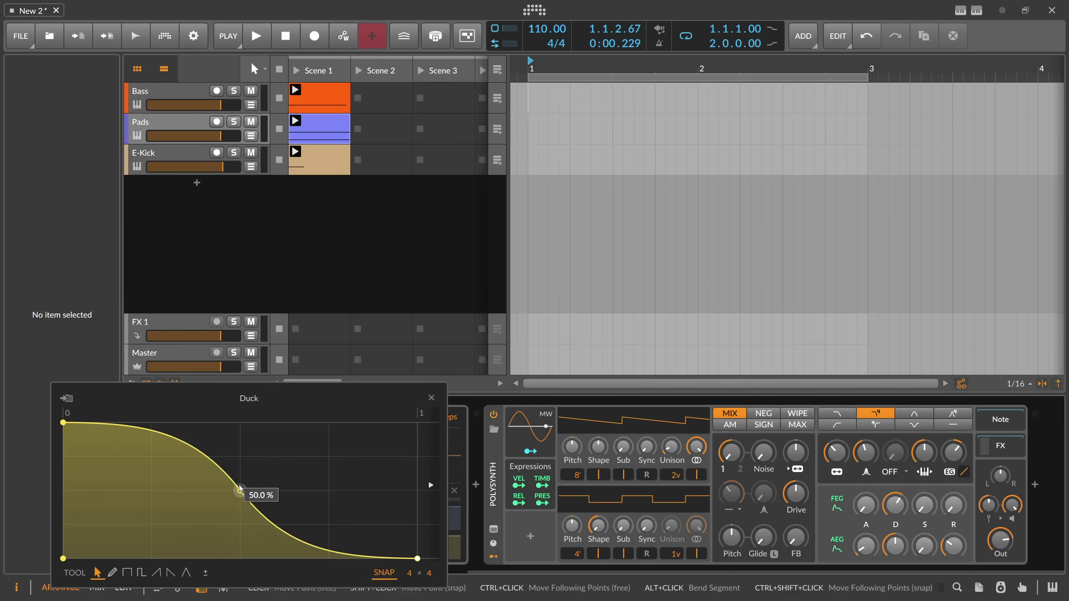
{"action": "mouse_move", "coordinate": [240, 490]}
{"action": "left_mouse_down"}
{"action": "mouse_move", "coordinate": [152, 492]}
{"action": "mouse_move", "coordinate": [241, 490]}
{"action": "left_mouse_up"}
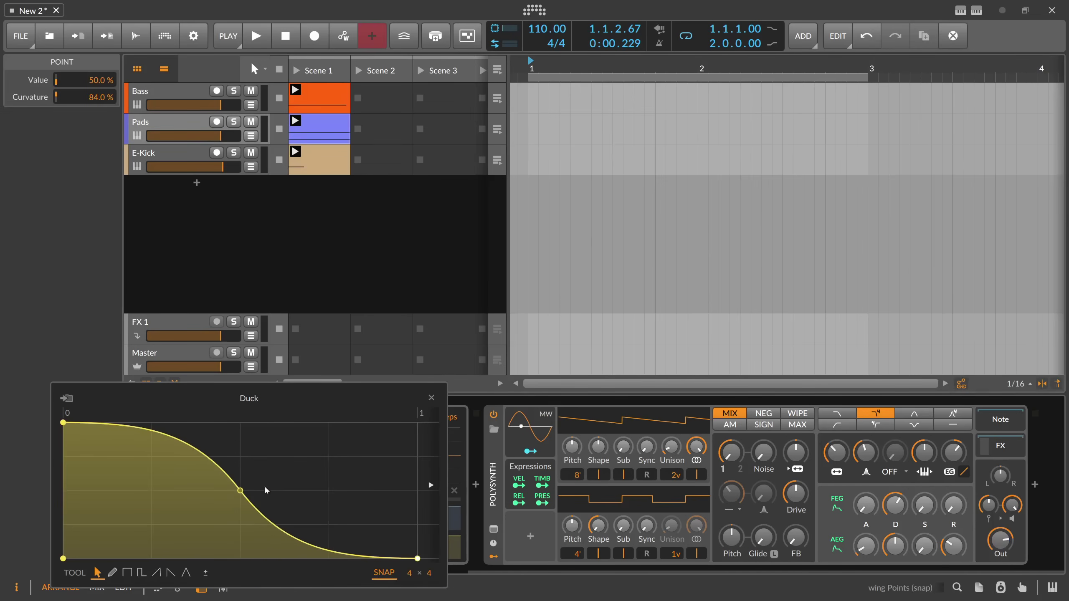
{"action": "left_click", "coordinate": [431, 398]}
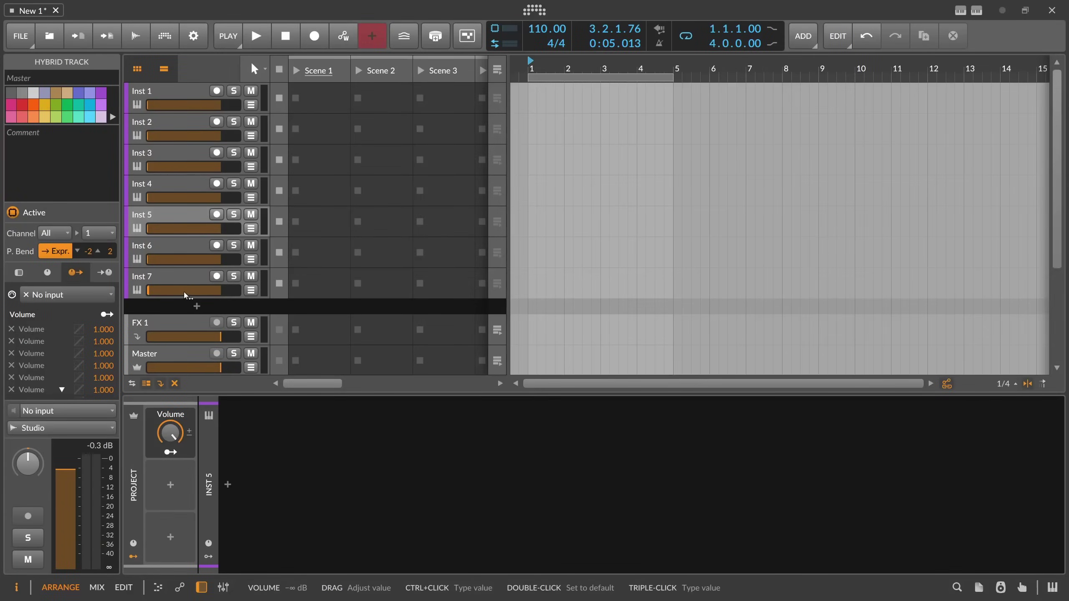
In the New 1 project, try lowering the Volume macro to fade all seven Inst tracks, undoing each change.
{"action": "mouse_move", "coordinate": [170, 433]}
{"action": "left_mouse_down"}
{"action": "mouse_move", "coordinate": [170, 465]}
{"action": "mouse_move", "coordinate": [185, 440]}
{"action": "left_mouse_up"}
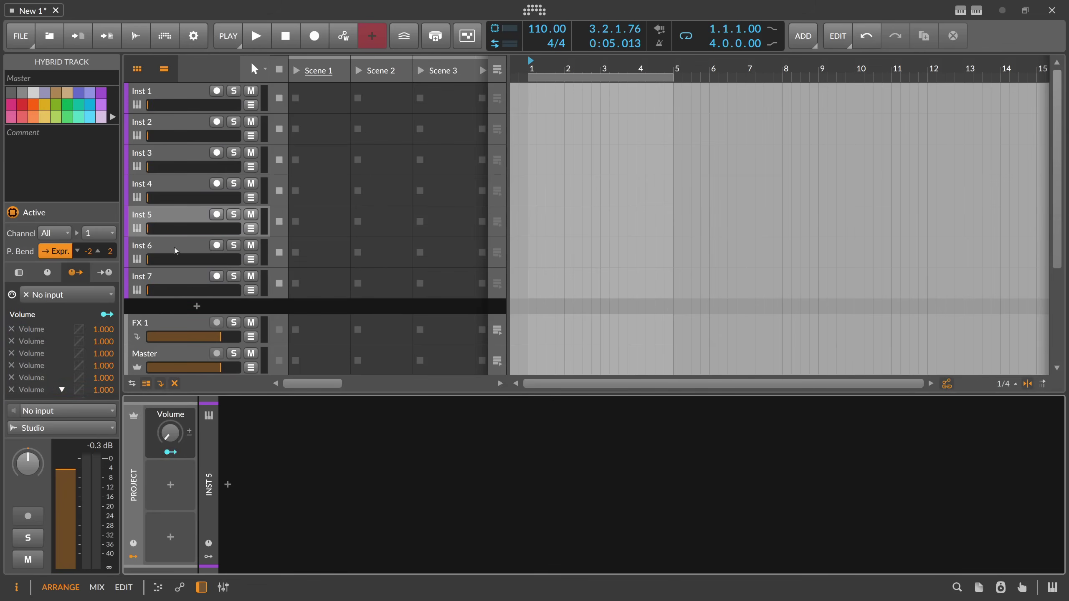
{"action": "key", "text": "ctrl+z"}
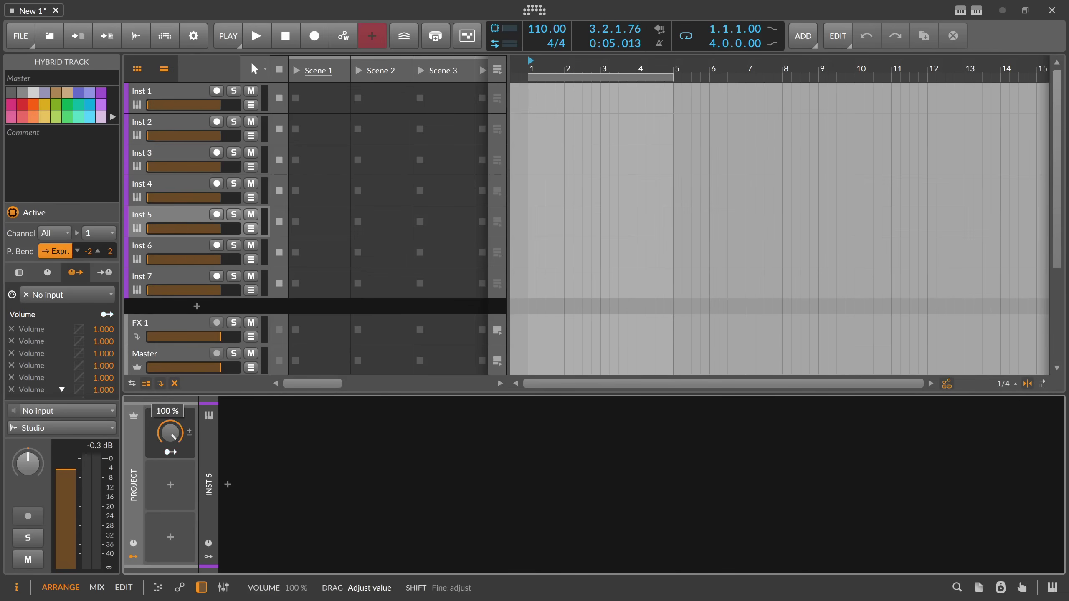
{"action": "left_click_drag", "start_coordinate": [174, 416], "coordinate": [175, 455]}
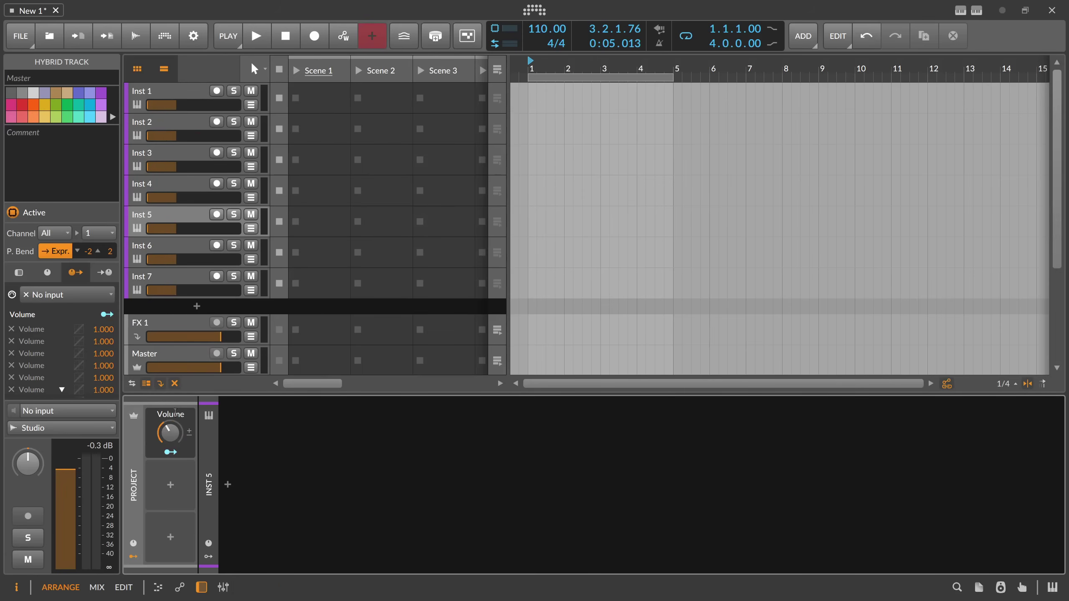
{"action": "key", "text": "ctrl+z"}
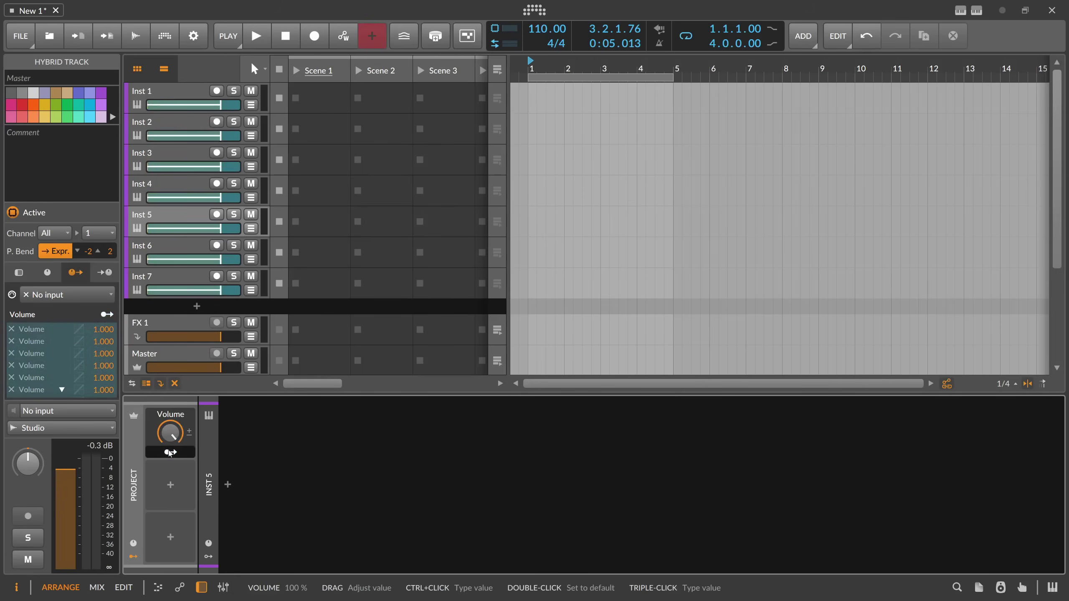
Add a Curves modulator at project level, place it beside the Volume macro and expand its controls.
{"action": "left_click", "coordinate": [171, 486]}
{"action": "type", "text": "cur"}
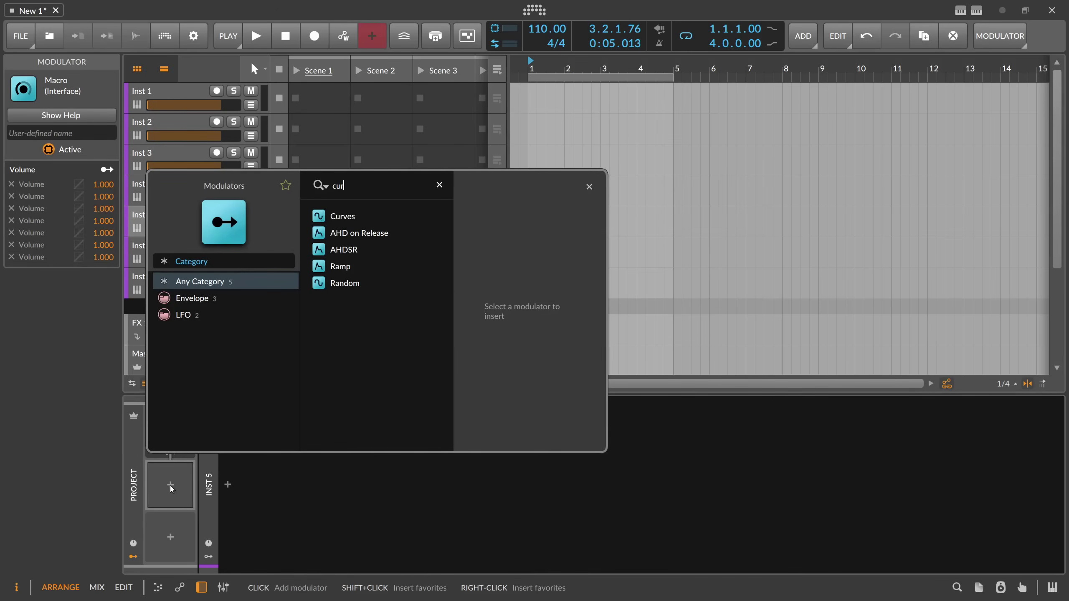
{"action": "key", "text": "Down"}
{"action": "key", "text": "Return"}
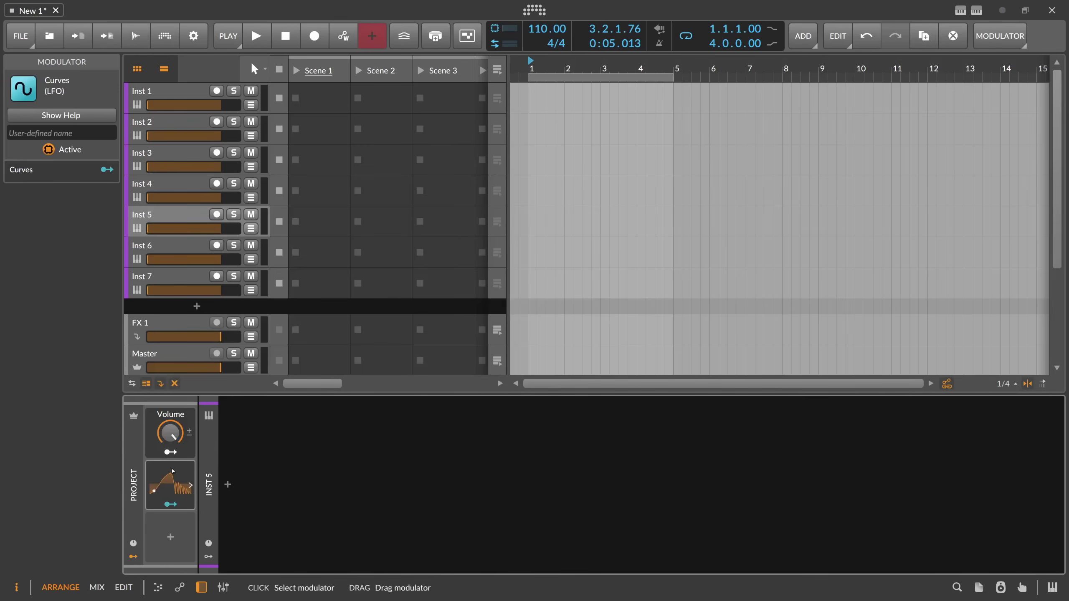
{"action": "left_click", "coordinate": [223, 429]}
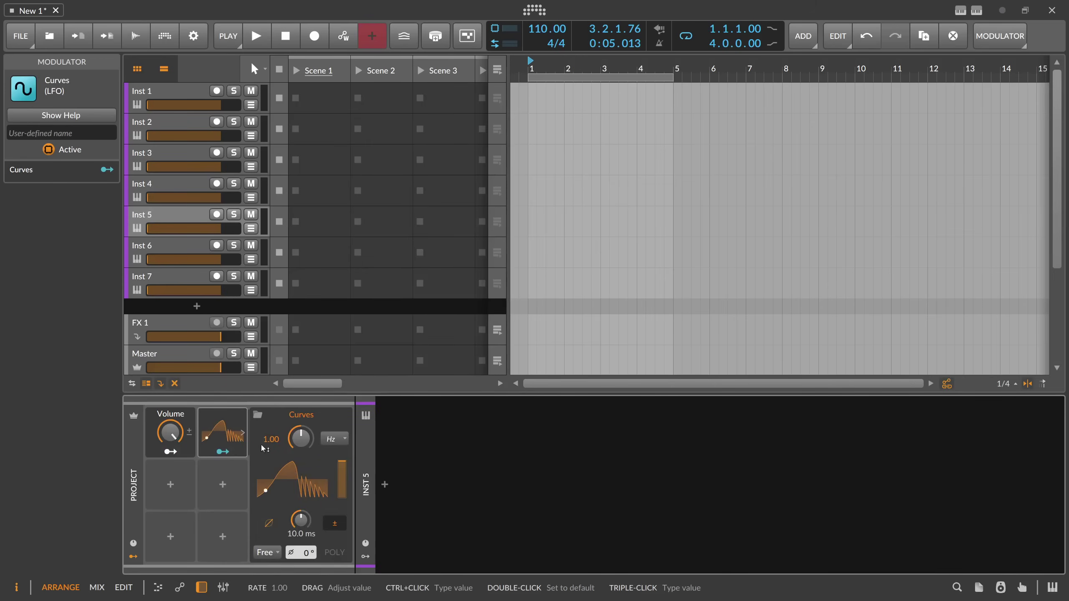
Open the Curves modulator's LFO default curve and delete its intermediate points, including the peak.
{"action": "left_click", "coordinate": [294, 469]}
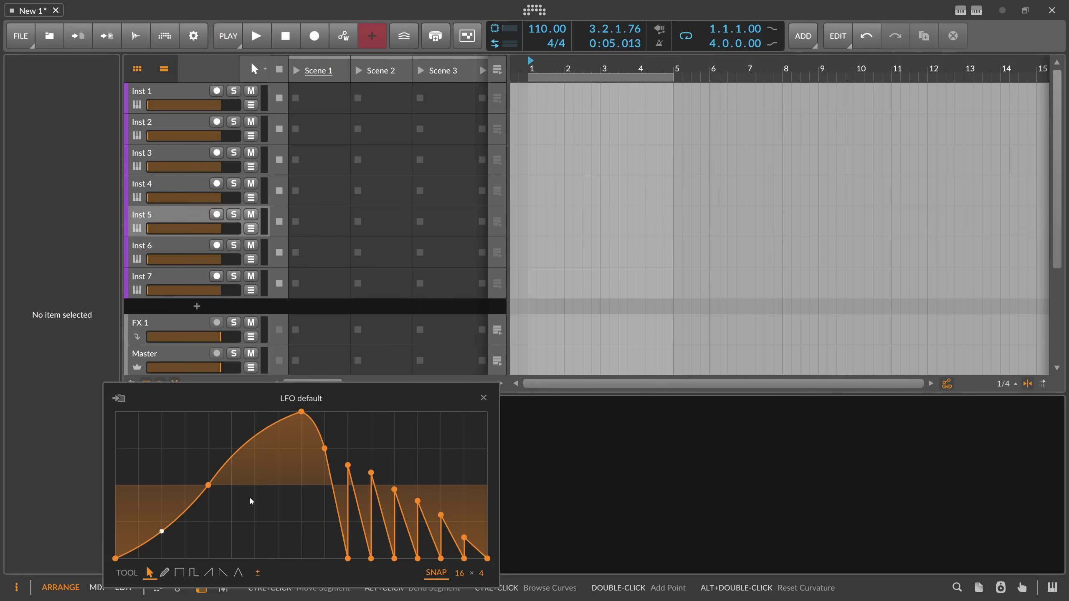
{"action": "left_click_drag", "start_coordinate": [135, 414], "coordinate": [486, 486]}
{"action": "key", "text": "Delete"}
{"action": "left_click", "coordinate": [302, 411]}
{"action": "key", "text": "Delete"}
Shape the curve into a unipolar ramp bending upward from 0% to 100%, and set the Curves timebase to Hold (rate of zero).
{"action": "left_click_drag", "start_coordinate": [160, 486], "coordinate": [487, 412]}
{"action": "left_click_drag", "start_coordinate": [115, 485], "coordinate": [116, 559]}
{"action": "left_click", "coordinate": [258, 573]}
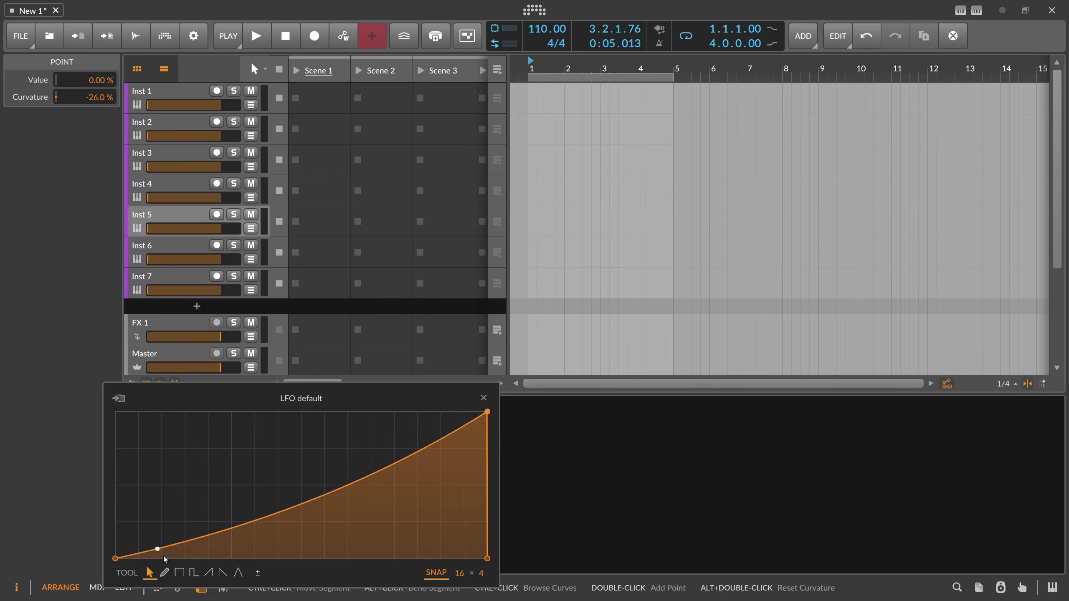
{"action": "left_click_drag", "start_coordinate": [303, 507], "coordinate": [348, 508]}
{"action": "left_click", "coordinate": [484, 397]}
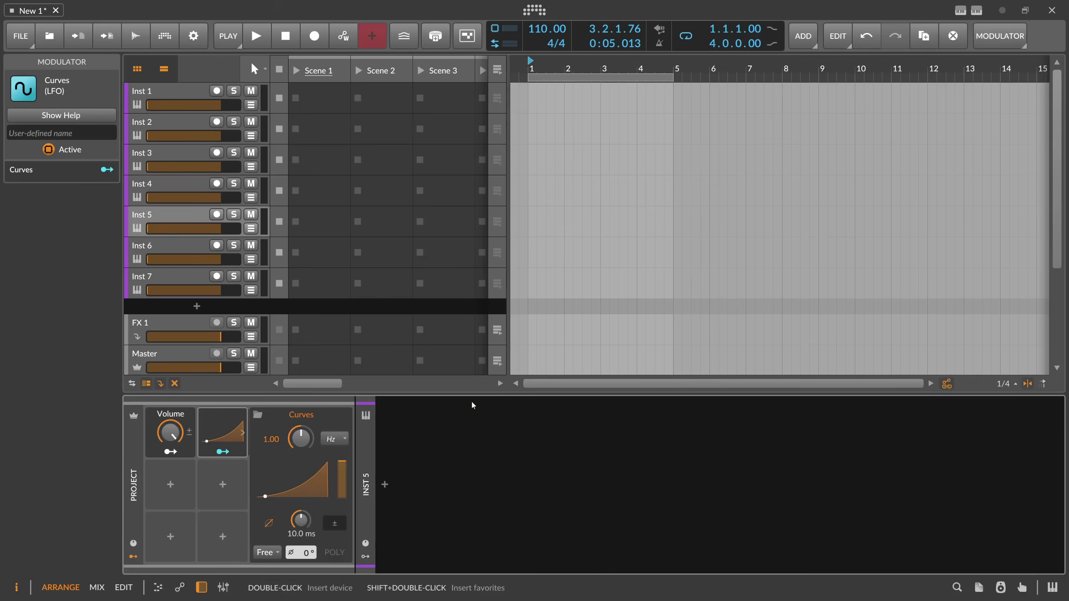
{"action": "left_click", "coordinate": [332, 439]}
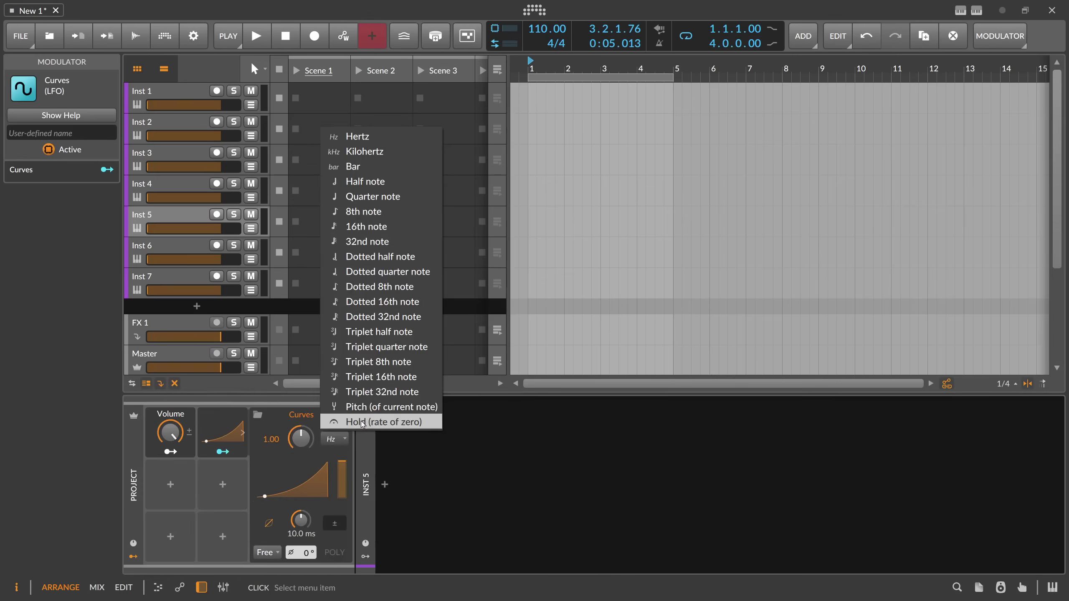
{"action": "left_click", "coordinate": [370, 353]}
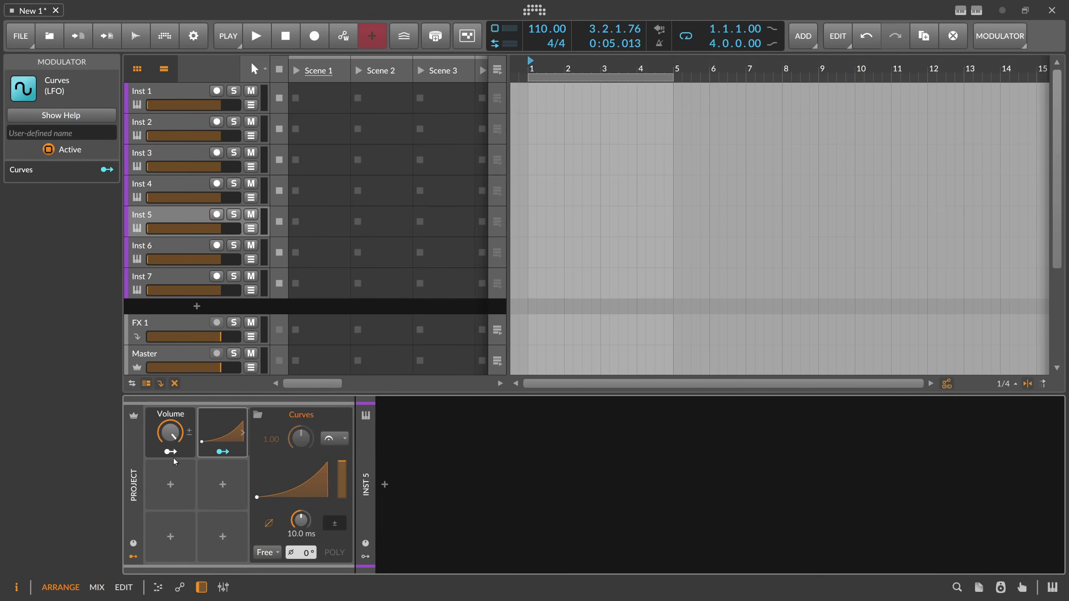
Clear the Volume macro's modulation from the volume faders of tracks Inst 1 through Inst 7.
{"action": "left_click", "coordinate": [173, 453]}
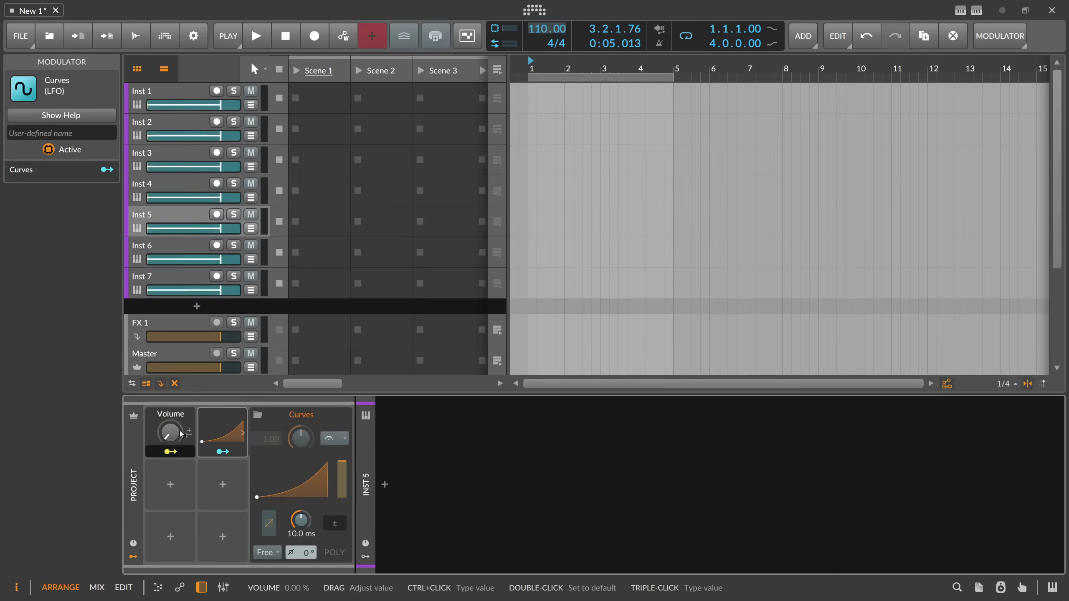
{"action": "left_click", "coordinate": [182, 311]}
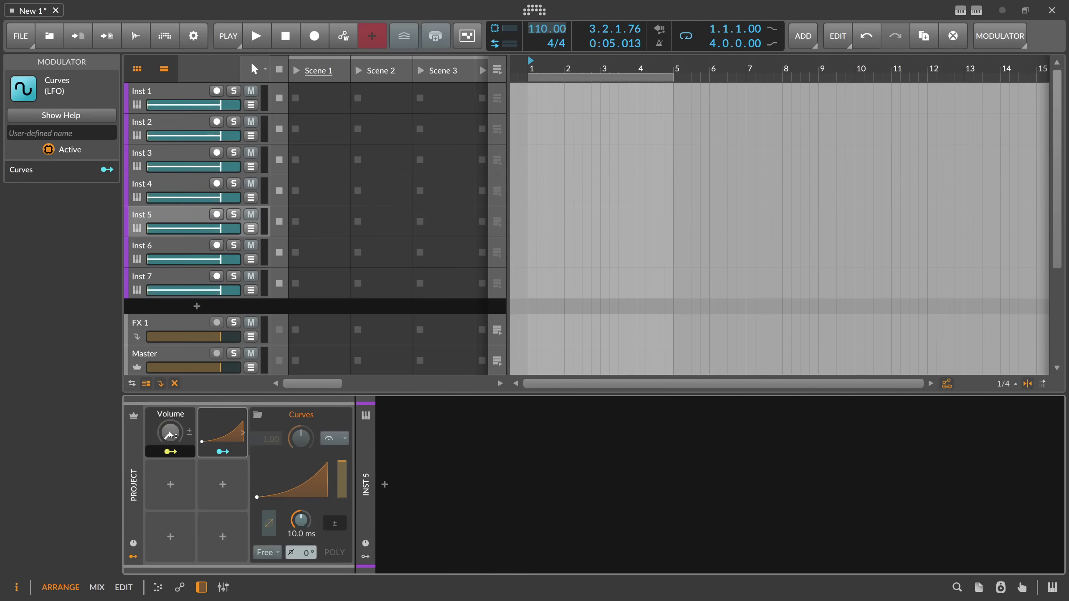
{"action": "left_click", "coordinate": [217, 290]}
{"action": "left_click", "coordinate": [216, 260]}
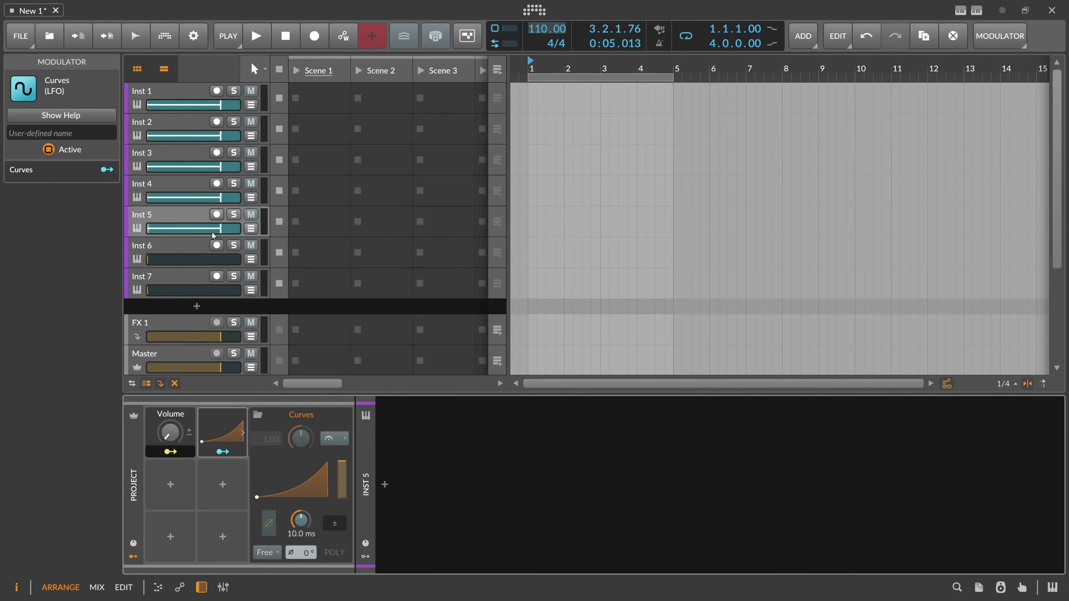
{"action": "left_click", "coordinate": [213, 229]}
{"action": "left_click", "coordinate": [208, 198]}
{"action": "left_click", "coordinate": [207, 167]}
{"action": "left_click", "coordinate": [204, 135]}
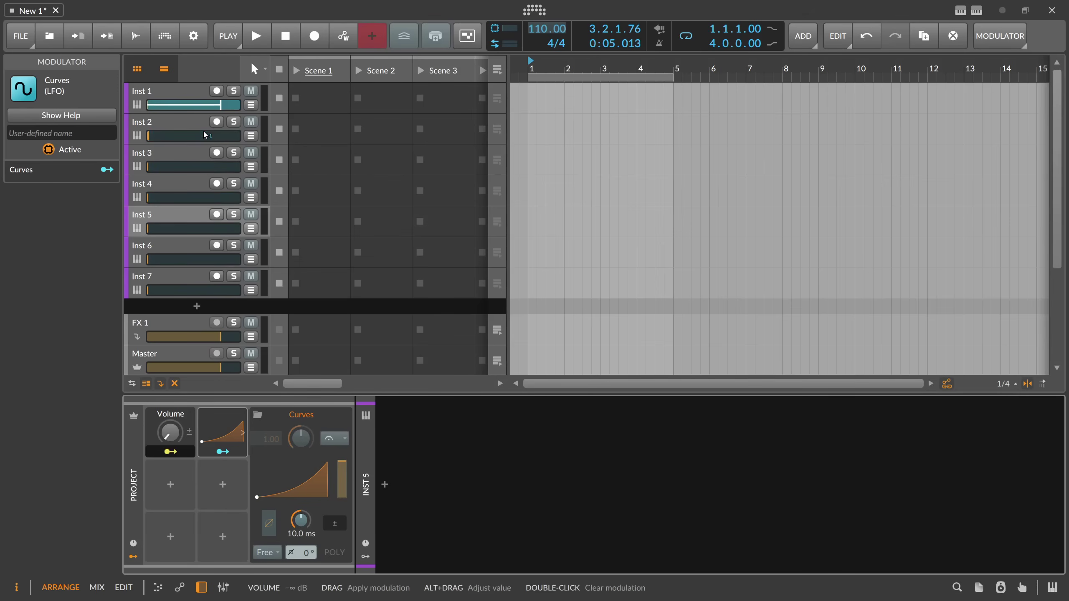
{"action": "left_click", "coordinate": [207, 106]}
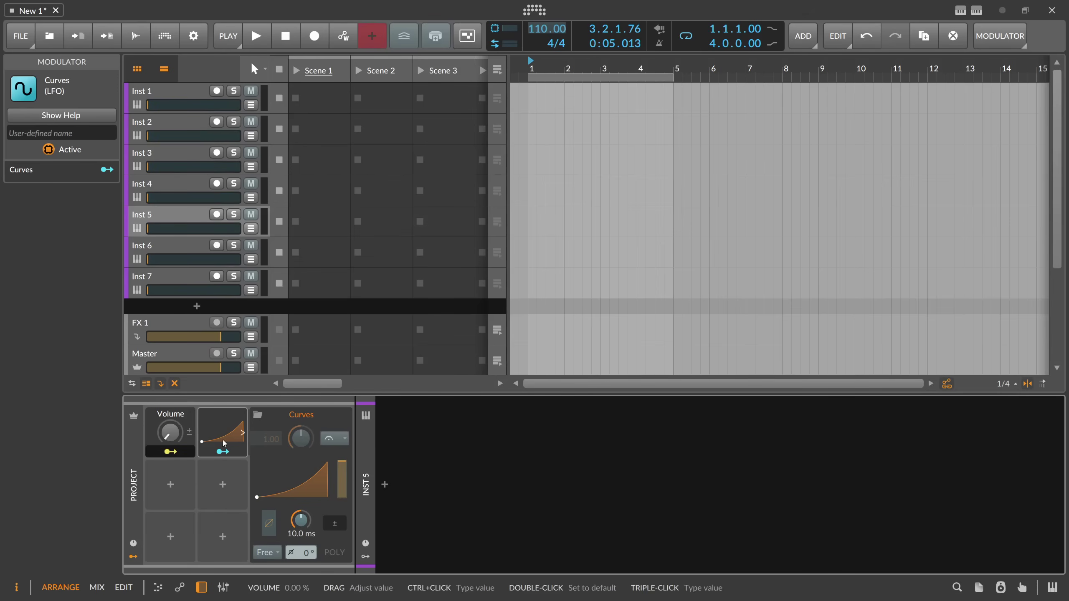
Turn the Volume macro fully up and map it to the Curves modulator's phase with an amount of 359.4.
{"action": "left_click_drag", "start_coordinate": [309, 556], "coordinate": [309, 547]}
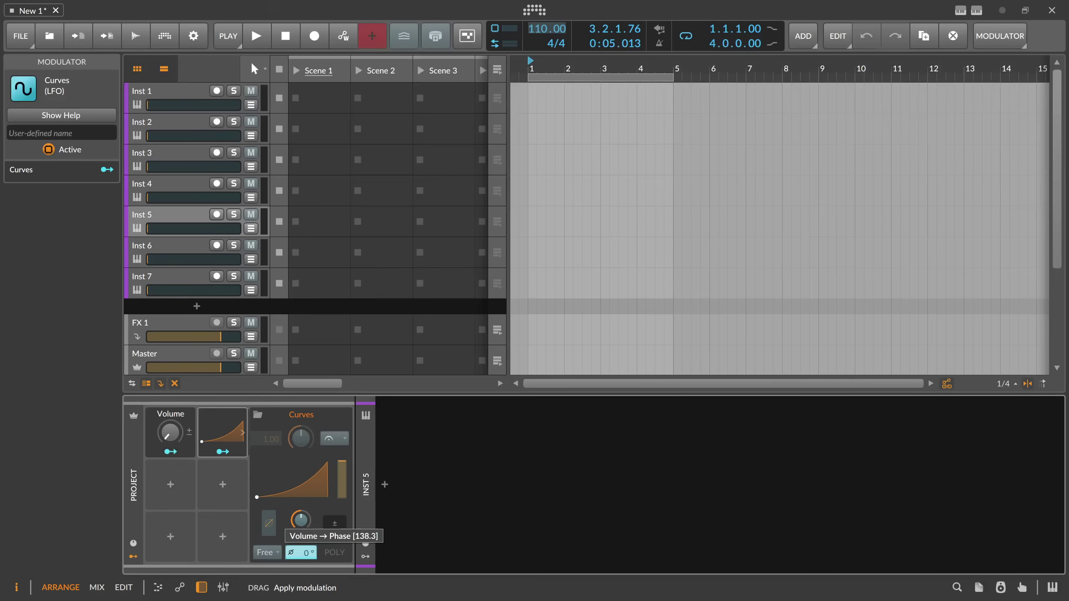
{"action": "left_click_drag", "start_coordinate": [173, 434], "coordinate": [172, 397]}
{"action": "left_click", "coordinate": [170, 452]}
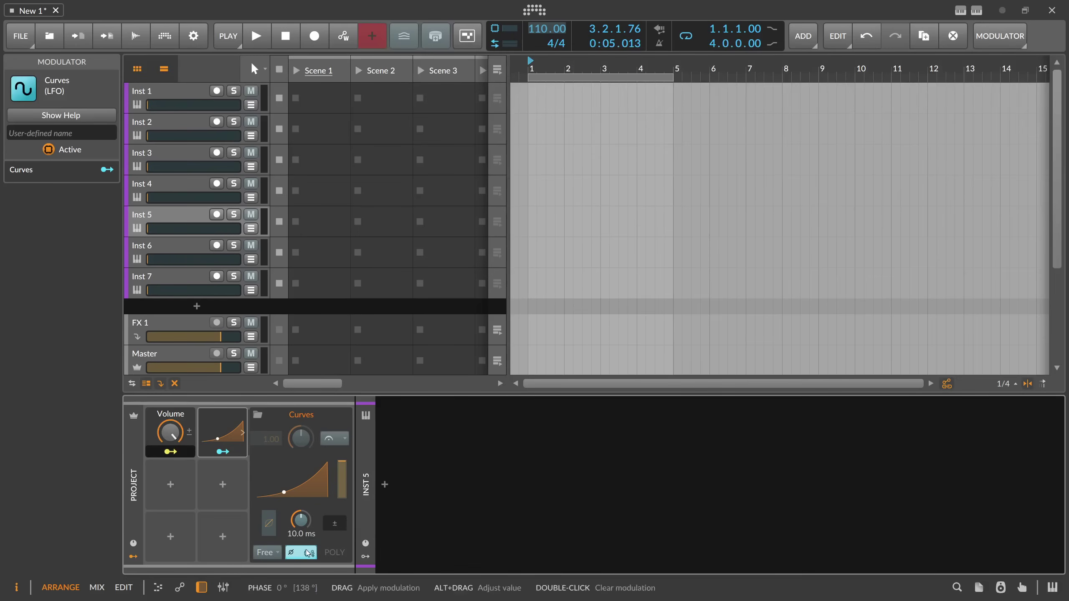
{"action": "left_click_drag", "start_coordinate": [309, 552], "coordinate": [309, 539]}
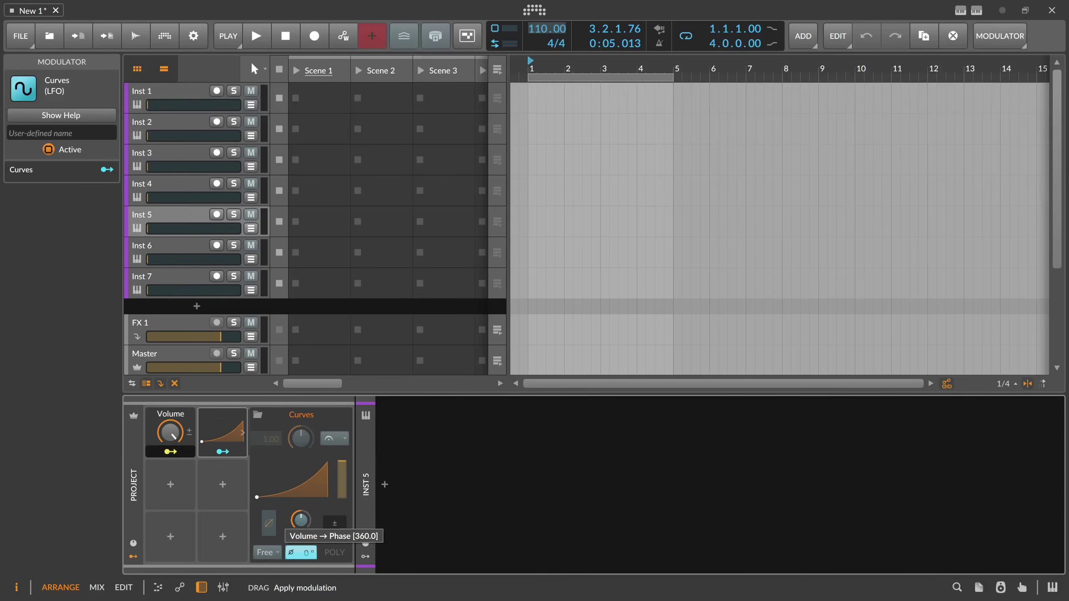
{"action": "left_click", "coordinate": [169, 414]}
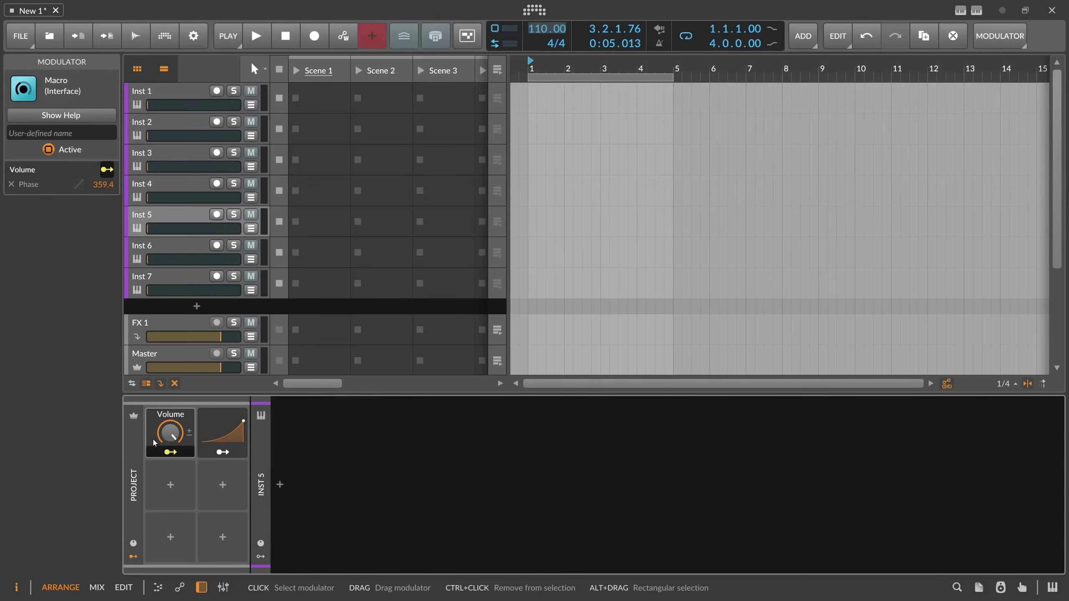
Set the Volume macro's modulation amount on the Curves phase to 359.
{"action": "double_click", "coordinate": [105, 185]}
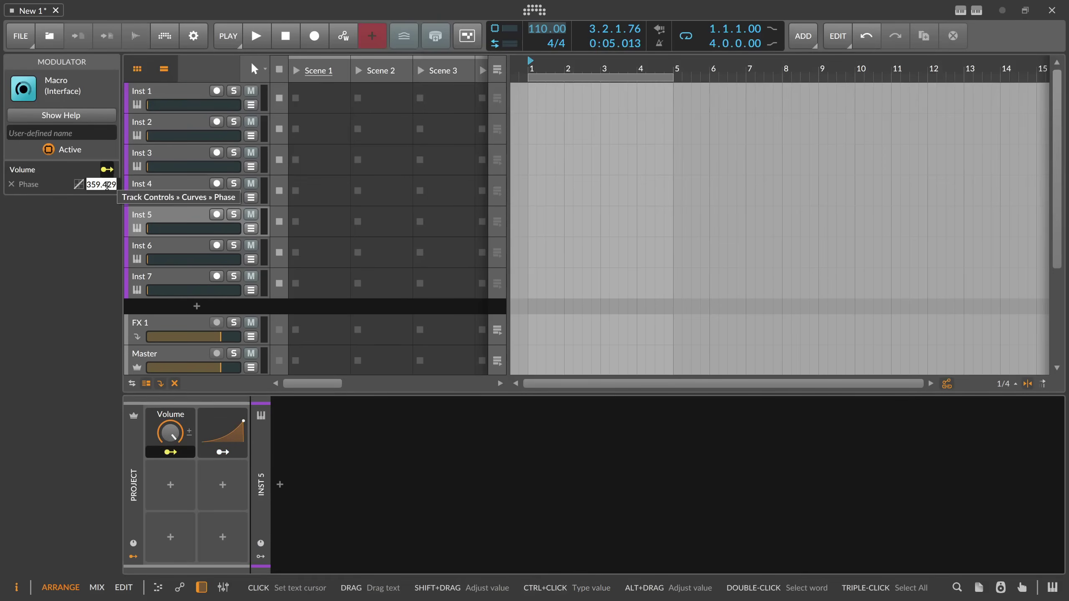
{"action": "type", "text": "359"}
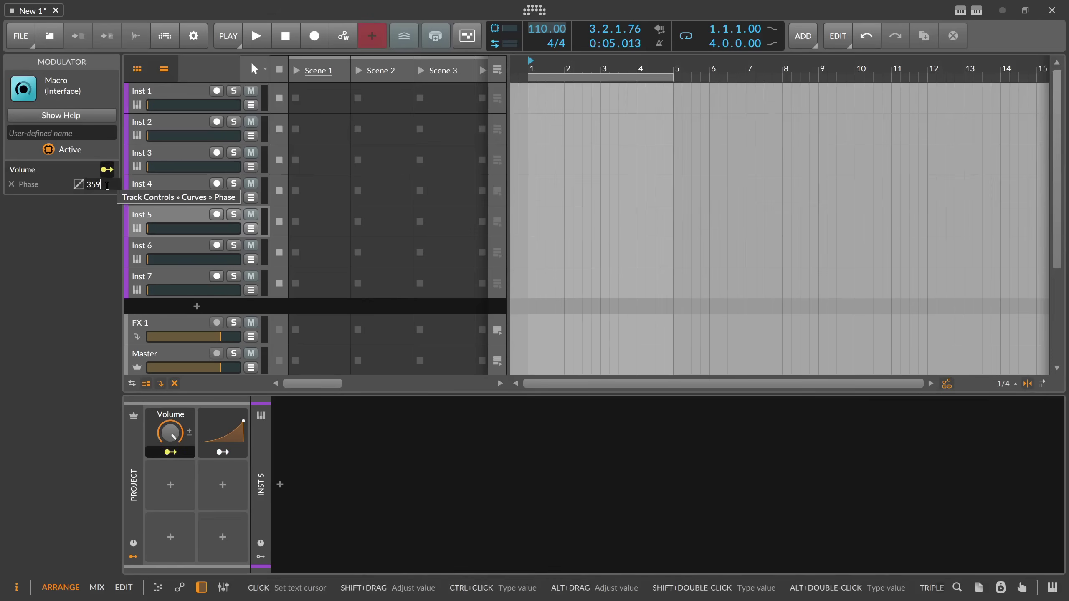
{"action": "key", "text": "Return"}
Show the Curves modulator's details and sweep the Volume macro to test the curve's phase, finishing with the macro at 0%.
{"action": "left_click", "coordinate": [232, 430]}
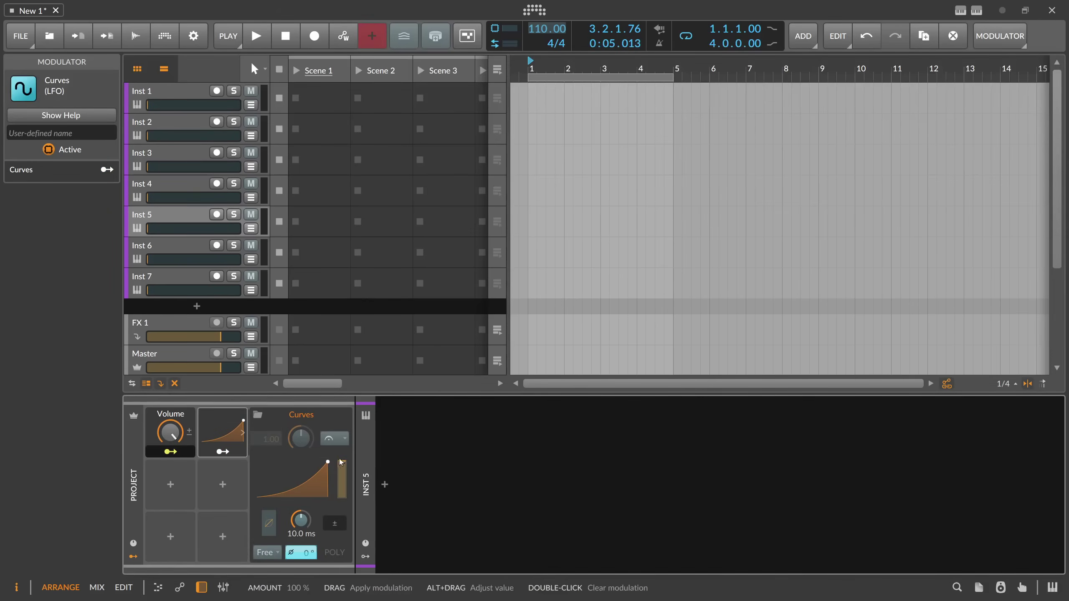
{"action": "left_click_drag", "start_coordinate": [172, 435], "coordinate": [171, 446]}
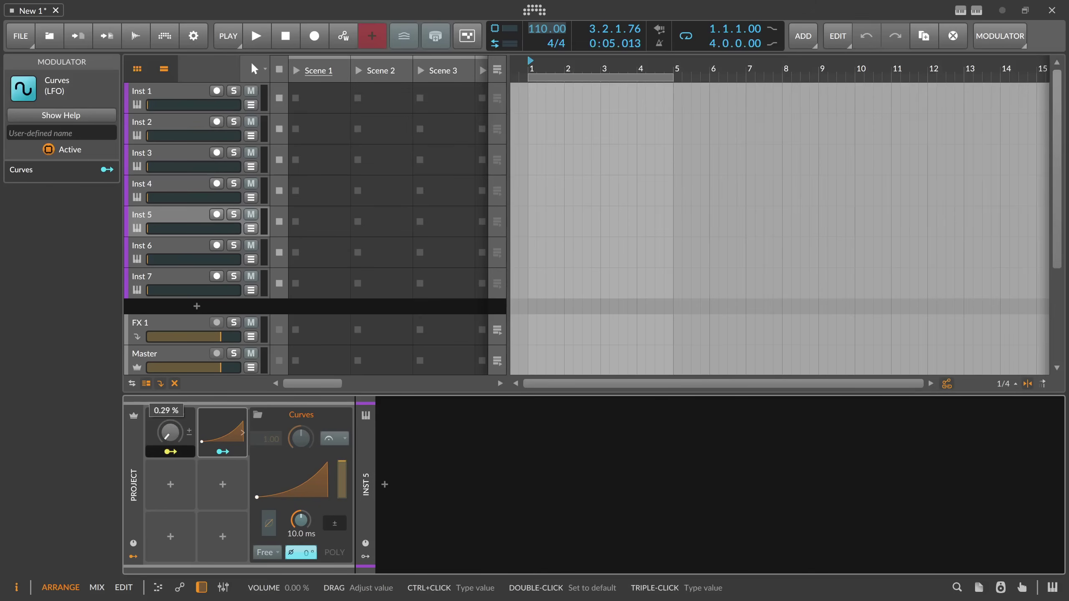
{"action": "left_click_drag", "start_coordinate": [171, 436], "coordinate": [172, 402]}
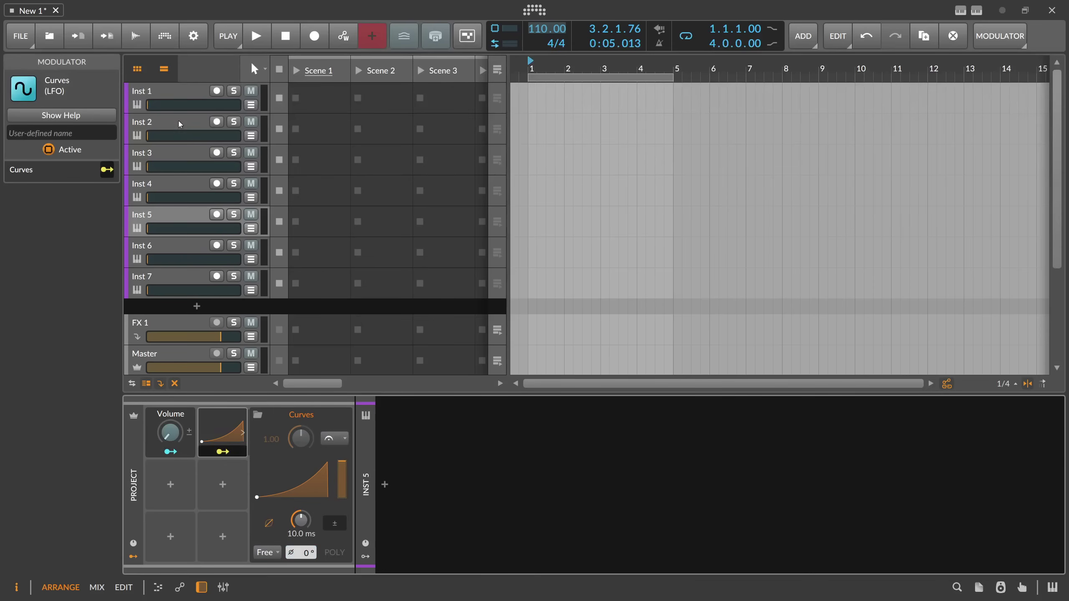
Map Curves to Inst 1's volume with an amount of 1.001, then duplicate the modulator and map the copy to Inst 2's volume.
{"action": "left_click_drag", "start_coordinate": [155, 106], "coordinate": [204, 103]}
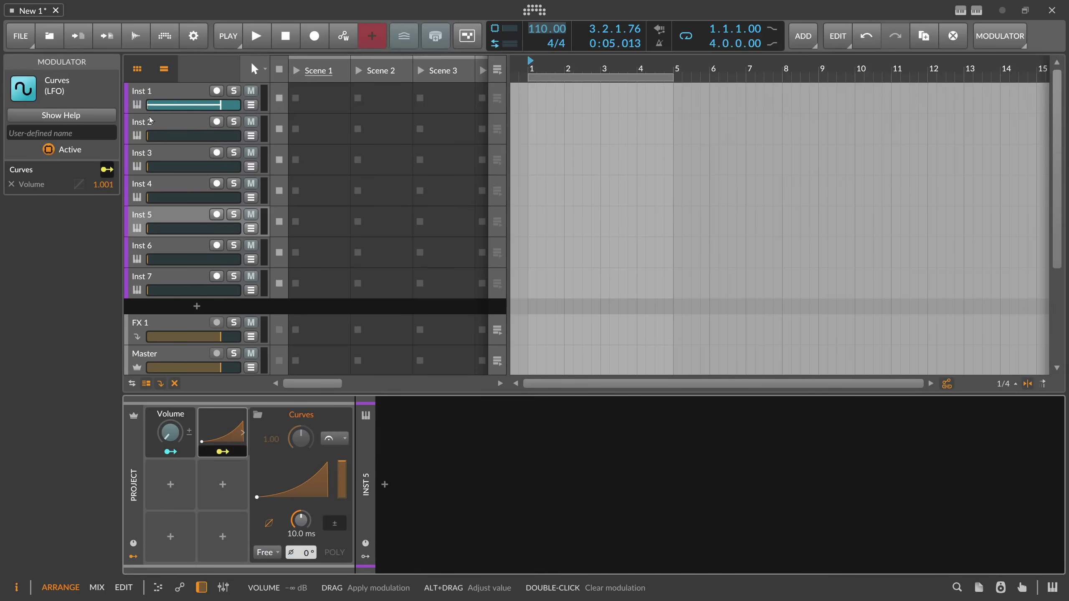
{"action": "key", "text": "ctrl+d"}
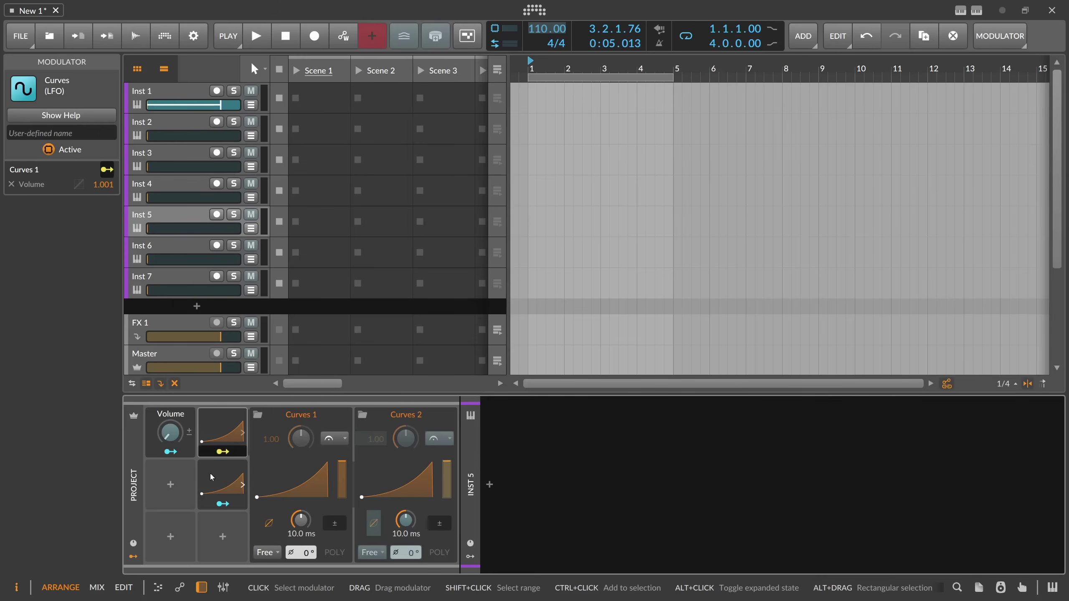
{"action": "left_click", "coordinate": [222, 504]}
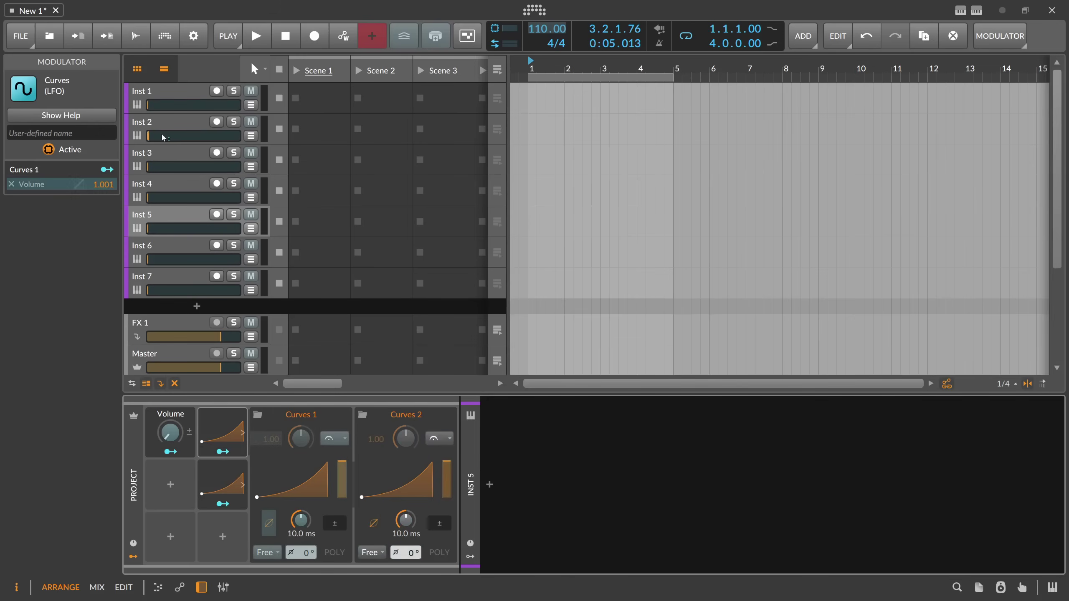
{"action": "left_click_drag", "start_coordinate": [163, 138], "coordinate": [163, 134]}
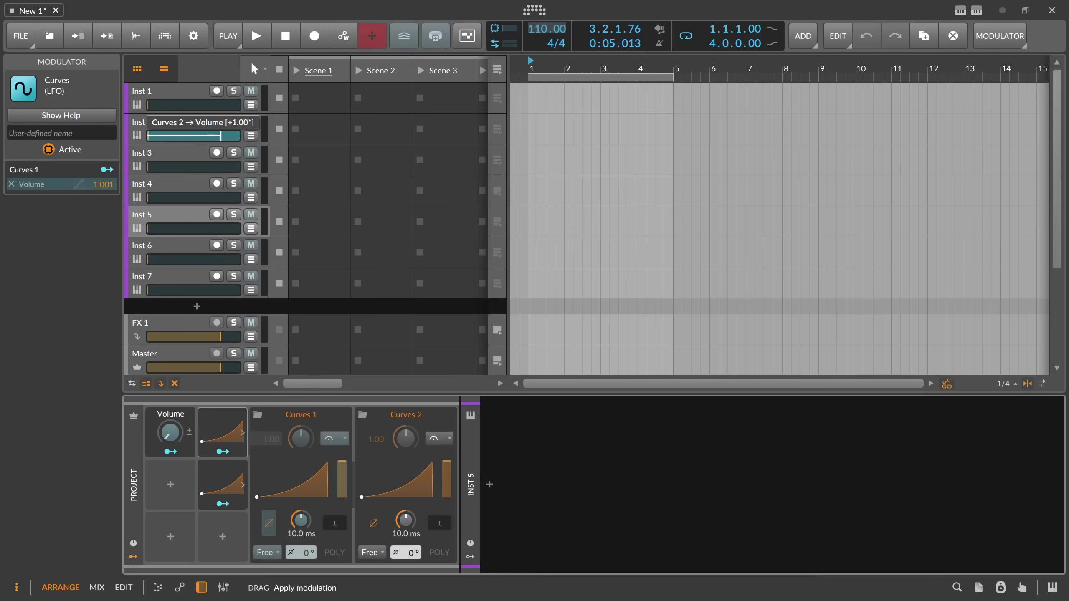
Duplicate the Curves 2 modulator and map the copy to Inst 3's volume with an amount of 1.001.
{"action": "left_click", "coordinate": [222, 484]}
{"action": "key", "text": "ctrl+d"}
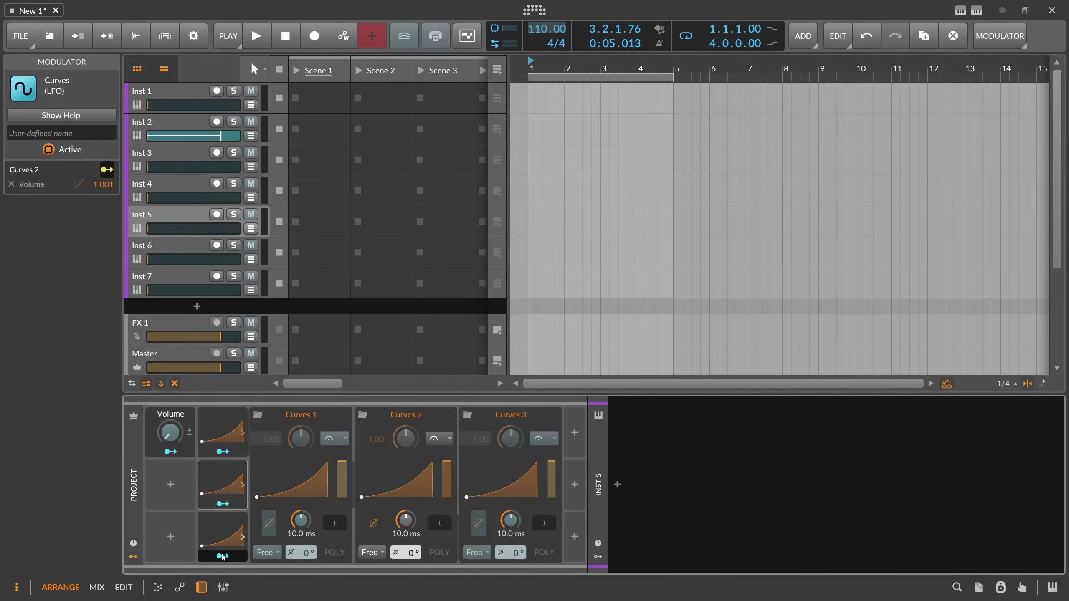
{"action": "left_click", "coordinate": [222, 556]}
{"action": "left_click_drag", "start_coordinate": [182, 172], "coordinate": [181, 167]}
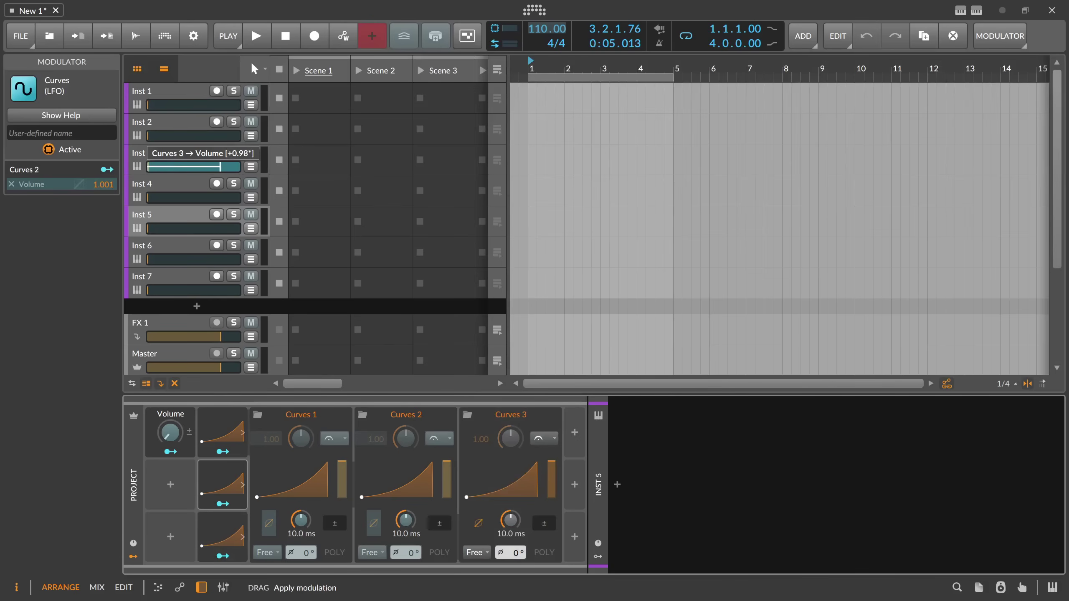
Collapse the Curves modulators, copy Curves 3 into a new column, and map the copy to Inst 4's volume with an amount of 1.001.
{"action": "left_click", "coordinate": [242, 537]}
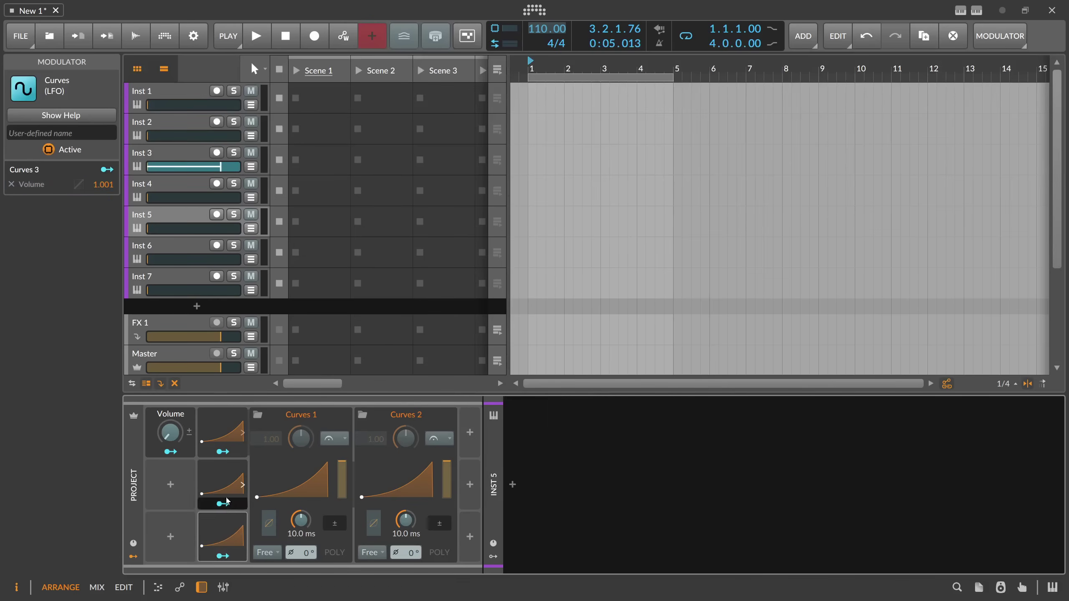
{"action": "left_click", "coordinate": [242, 485]}
{"action": "left_click_drag", "start_coordinate": [226, 521], "coordinate": [274, 447]}
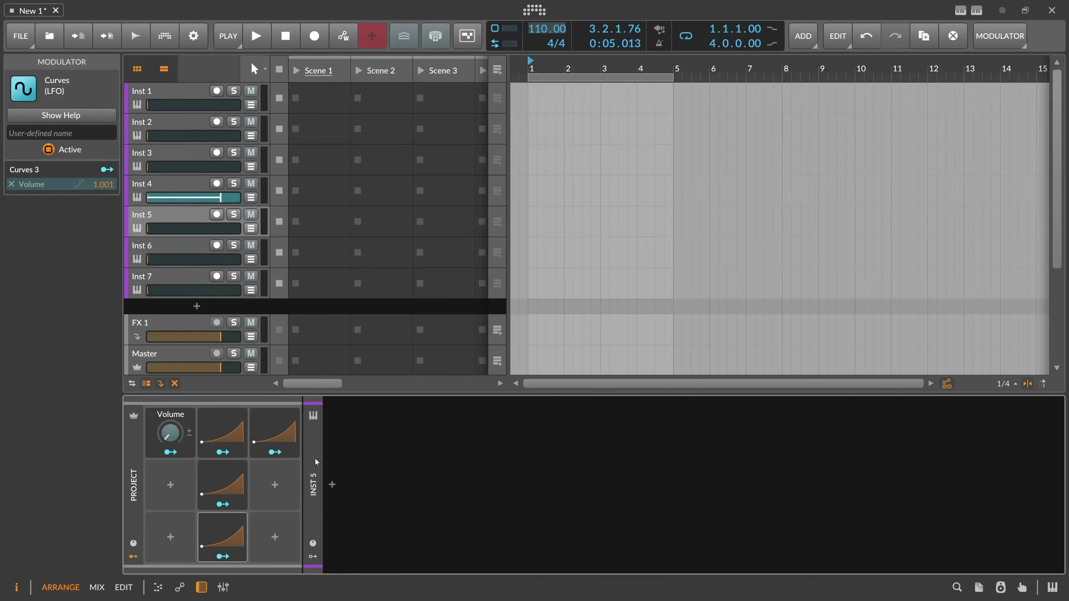
Copy Curves 4 into the slot below it and map the copy to Inst 5's volume with an amount of 1.001.
{"action": "left_click_drag", "start_coordinate": [276, 440], "coordinate": [277, 489]}
{"action": "left_click", "coordinate": [275, 504]}
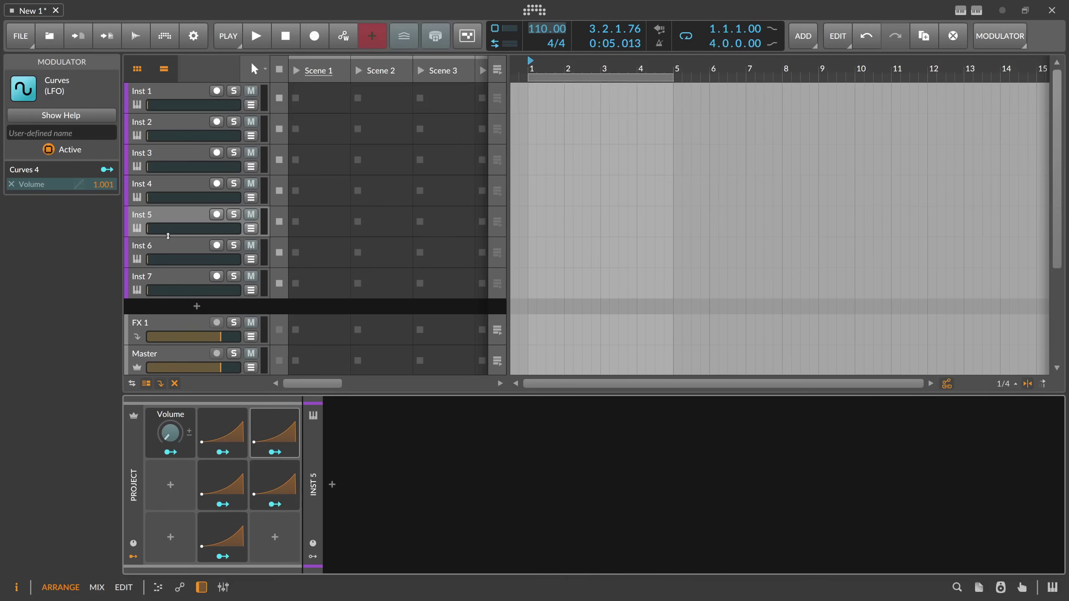
{"action": "left_click_drag", "start_coordinate": [158, 231], "coordinate": [198, 230]}
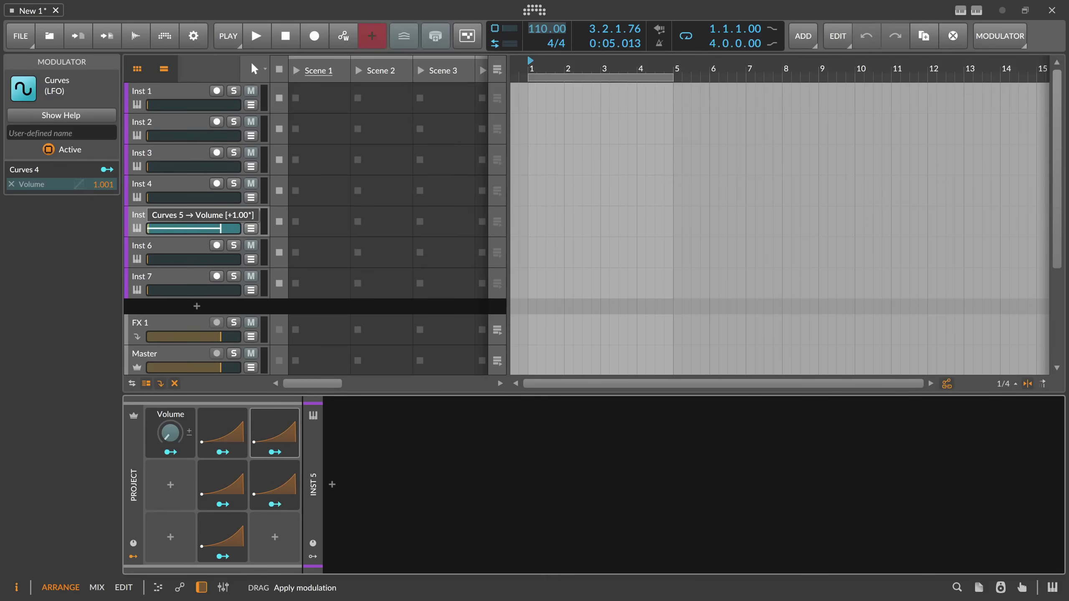
{"action": "left_click_drag", "start_coordinate": [221, 229], "coordinate": [221, 229]}
Make two more copies of the Curves modulator and map them to the volumes of Inst 6 and Inst 7.
{"action": "left_click_drag", "start_coordinate": [272, 482], "coordinate": [271, 542]}
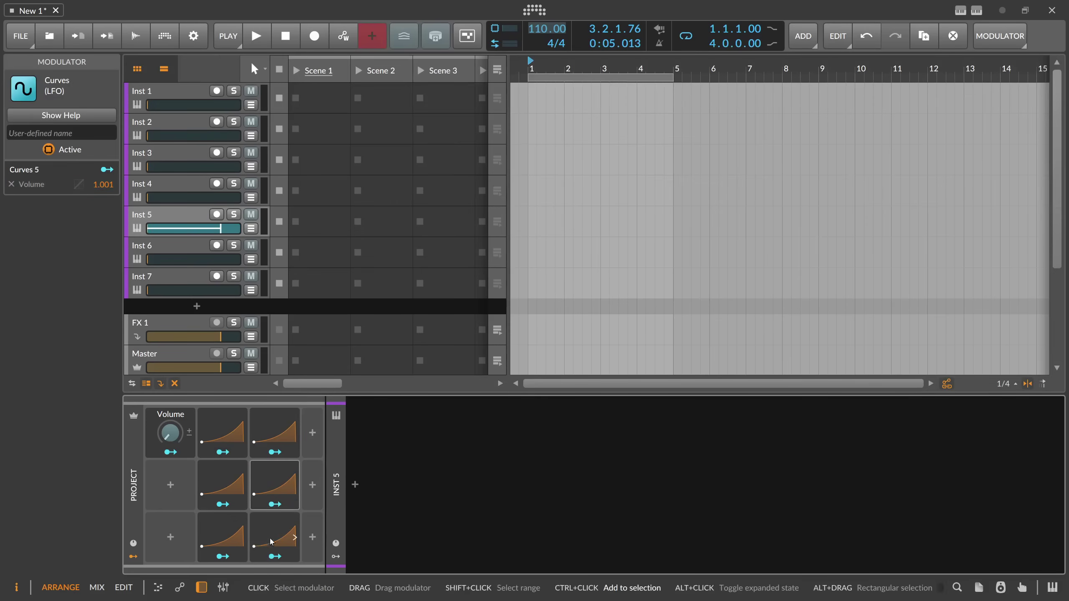
{"action": "left_click_drag", "start_coordinate": [175, 259], "coordinate": [221, 259]}
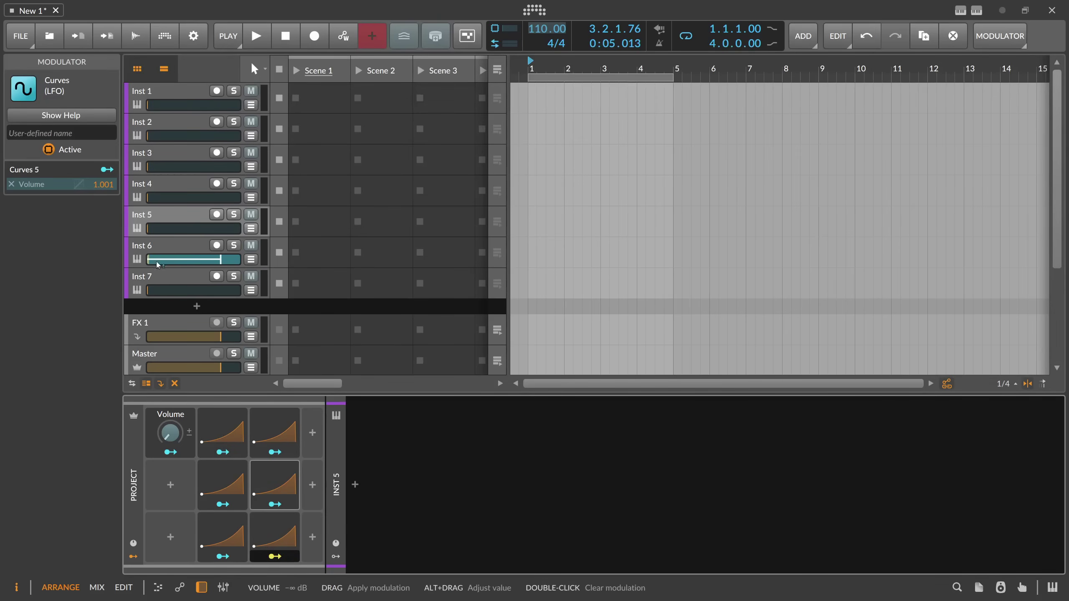
{"action": "left_click_drag", "start_coordinate": [274, 548], "coordinate": [316, 449]}
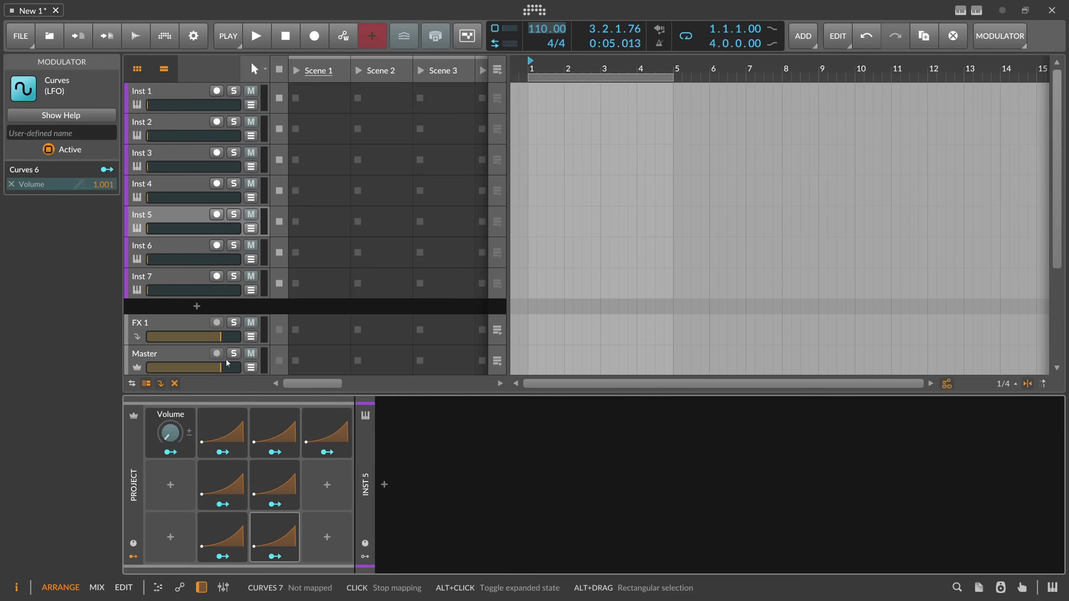
{"action": "left_click_drag", "start_coordinate": [168, 290], "coordinate": [220, 290]}
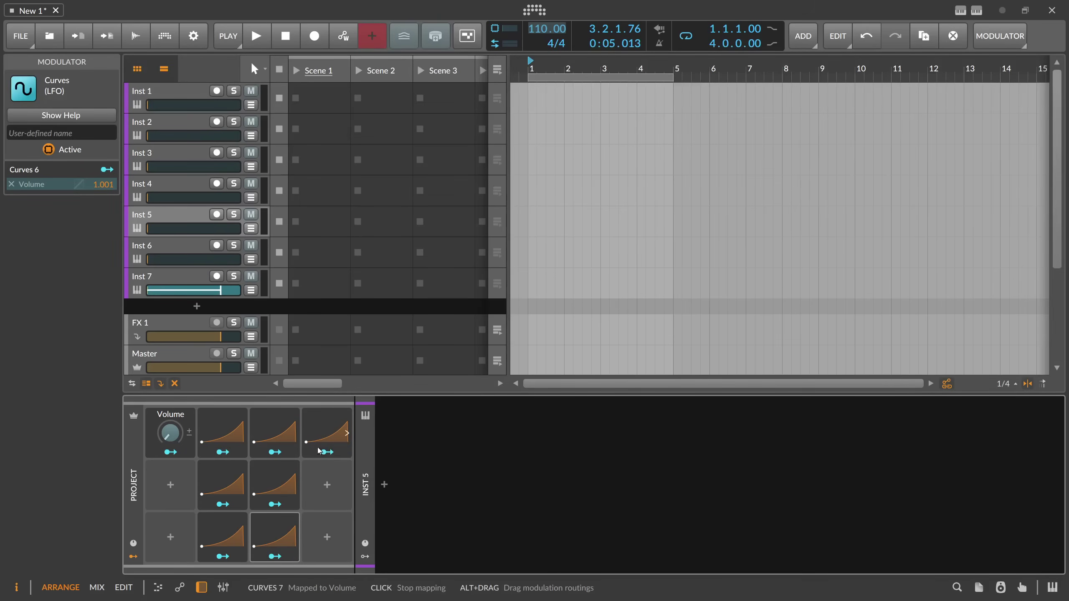
Open the curve of Curves 1 and flatten its bend into a nearly linear ramp.
{"action": "double_click", "coordinate": [254, 435]}
{"action": "left_click", "coordinate": [295, 478]}
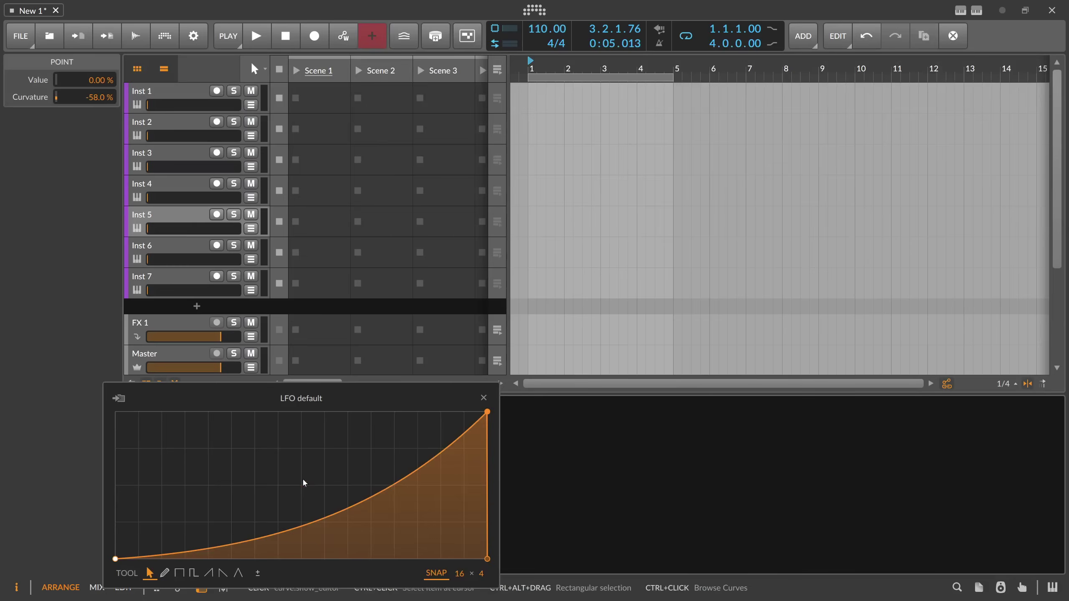
{"action": "left_click_drag", "start_coordinate": [327, 484], "coordinate": [328, 480]}
{"action": "left_click", "coordinate": [484, 398]}
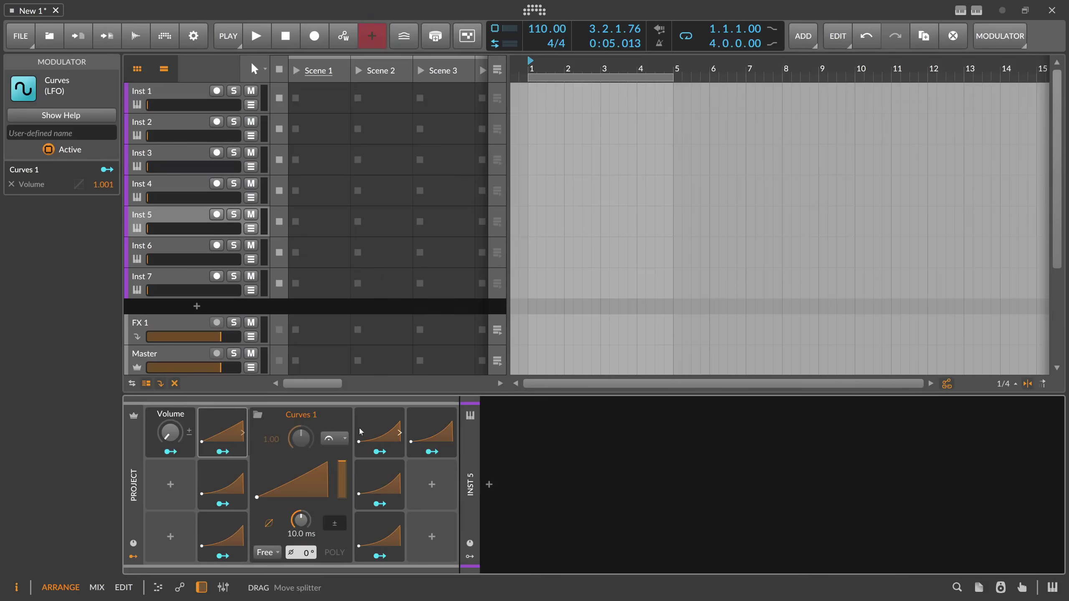
Open the curve of Curves 2 and reduce its bend to a slightly curved ramp.
{"action": "left_click", "coordinate": [238, 474]}
{"action": "left_click", "coordinate": [291, 485]}
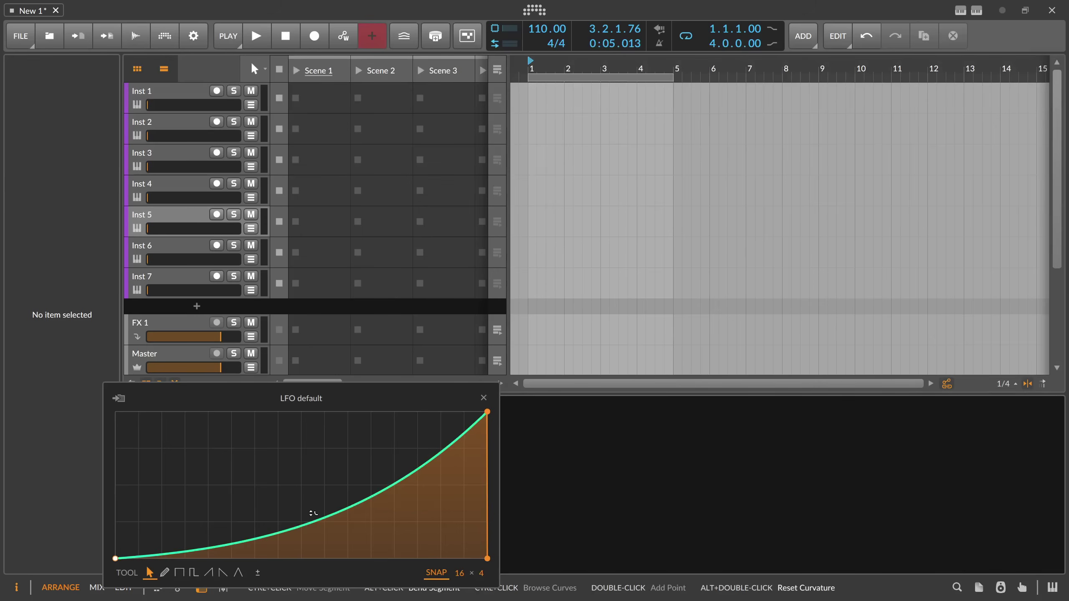
{"action": "left_click_drag", "start_coordinate": [311, 512], "coordinate": [311, 491]}
{"action": "left_click", "coordinate": [483, 398]}
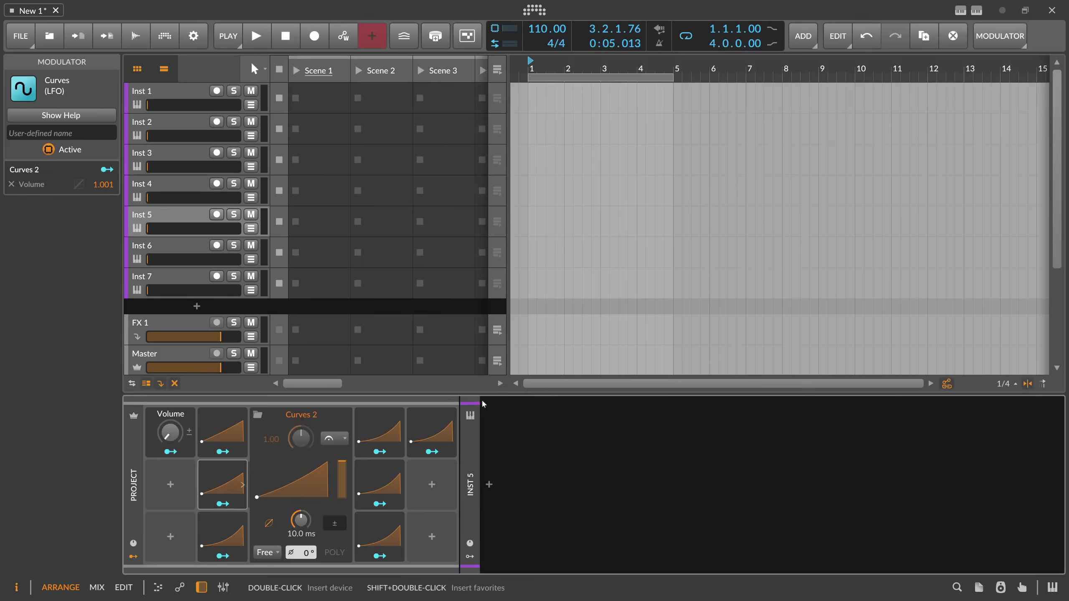
Open the curve of Curves 3 and bend it slightly flatter, to a curvature of -52.0%.
{"action": "left_click", "coordinate": [235, 521]}
{"action": "left_click", "coordinate": [299, 492]}
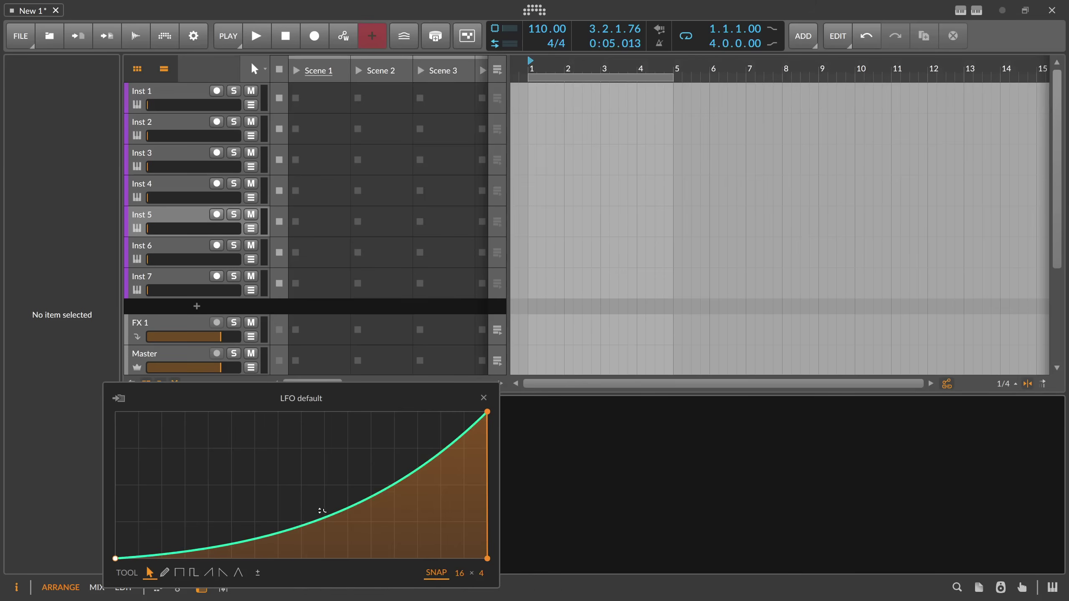
{"action": "left_click", "coordinate": [116, 558]}
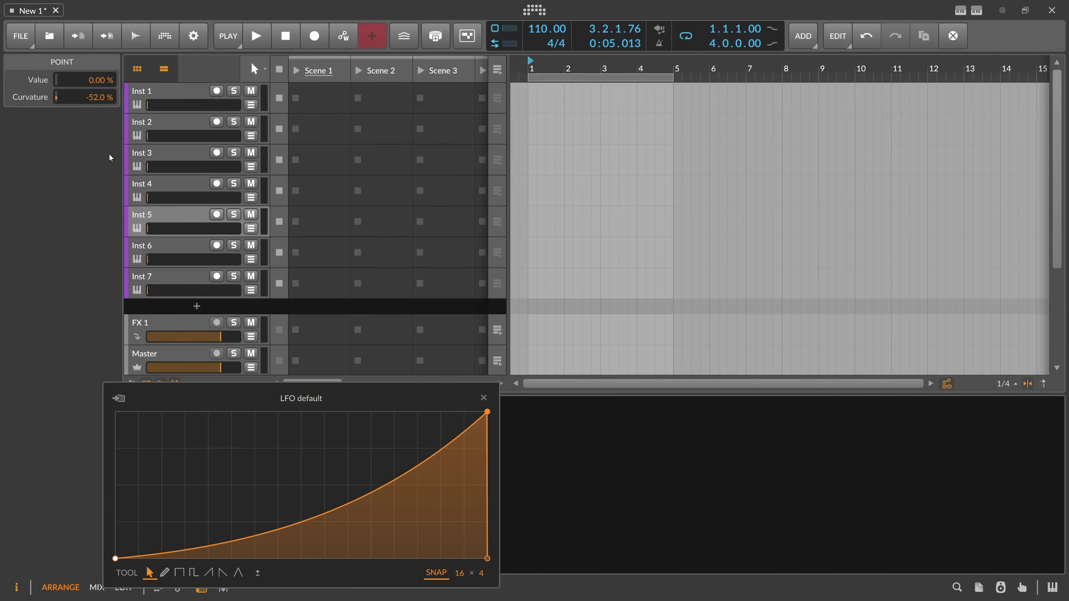
{"action": "triple_click", "coordinate": [100, 98]}
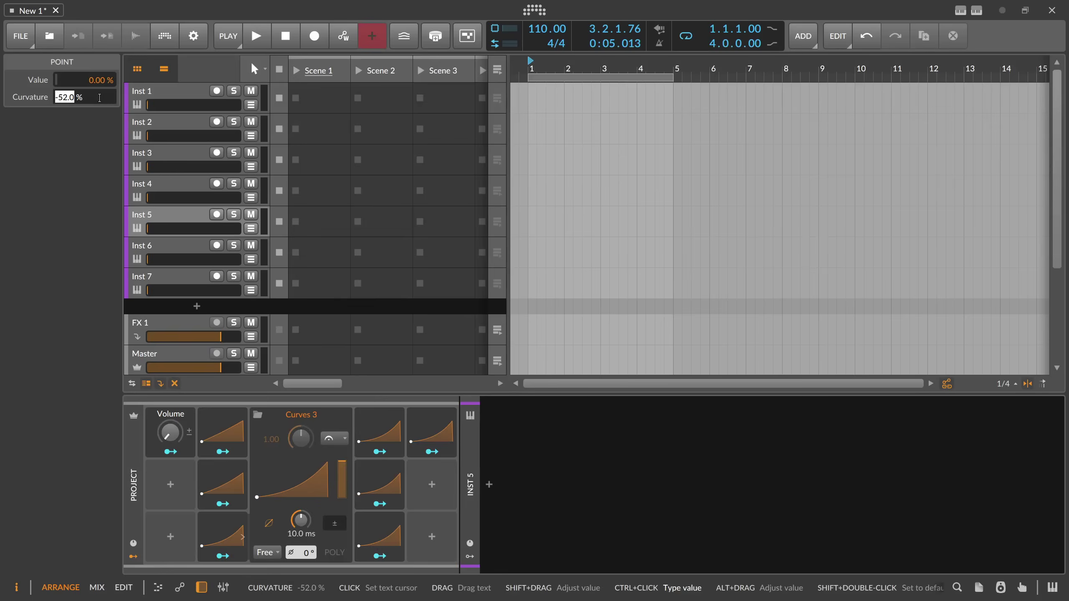
{"action": "key", "text": "Return"}
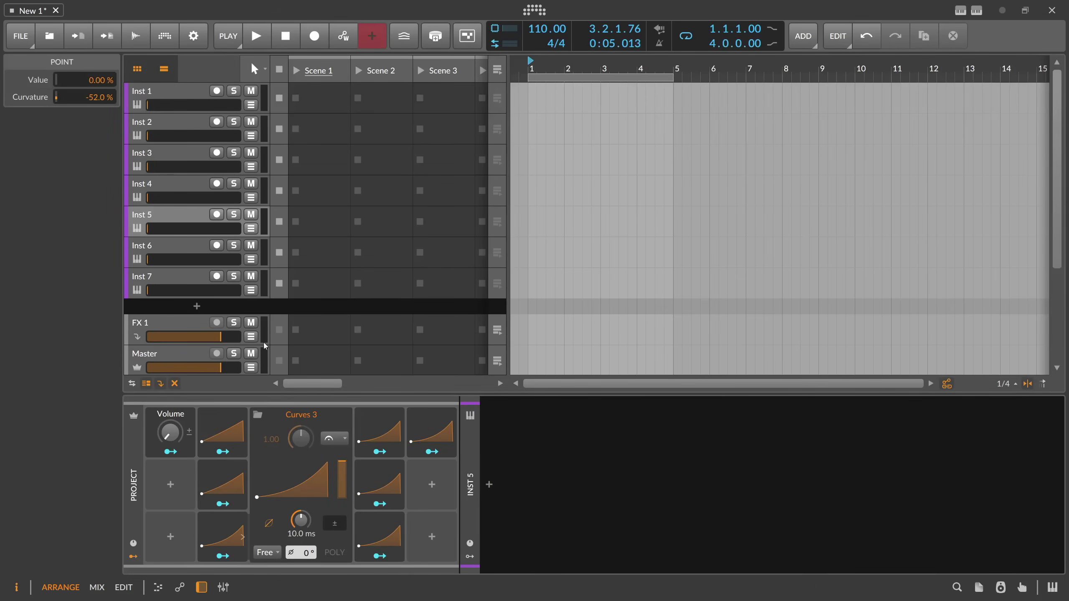
Open the curve of Curves 4 and bend it downward into a steeper late rise.
{"action": "left_click", "coordinate": [376, 435]}
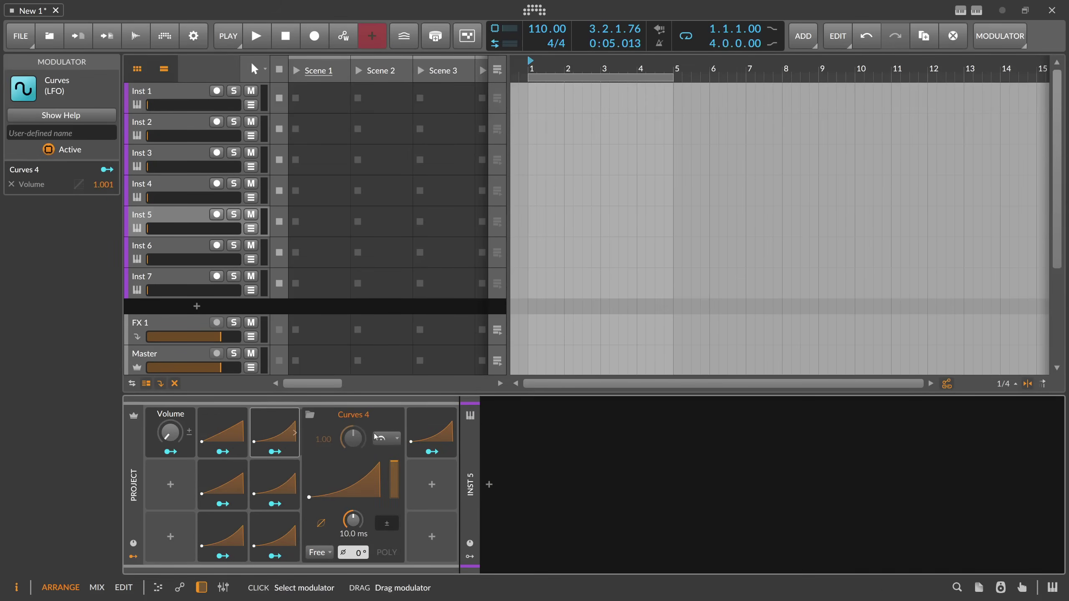
{"action": "left_click", "coordinate": [348, 480]}
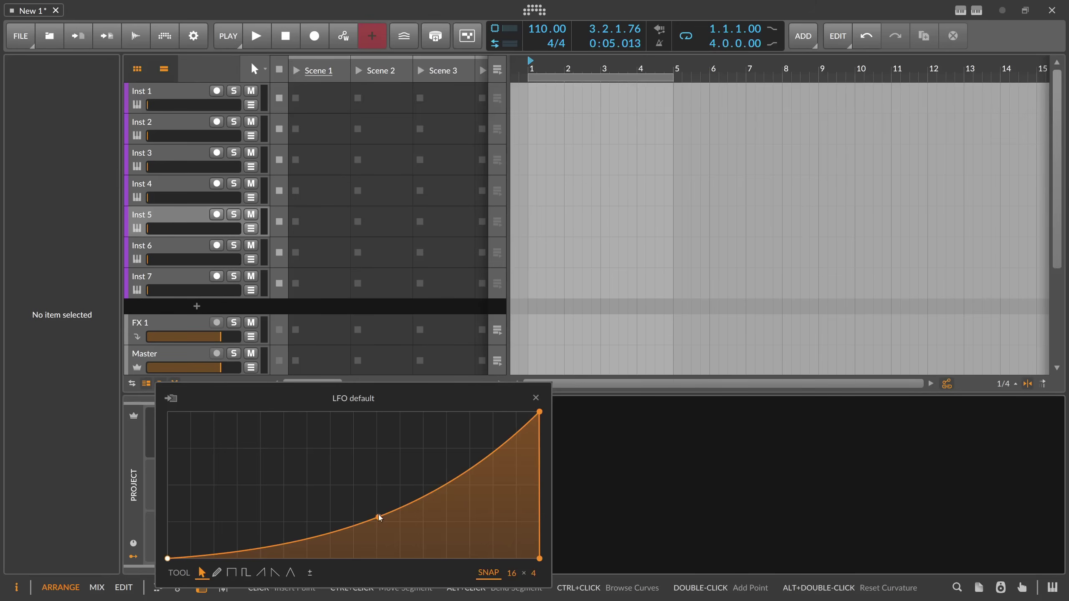
{"action": "left_click_drag", "start_coordinate": [379, 517], "coordinate": [376, 533]}
{"action": "left_click", "coordinate": [182, 252]}
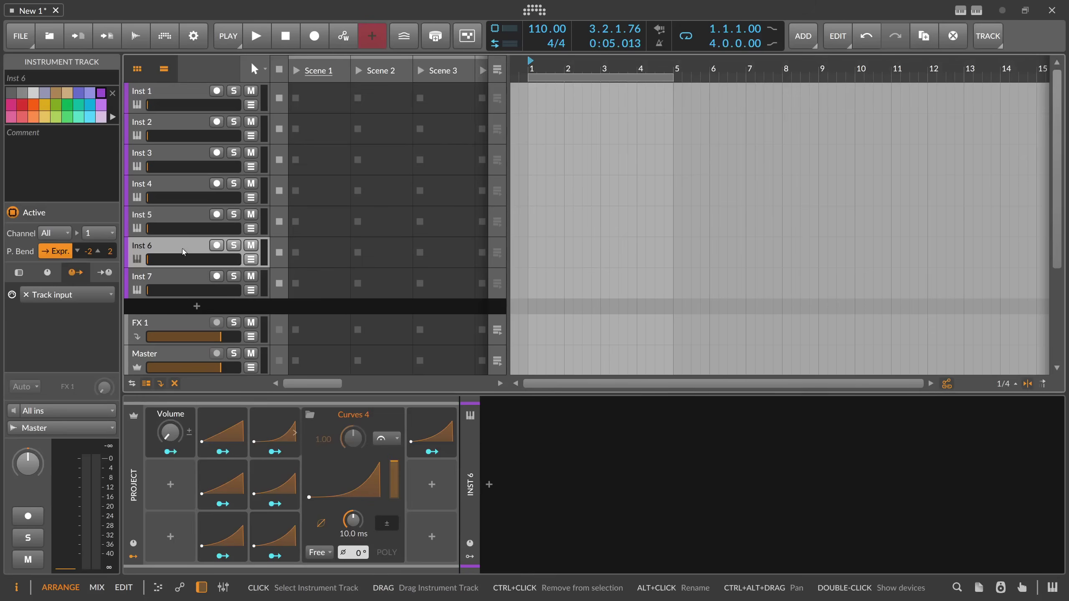
Open the curve of Curves 6 and pull its middle strongly downward for a steep late rise.
{"action": "left_click", "coordinate": [283, 530]}
{"action": "left_click", "coordinate": [347, 499]}
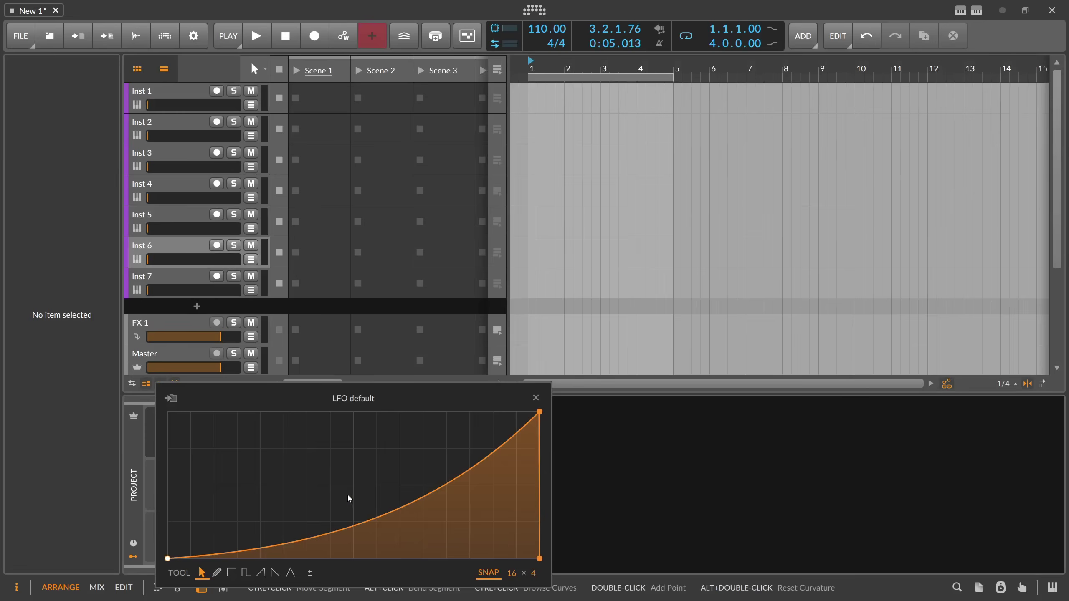
{"action": "left_click_drag", "start_coordinate": [370, 513], "coordinate": [370, 545]}
{"action": "left_click", "coordinate": [535, 397]}
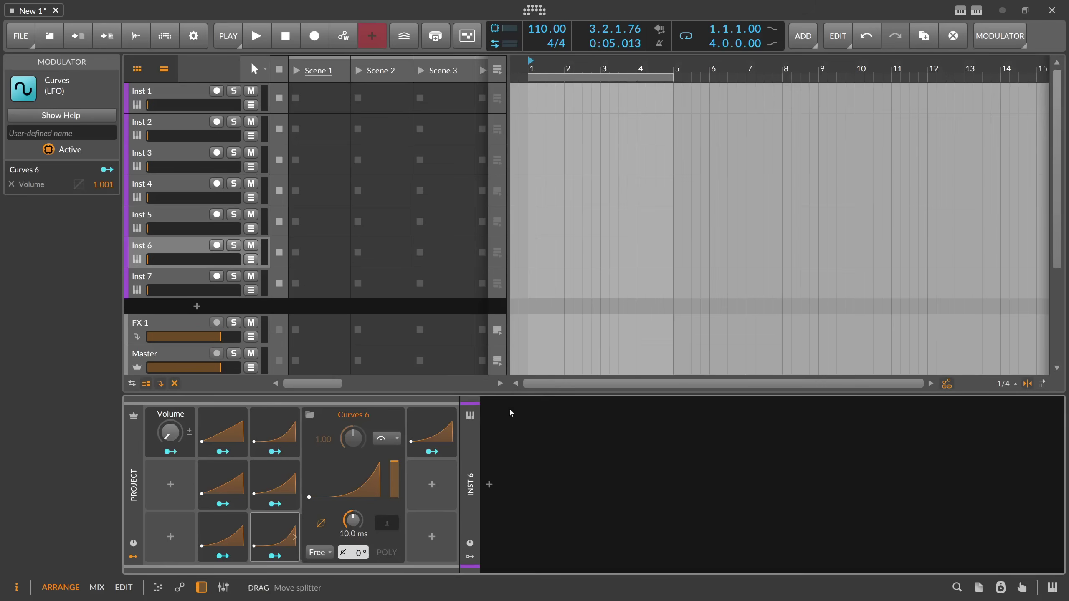
Bend the curve of Curves 7 upward so that it rises quickly and levels off near the end.
{"action": "left_click", "coordinate": [387, 479]}
{"action": "left_click_drag", "start_coordinate": [388, 479], "coordinate": [388, 412]}
{"action": "left_click", "coordinate": [588, 399]}
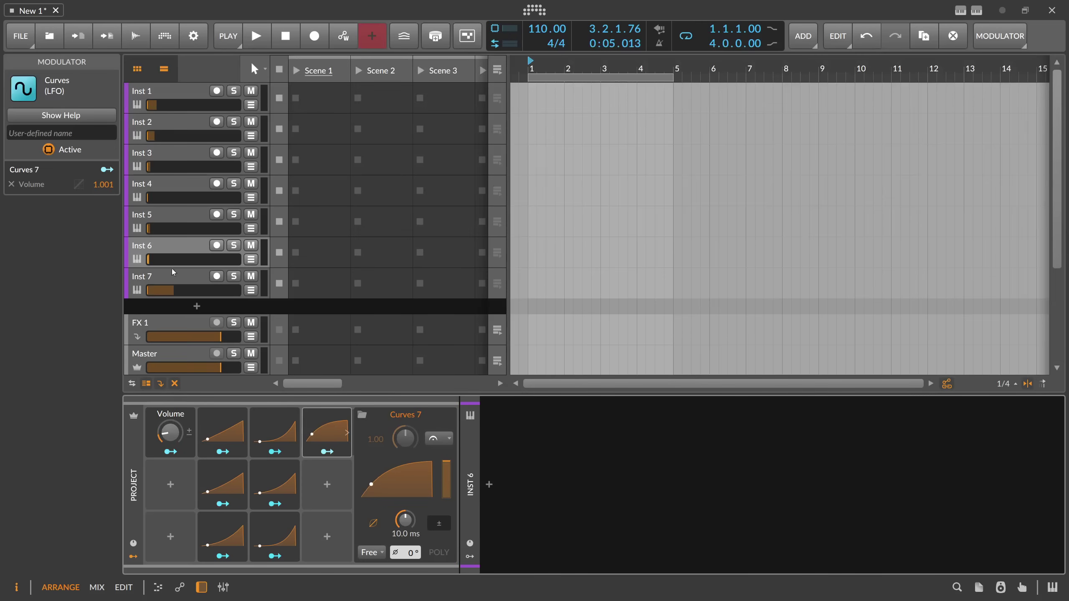
Sweep the Volume macro up to its maximum to test the differing fade responses of the Inst tracks.
{"action": "left_click_drag", "start_coordinate": [180, 422], "coordinate": [181, 362]}
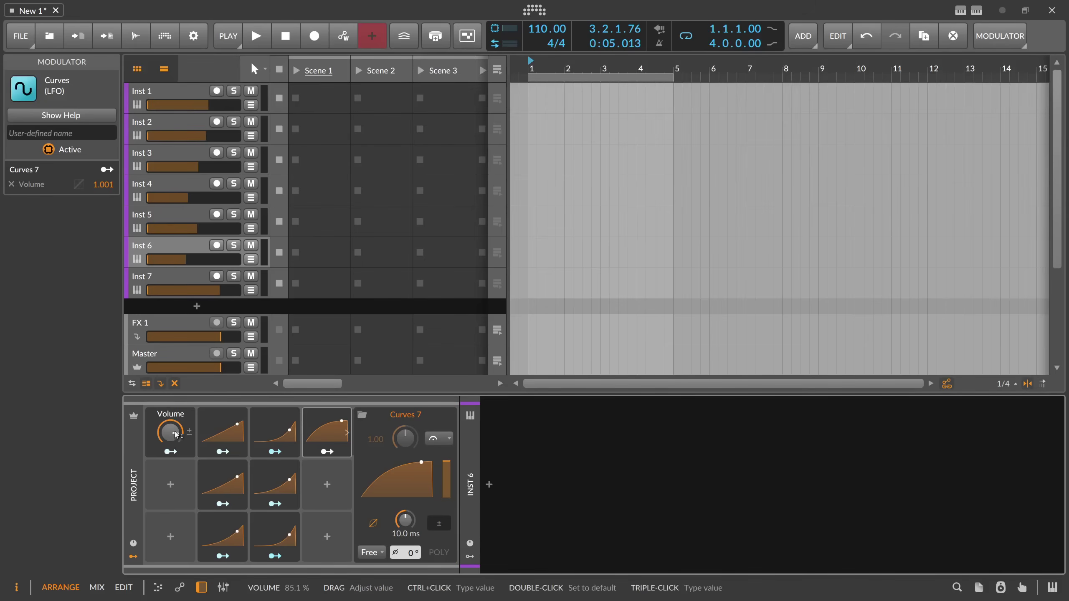
{"action": "left_click_drag", "start_coordinate": [170, 432], "coordinate": [170, 412]}
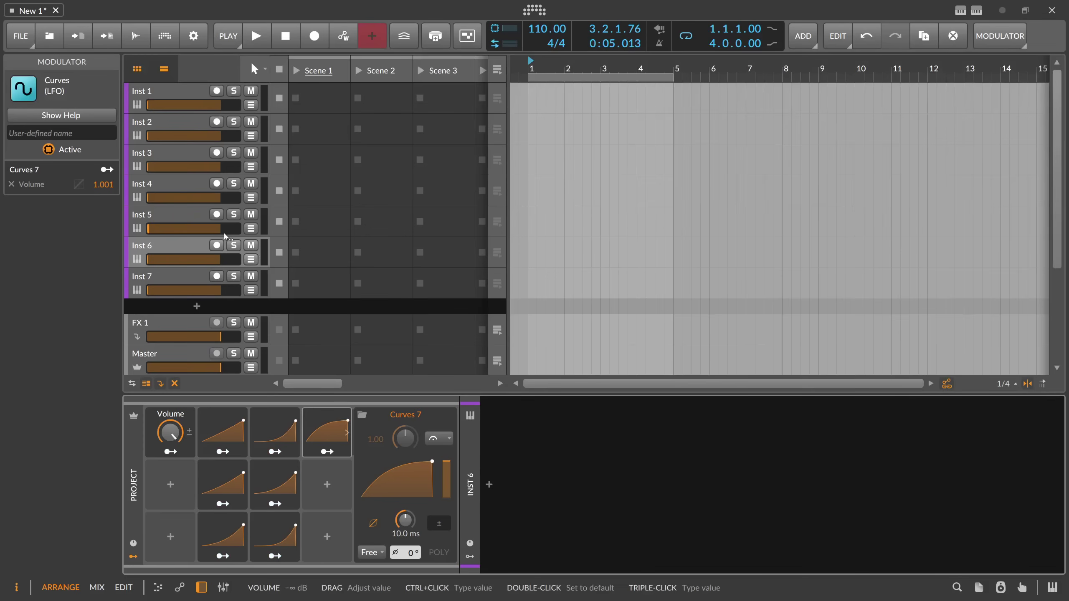
Sweep the Volume macro down, back up to 100 % and down again to compare the Inst tracks' fades.
{"action": "left_click_drag", "start_coordinate": [170, 431], "coordinate": [170, 459]}
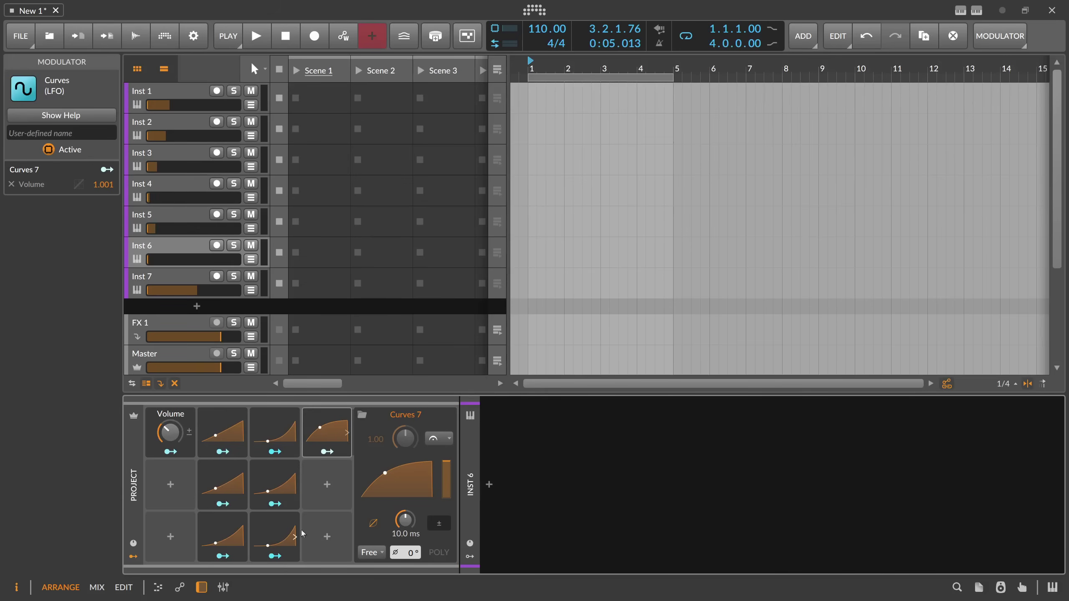
{"action": "left_click_drag", "start_coordinate": [170, 432], "coordinate": [170, 388]}
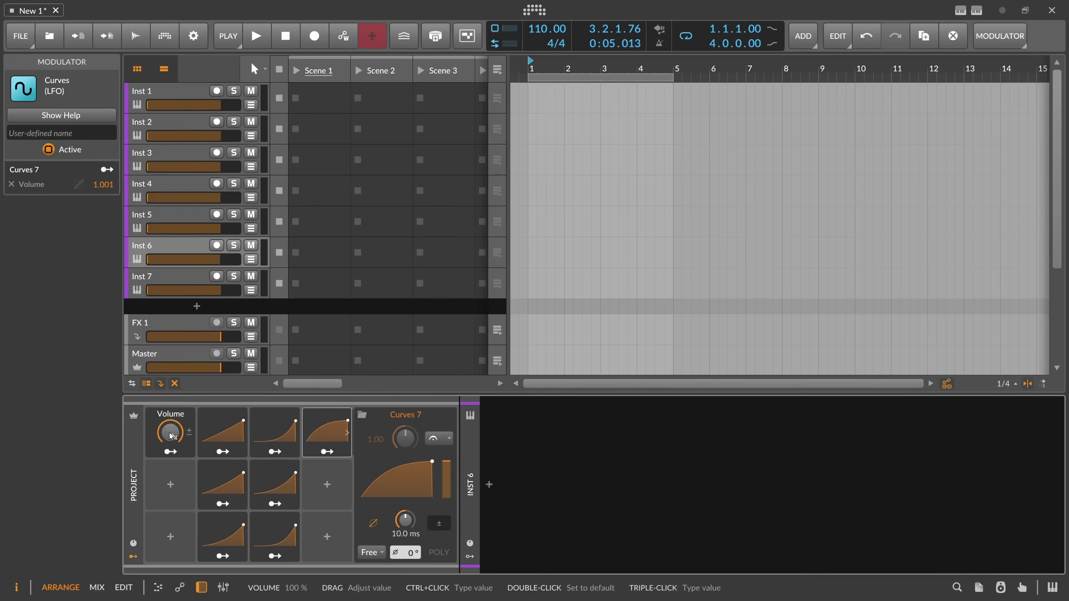
{"action": "mouse_move", "coordinate": [170, 436]}
{"action": "left_mouse_down"}
{"action": "mouse_move", "coordinate": [170, 470]}
{"action": "mouse_move", "coordinate": [174, 391]}
{"action": "mouse_move", "coordinate": [174, 432]}
{"action": "mouse_move", "coordinate": [174, 416]}
{"action": "left_mouse_up"}
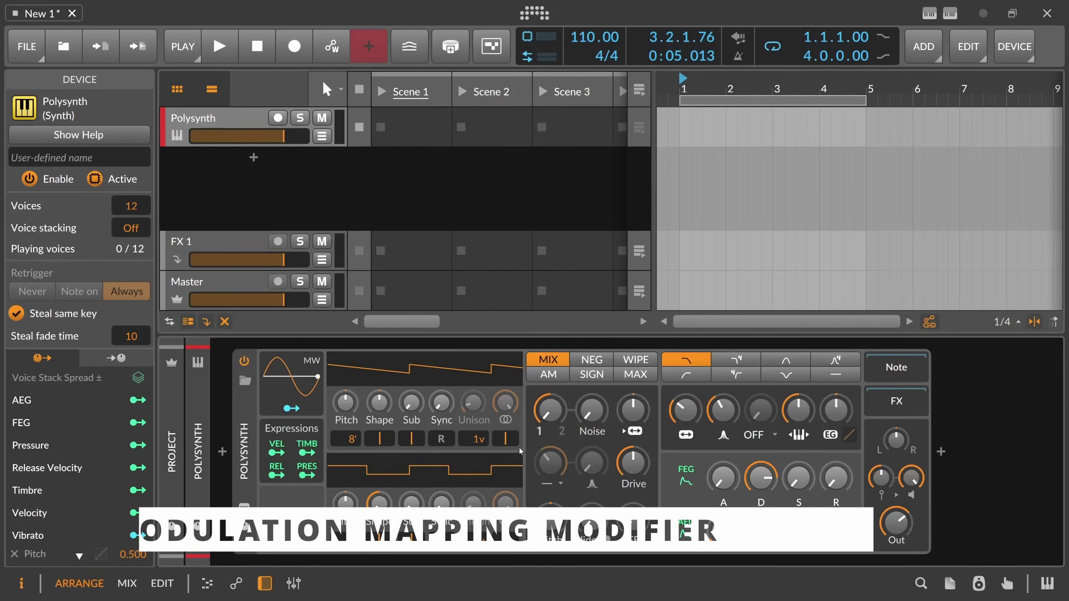
Modulate the Polysynth's filter frequency from the velocity expression by about 68, with the base frequency at about 400 Hz.
{"action": "left_click", "coordinate": [278, 452]}
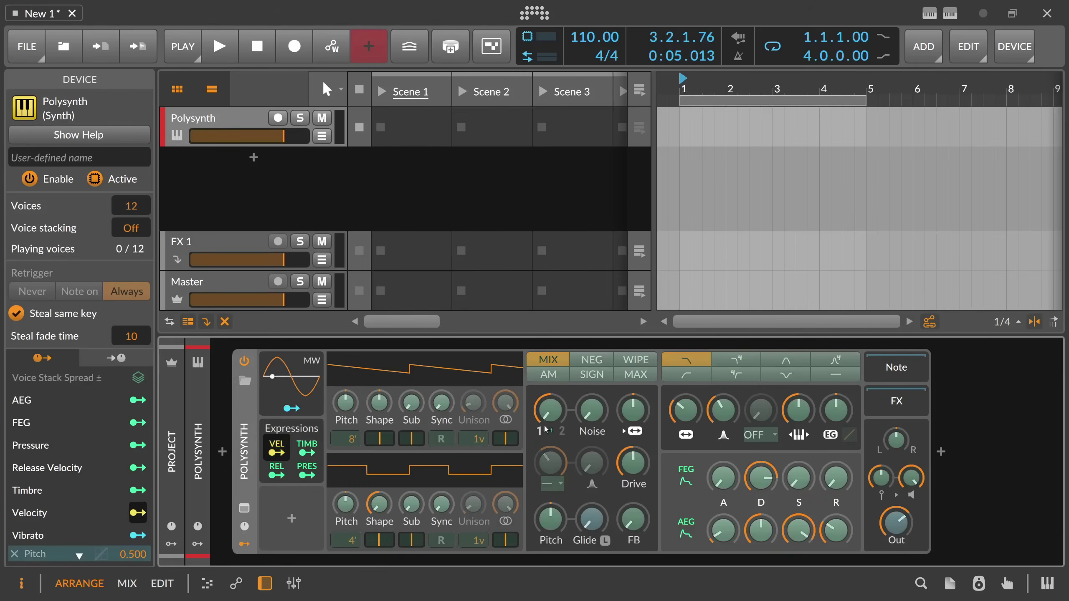
{"action": "left_click_drag", "start_coordinate": [686, 410], "coordinate": [685, 381]}
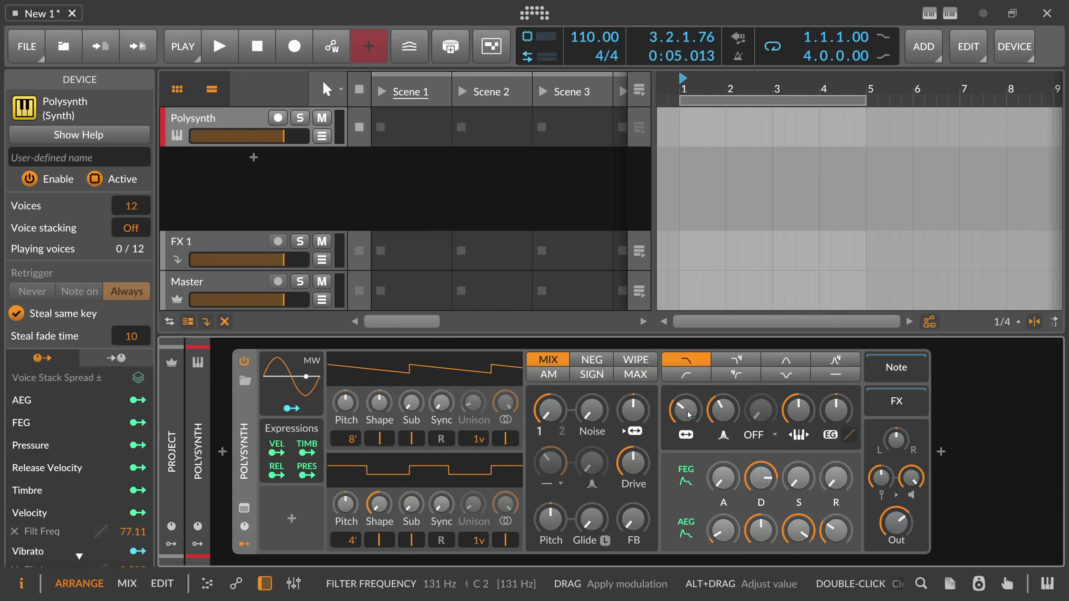
{"action": "mouse_move", "coordinate": [689, 414]}
{"action": "left_mouse_down"}
{"action": "mouse_move", "coordinate": [689, 394]}
{"action": "mouse_move", "coordinate": [688, 413]}
{"action": "left_mouse_up"}
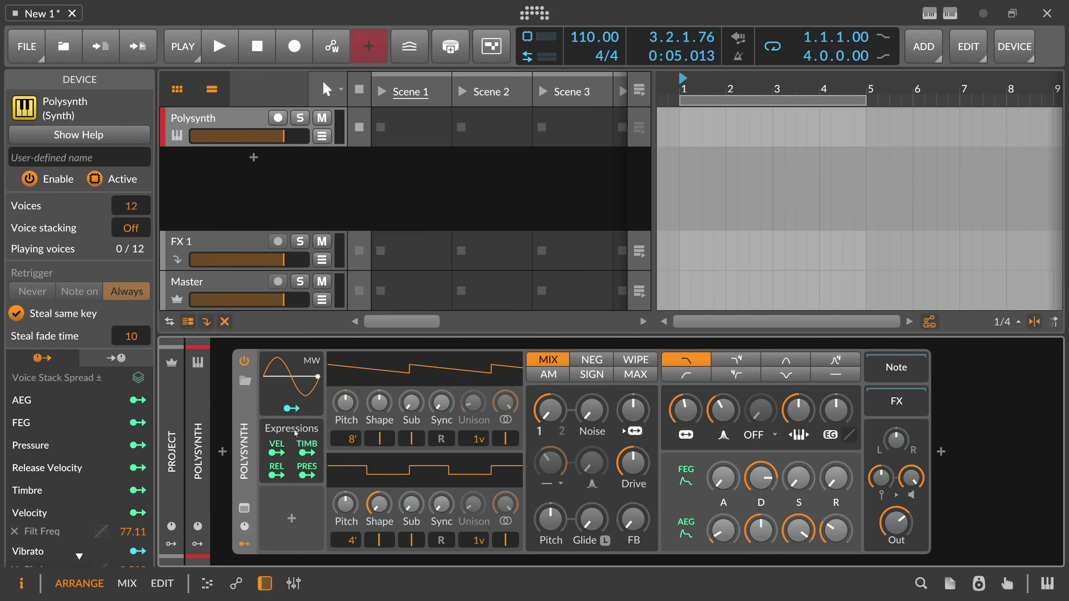
{"action": "left_click_drag", "start_coordinate": [690, 440], "coordinate": [689, 410]}
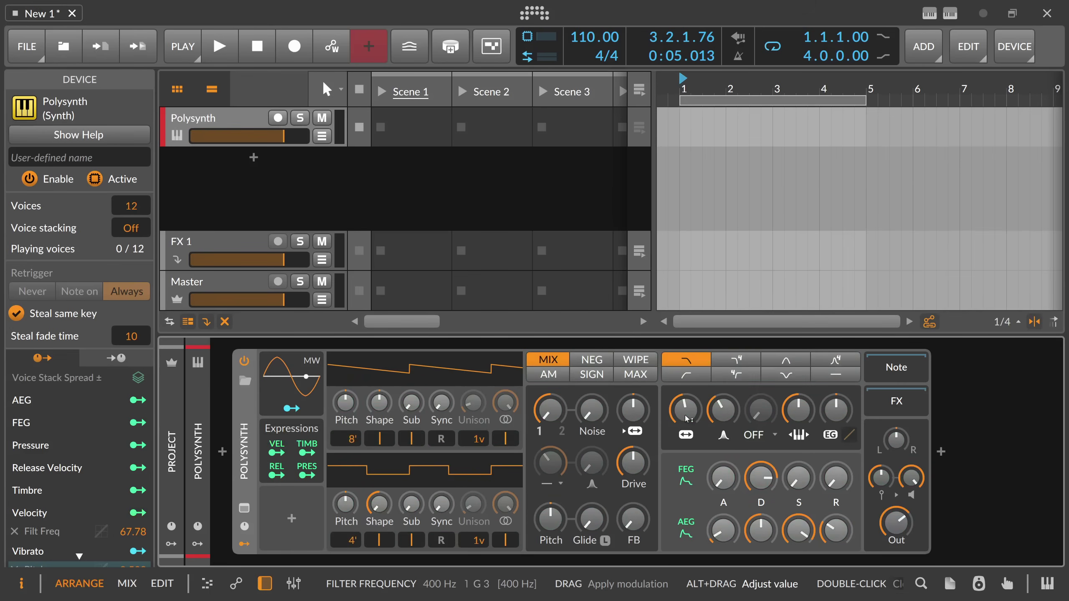
{"action": "mouse_move", "coordinate": [687, 419]}
{"action": "left_mouse_down"}
{"action": "mouse_move", "coordinate": [687, 436]}
{"action": "mouse_move", "coordinate": [687, 412]}
{"action": "left_mouse_up"}
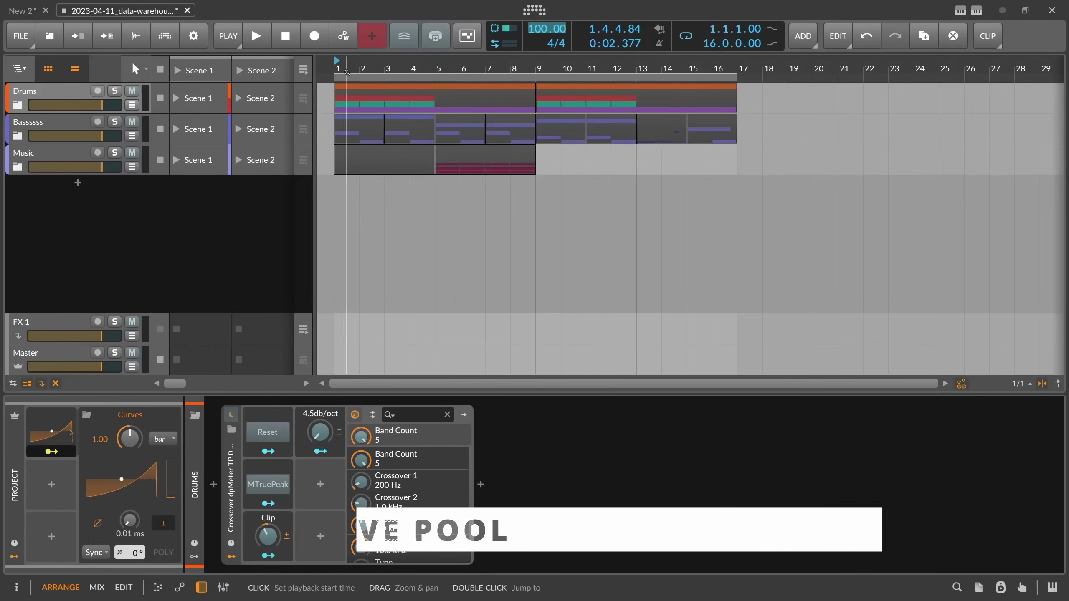
Play the data-warehouse project briefly, stop it, and adjust the project-level Curves modulation of the tempo to about 20.
{"action": "key", "text": "space"}
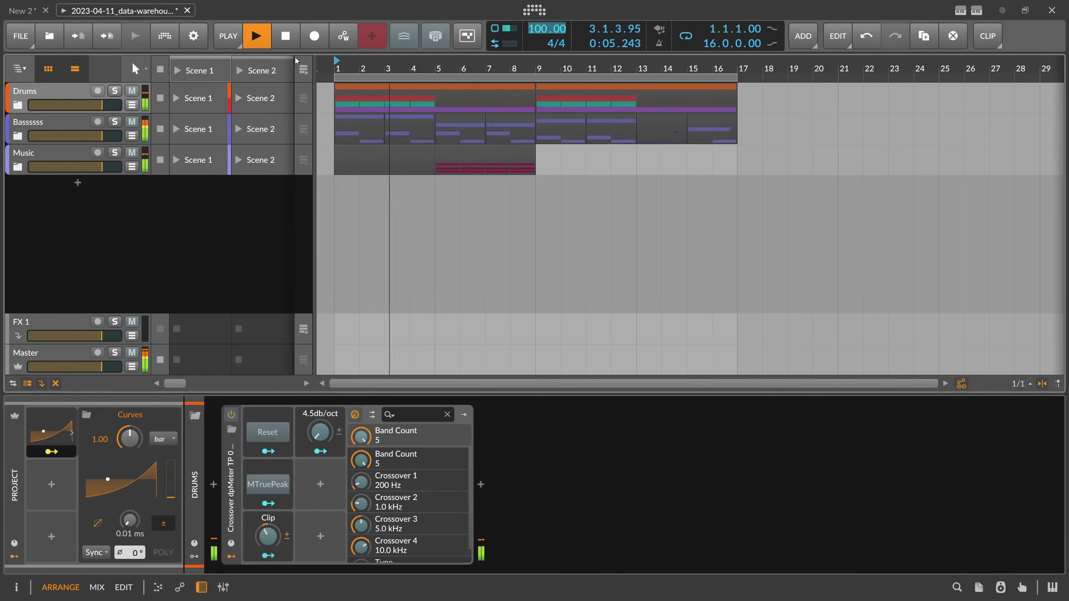
{"action": "left_click", "coordinate": [286, 37]}
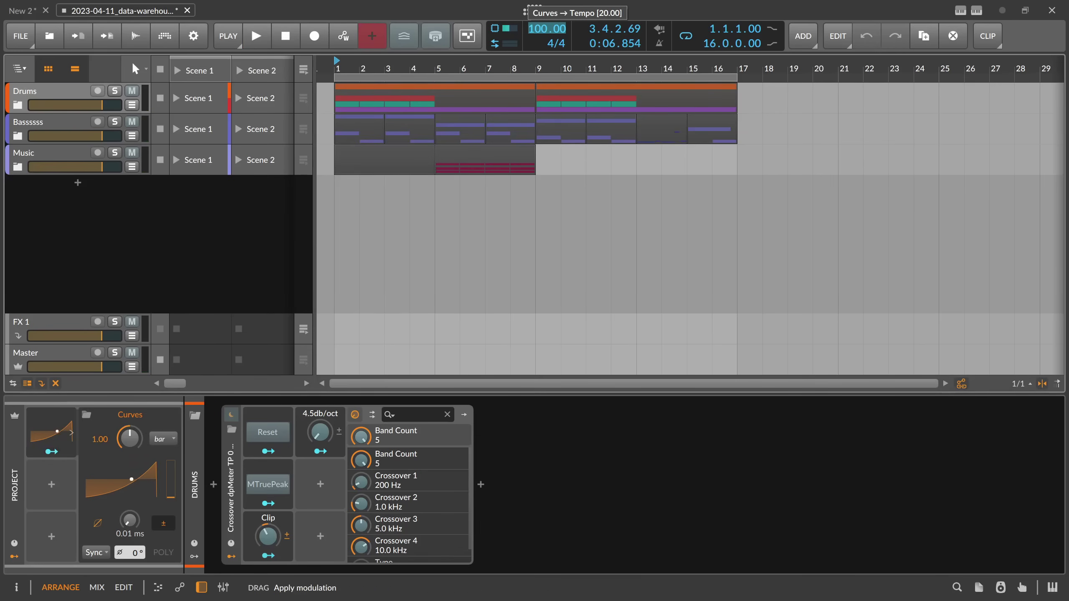
{"action": "left_click_drag", "start_coordinate": [547, 30], "coordinate": [547, 28]}
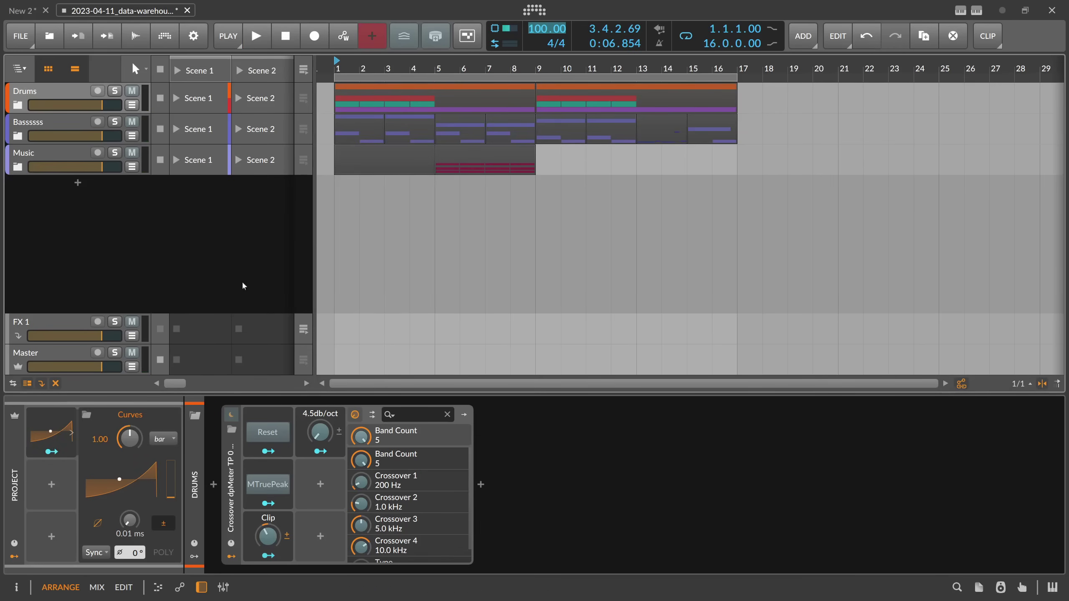
Open the Curves modulator's Legal Groove shape for editing and raise the modulator's depth slider to full during a short playback.
{"action": "left_click", "coordinate": [130, 475]}
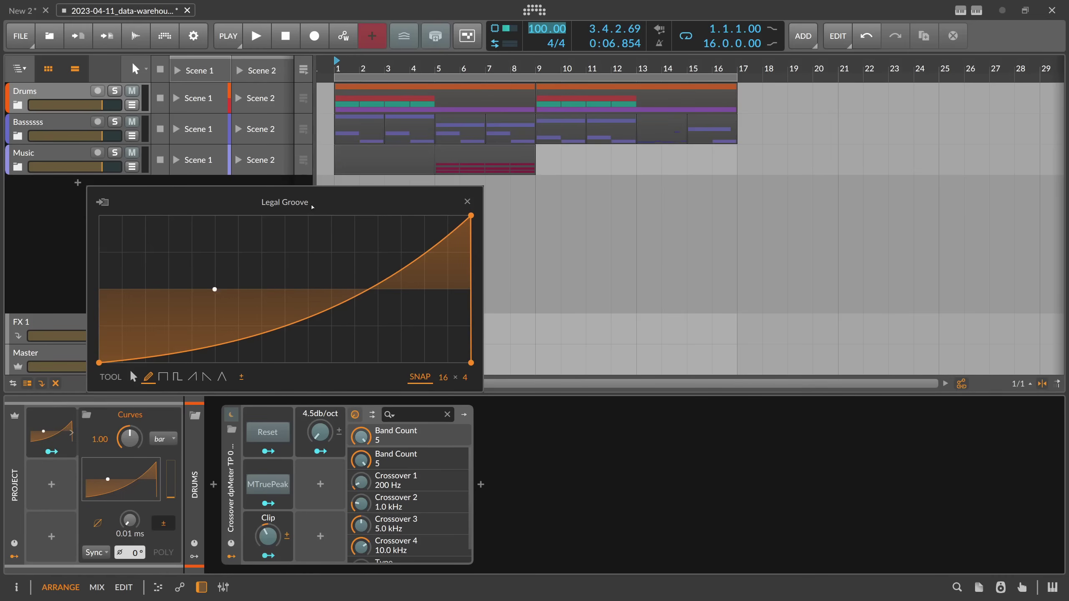
{"action": "left_click_drag", "start_coordinate": [313, 205], "coordinate": [302, 216]}
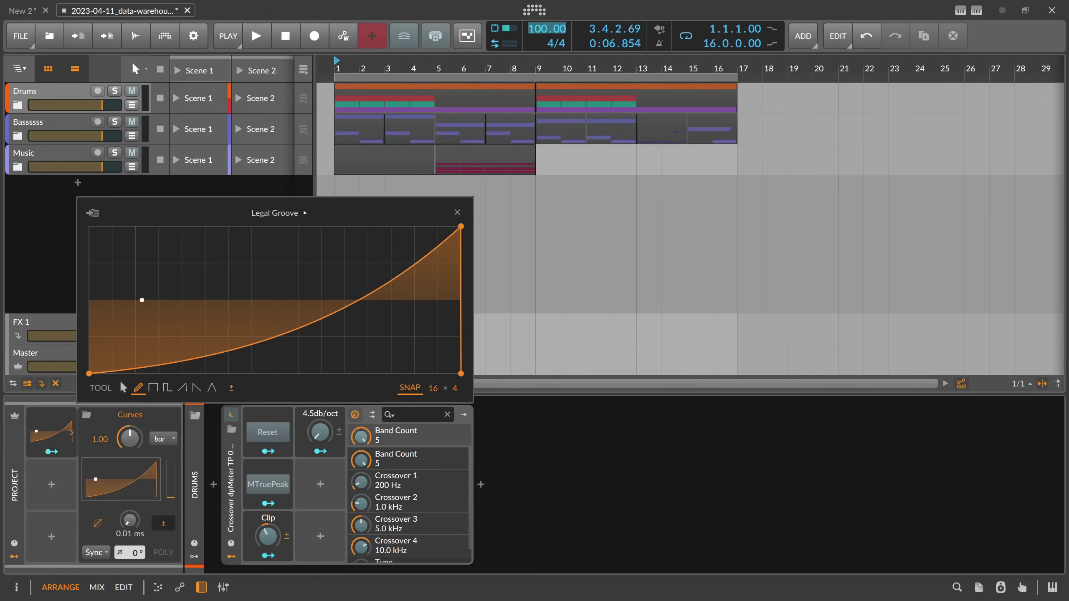
{"action": "left_click", "coordinate": [257, 43]}
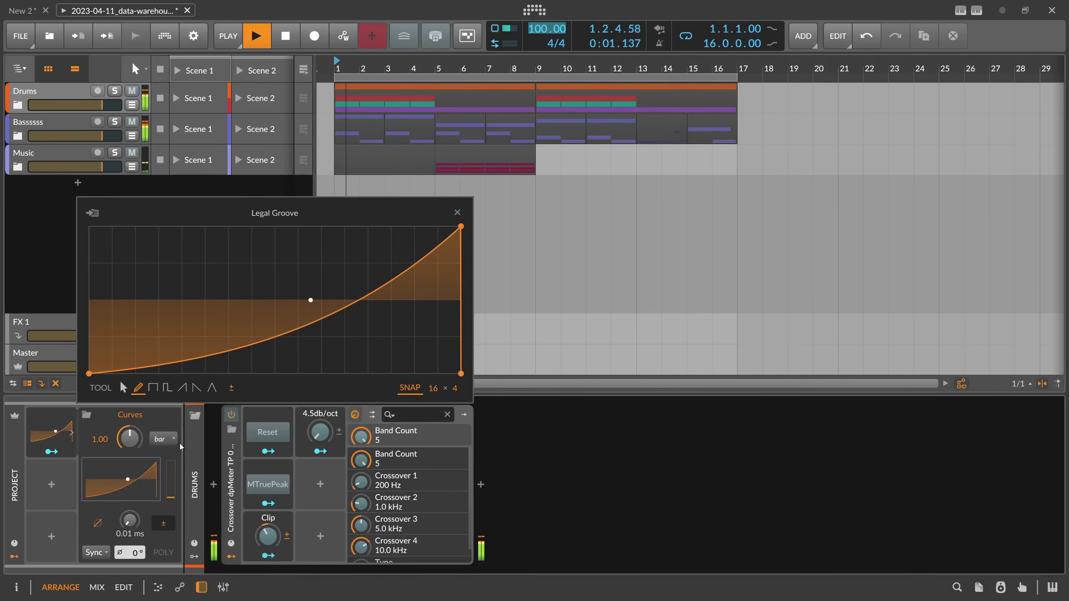
{"action": "left_click_drag", "start_coordinate": [171, 497], "coordinate": [171, 462]}
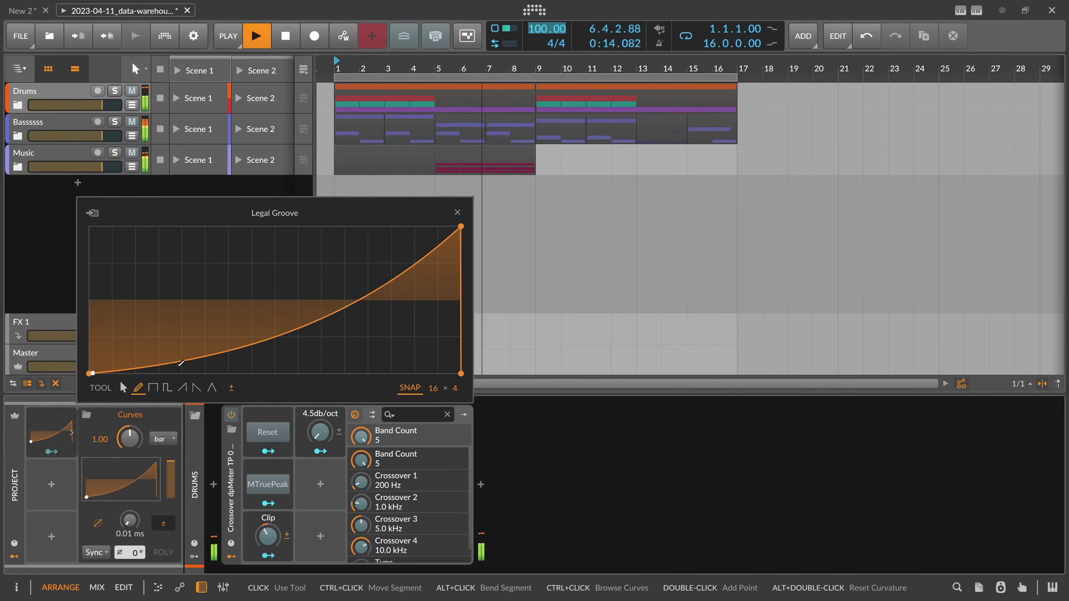
{"action": "key", "text": "space"}
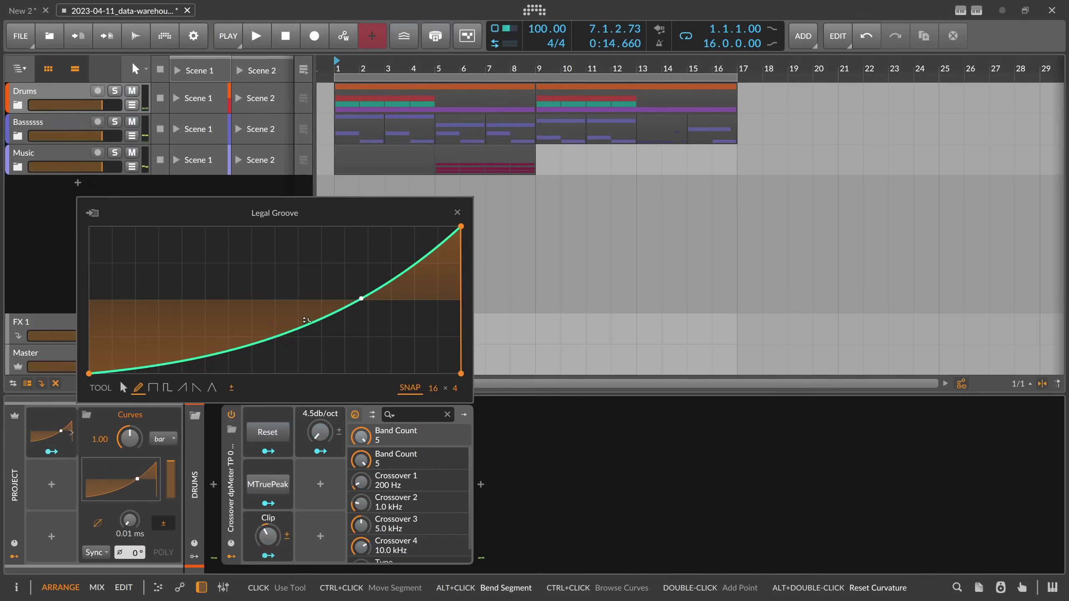
Bend the Legal Groove curve upward so it rises quickly and levels off, and lower the modulator's depth slider to about half.
{"action": "left_click_drag", "start_coordinate": [289, 300], "coordinate": [247, 262]}
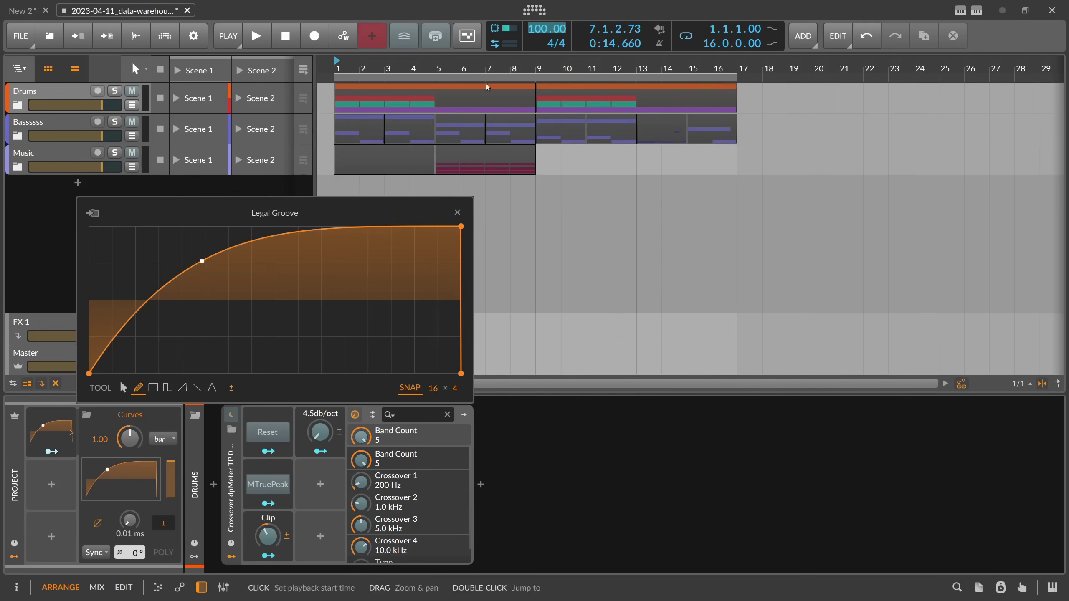
{"action": "left_click_drag", "start_coordinate": [173, 467], "coordinate": [173, 483]}
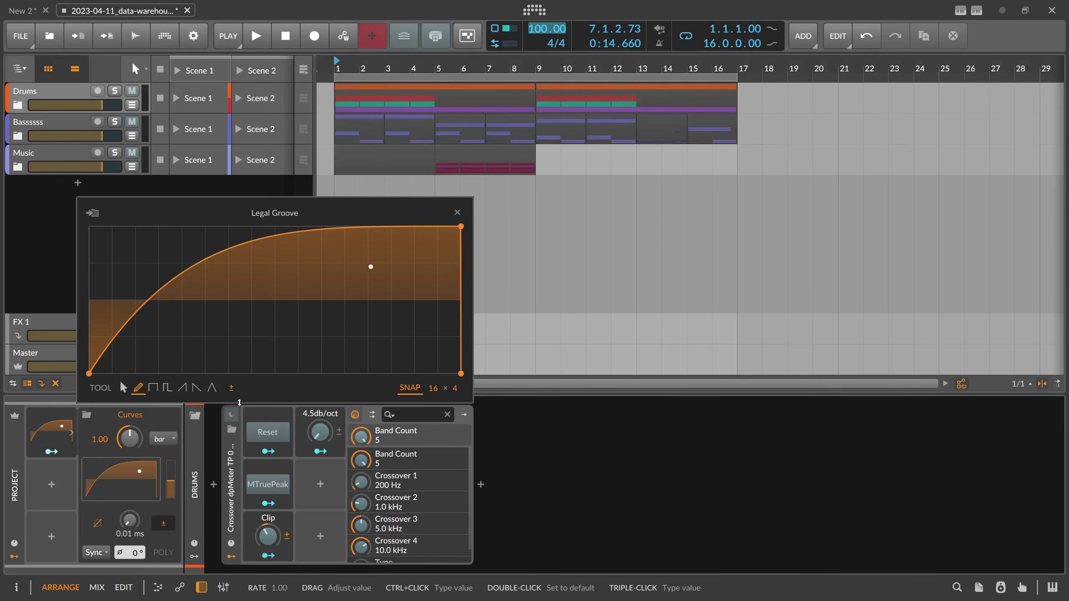
{"action": "left_click", "coordinate": [51, 452]}
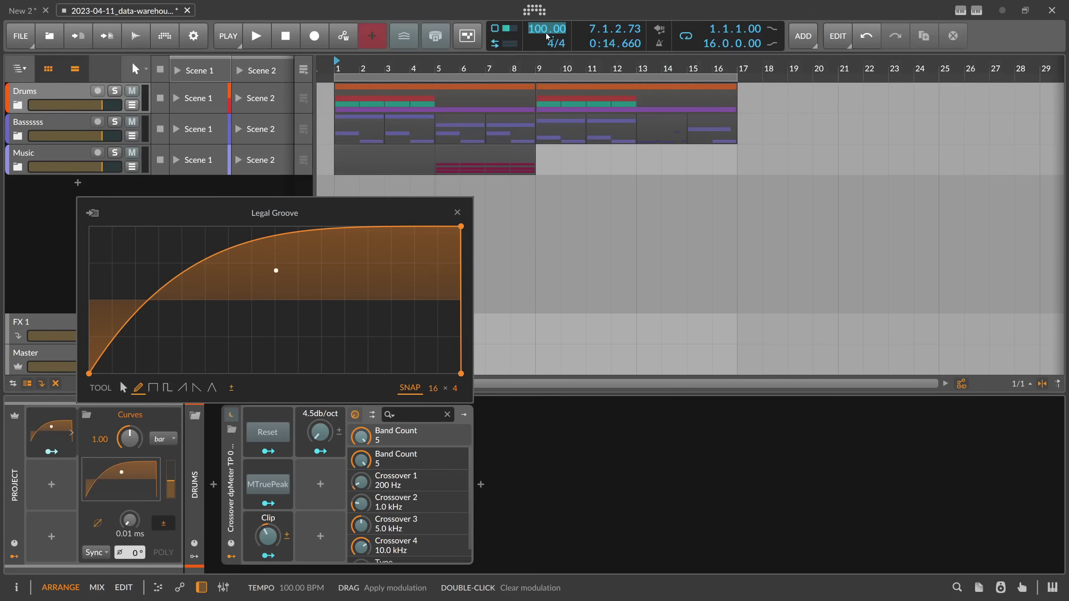
{"action": "key", "text": "Escape"}
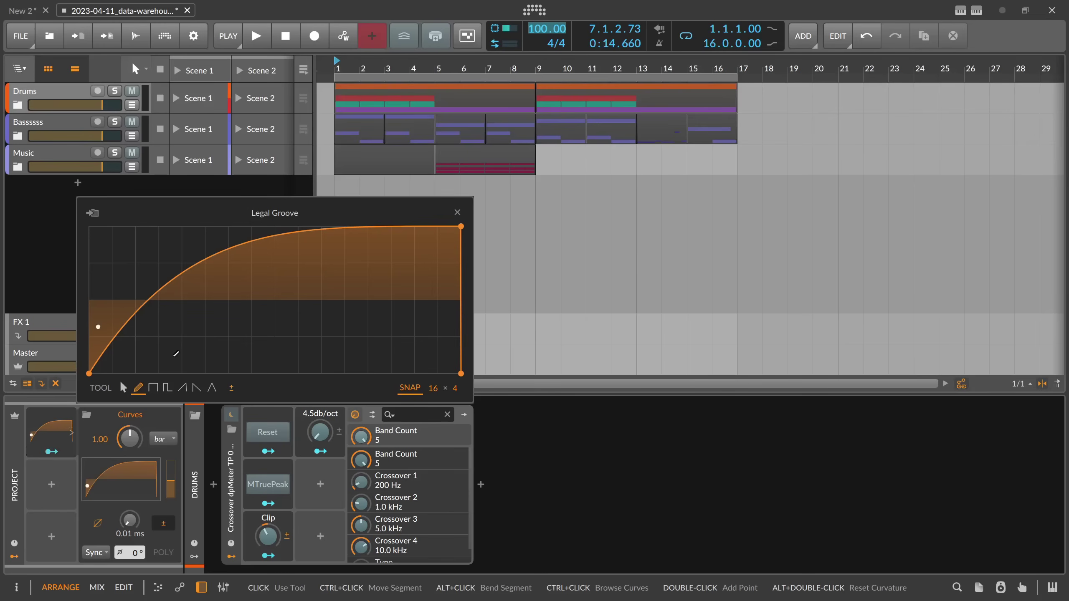
Redraw the curve with the step tool, with the first seven of 16 grid steps at minimum and the rest at maximum.
{"action": "left_click", "coordinate": [153, 388]}
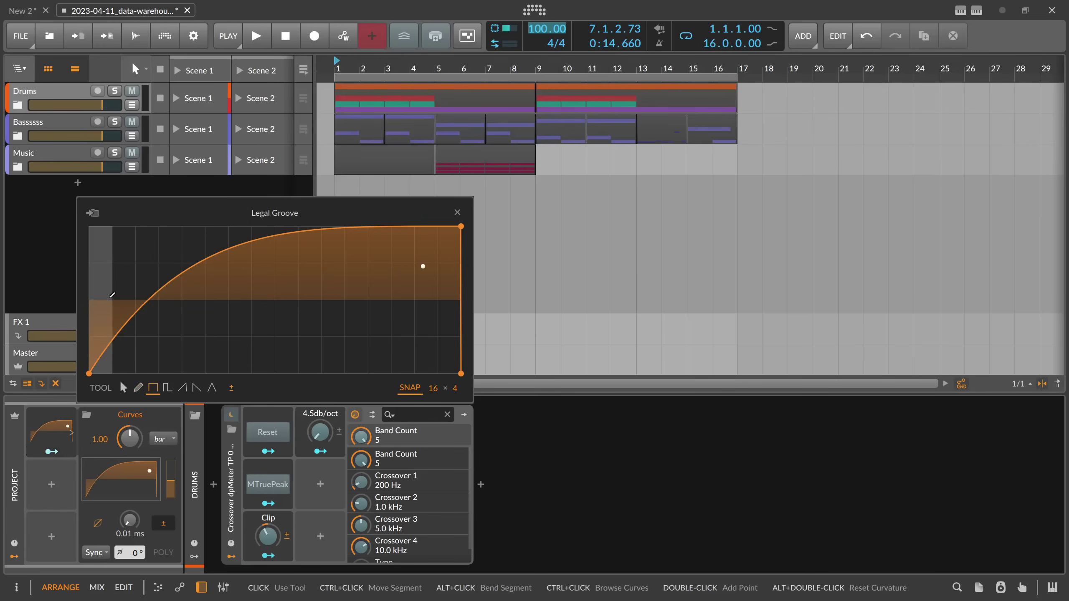
{"action": "mouse_move", "coordinate": [103, 304]}
{"action": "left_mouse_down"}
{"action": "mouse_move", "coordinate": [170, 374]}
{"action": "mouse_move", "coordinate": [239, 374]}
{"action": "mouse_move", "coordinate": [240, 242]}
{"action": "mouse_move", "coordinate": [309, 230]}
{"action": "mouse_move", "coordinate": [159, 337]}
{"action": "mouse_move", "coordinate": [139, 370]}
{"action": "mouse_move", "coordinate": [95, 374]}
{"action": "left_mouse_up"}
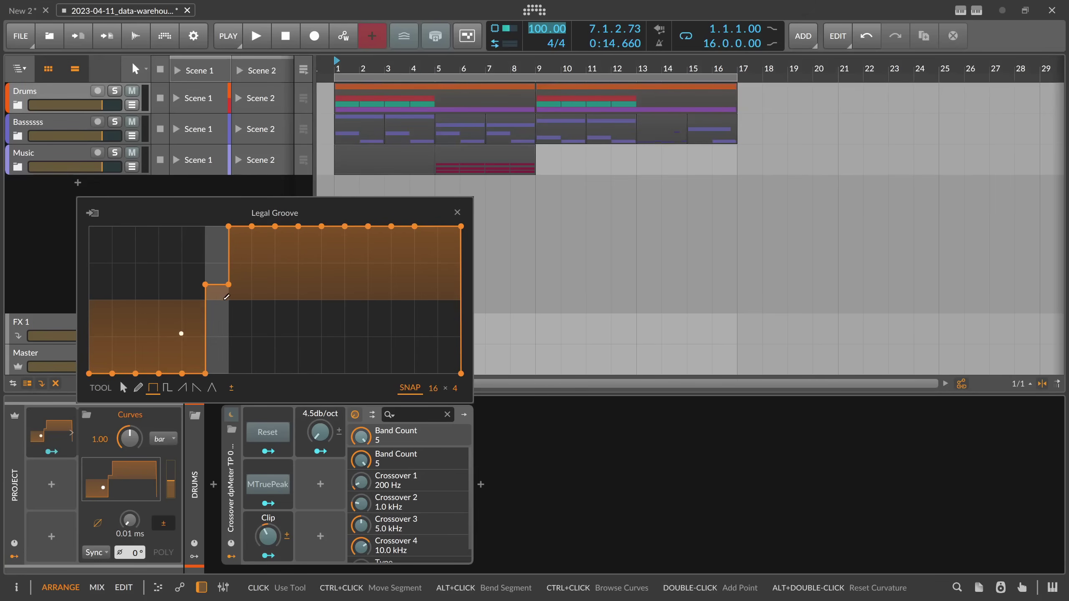
{"action": "mouse_move", "coordinate": [226, 296]}
{"action": "left_mouse_down"}
{"action": "mouse_move", "coordinate": [282, 296]}
{"action": "mouse_move", "coordinate": [228, 324]}
{"action": "mouse_move", "coordinate": [220, 378]}
{"action": "left_mouse_up"}
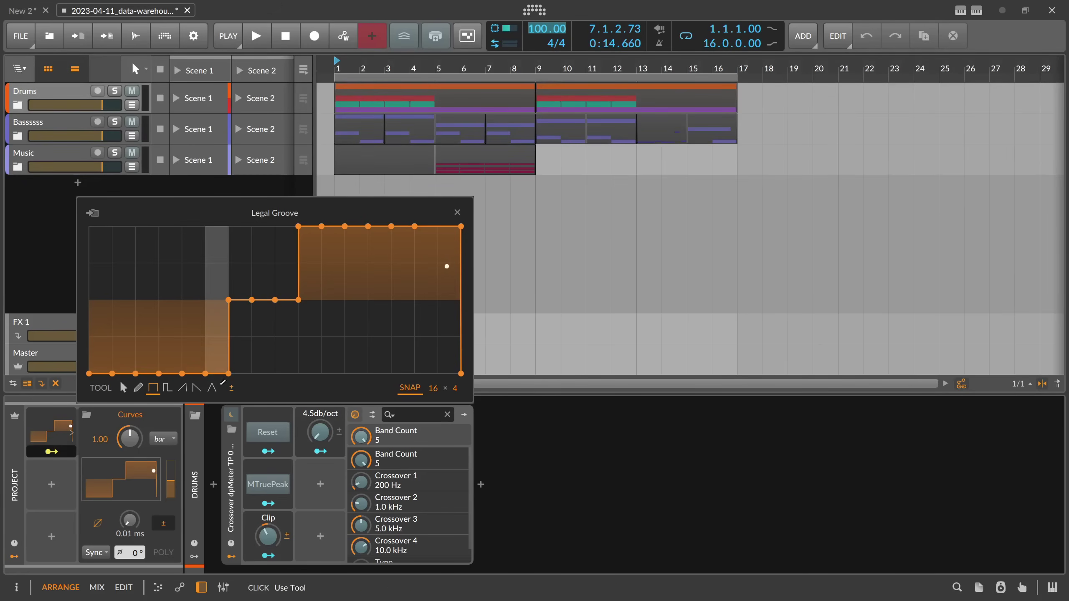
{"action": "left_click_drag", "start_coordinate": [240, 298], "coordinate": [242, 377]}
{"action": "mouse_move", "coordinate": [264, 297]}
{"action": "left_mouse_down"}
{"action": "mouse_move", "coordinate": [266, 221]}
{"action": "mouse_move", "coordinate": [288, 222]}
{"action": "left_mouse_up"}
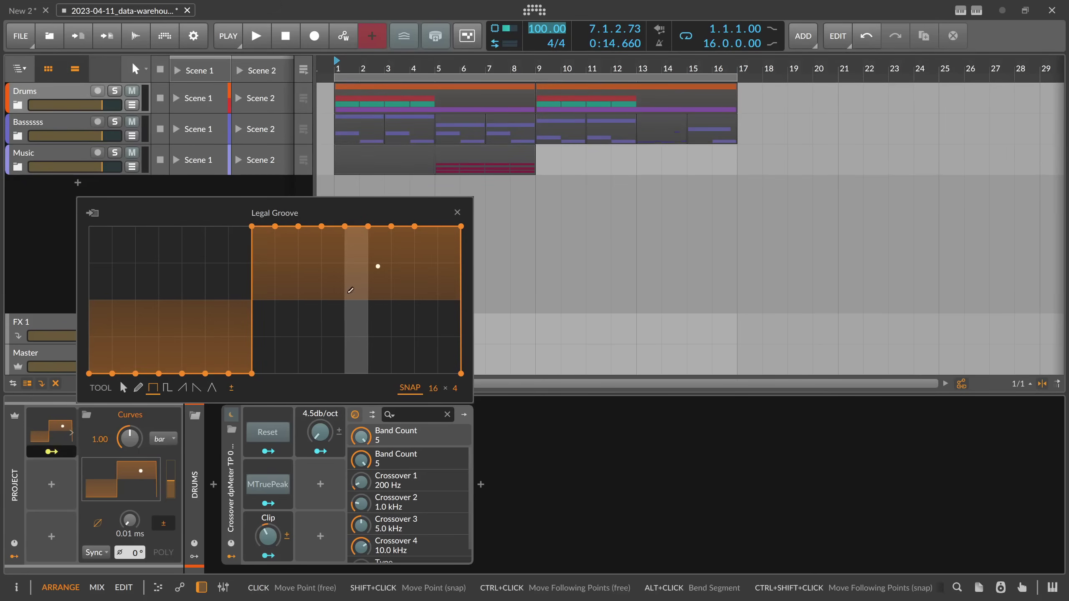
Play the project and increase the Curves modulation of the tempo to about 49.
{"action": "key", "text": "space"}
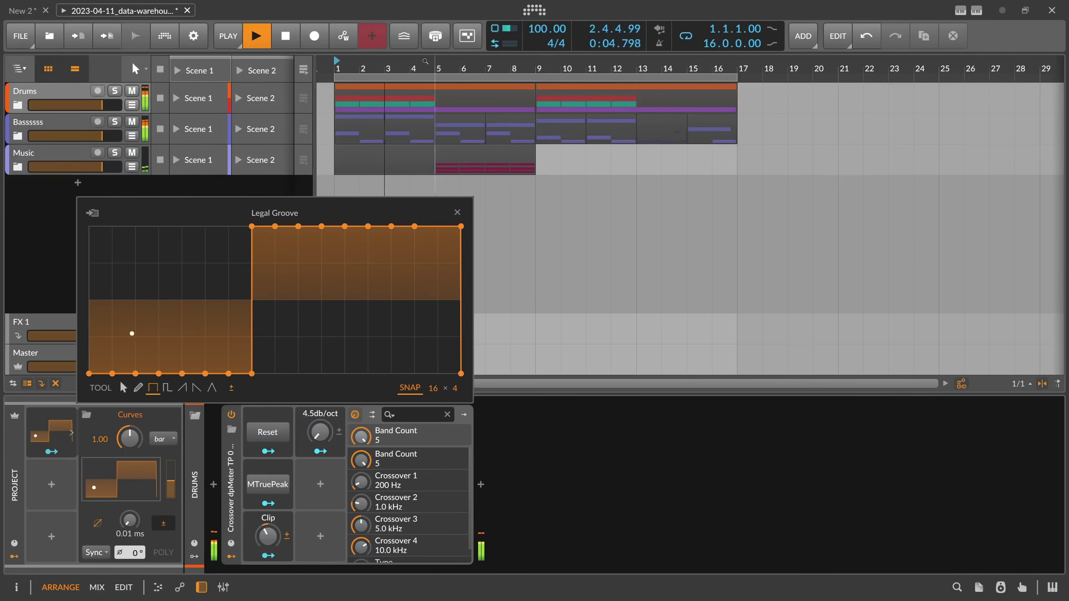
{"action": "left_click", "coordinate": [51, 452]}
{"action": "left_click_drag", "start_coordinate": [547, 30], "coordinate": [547, 21]}
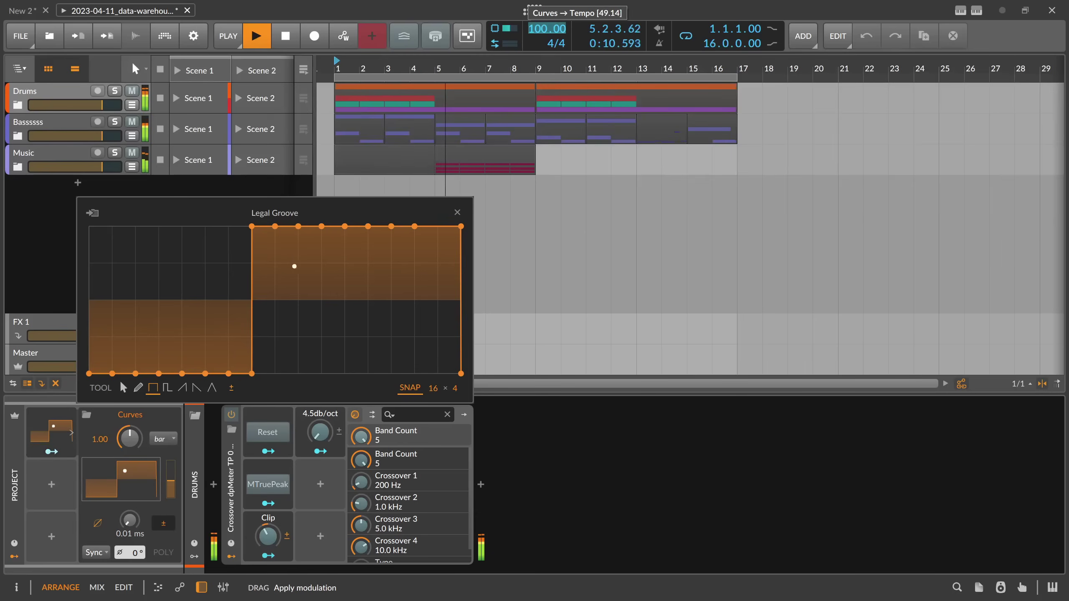
{"action": "left_click_drag", "start_coordinate": [546, 21], "coordinate": [547, 19]}
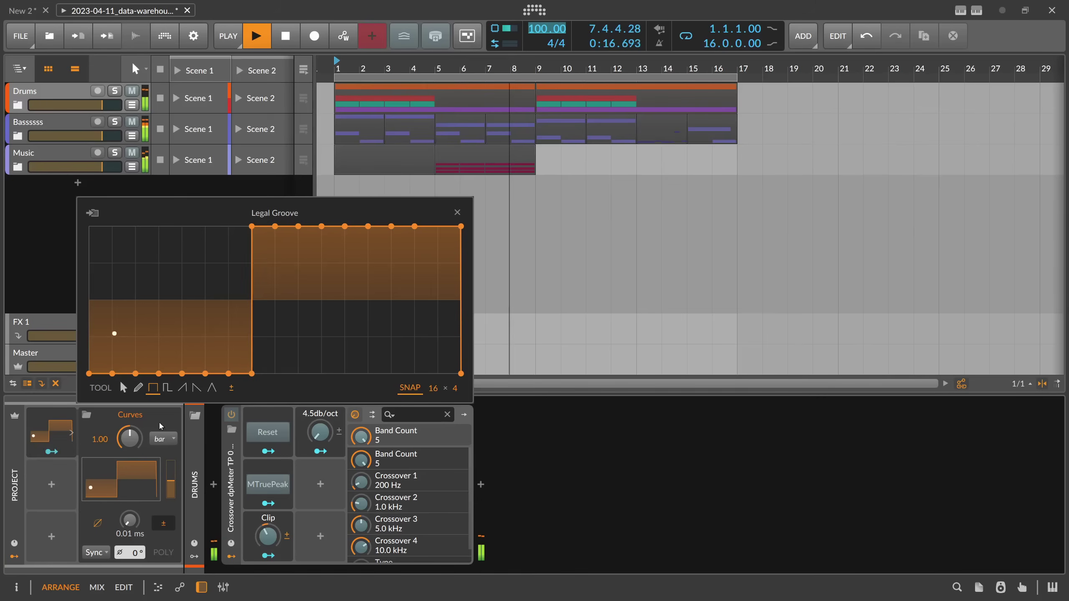
Set the Curves modulator's rate unit to 8th note, listen to the result, and close the curve editor after stopping.
{"action": "left_click", "coordinate": [163, 439]}
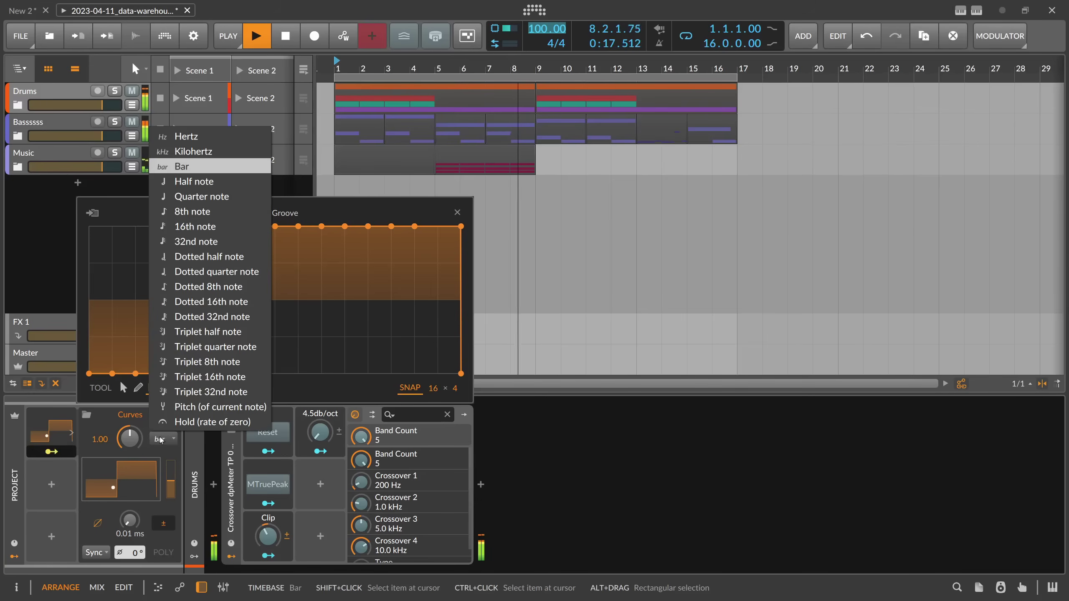
{"action": "left_click", "coordinate": [214, 212]}
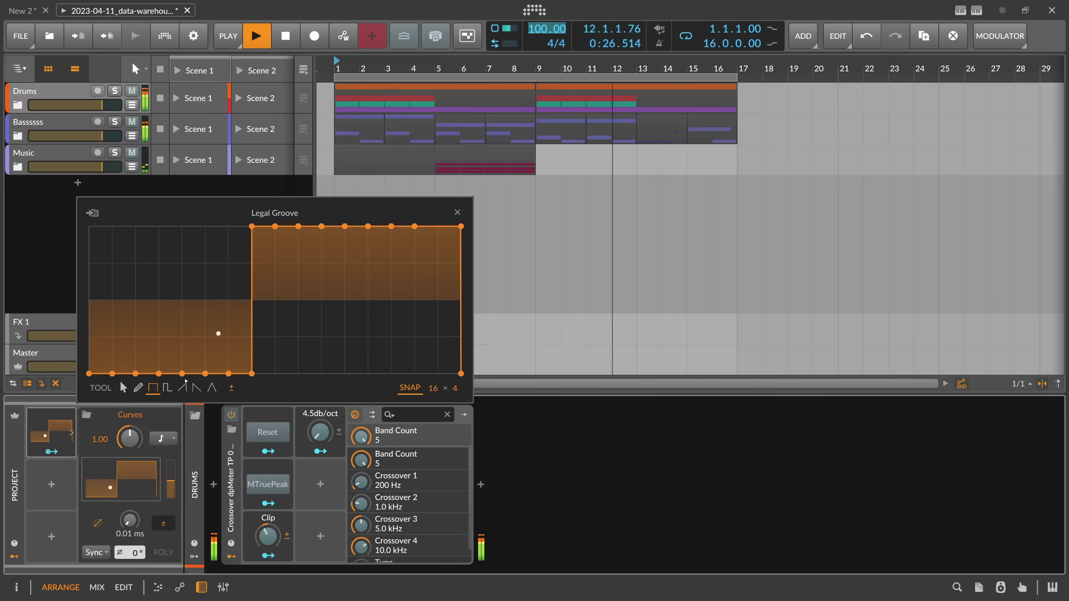
{"action": "key", "text": "space"}
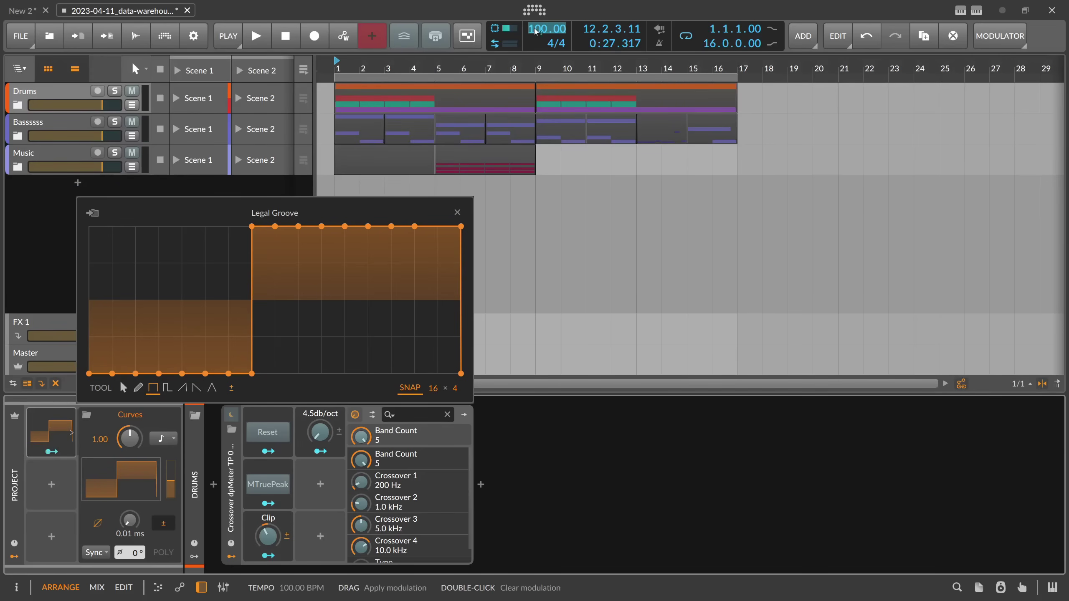
{"action": "left_click", "coordinate": [457, 212]}
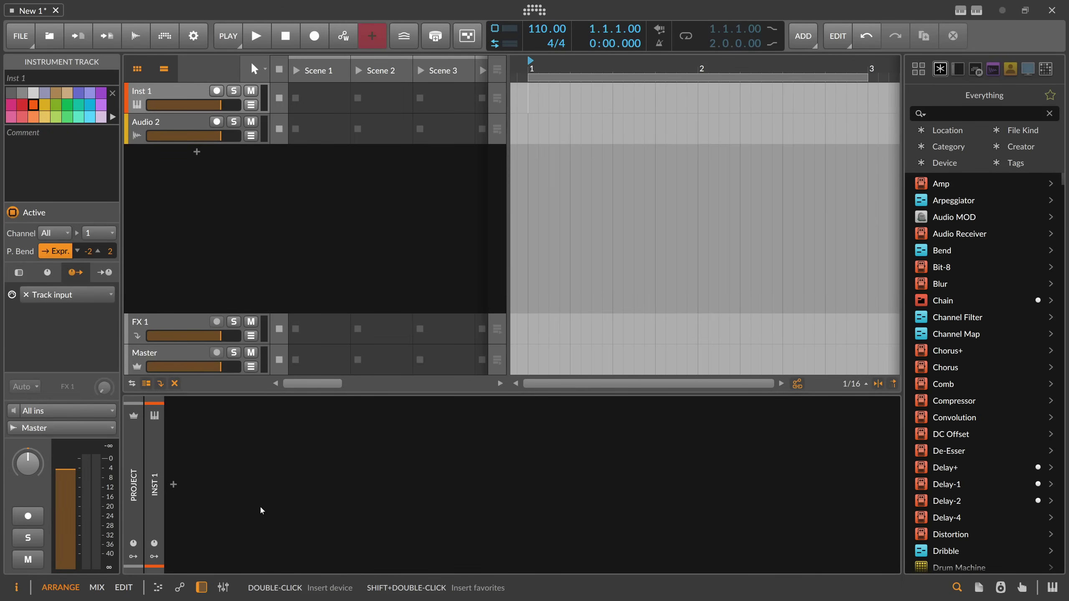
Browse Everything for the empty instrument track, clear the file kind filter, and remember the selected filters for empty instrument tracks.
{"action": "left_click", "coordinate": [174, 485]}
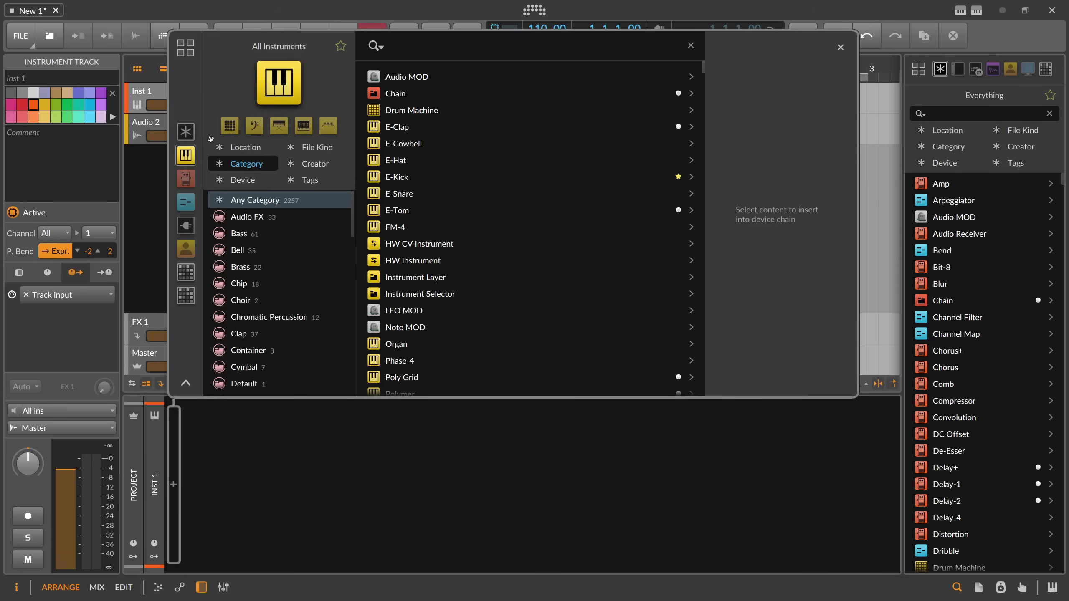
{"action": "left_click", "coordinate": [185, 132]}
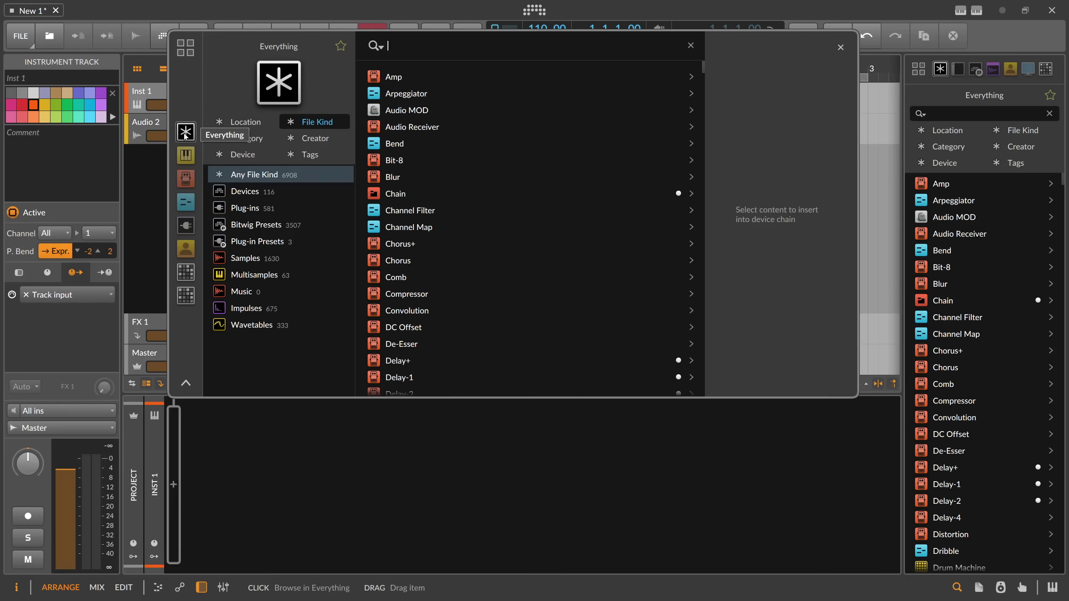
{"action": "left_click", "coordinate": [313, 125]}
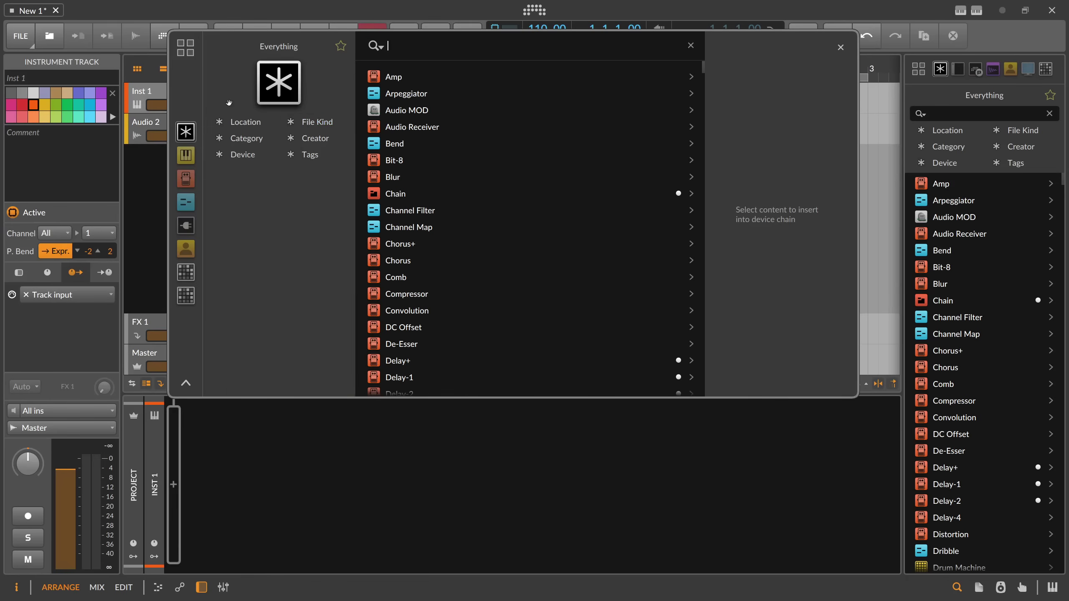
{"action": "right_click", "coordinate": [255, 185]}
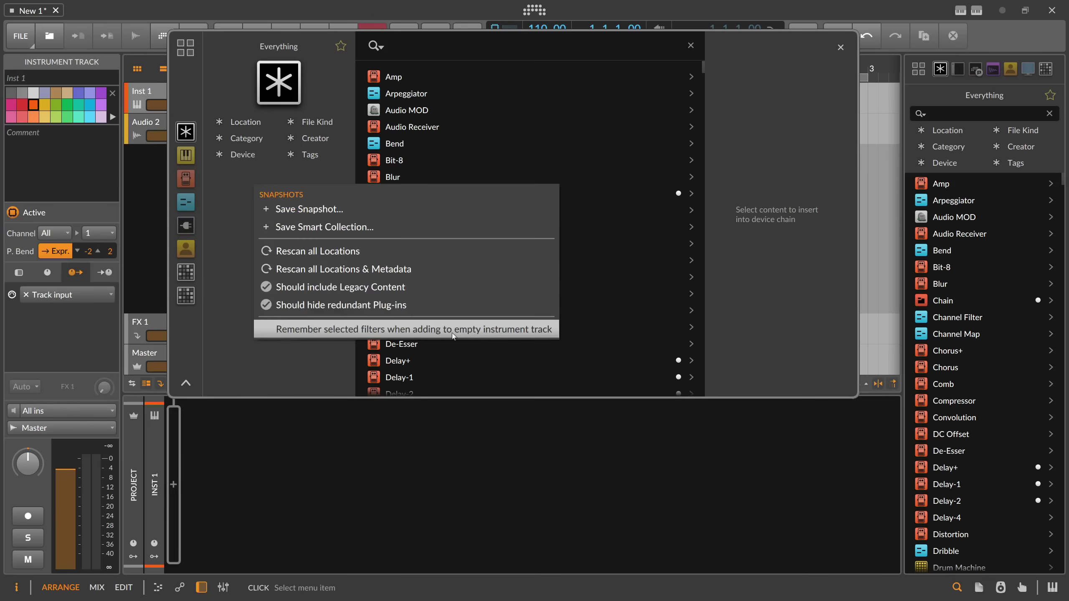
{"action": "left_click", "coordinate": [423, 333]}
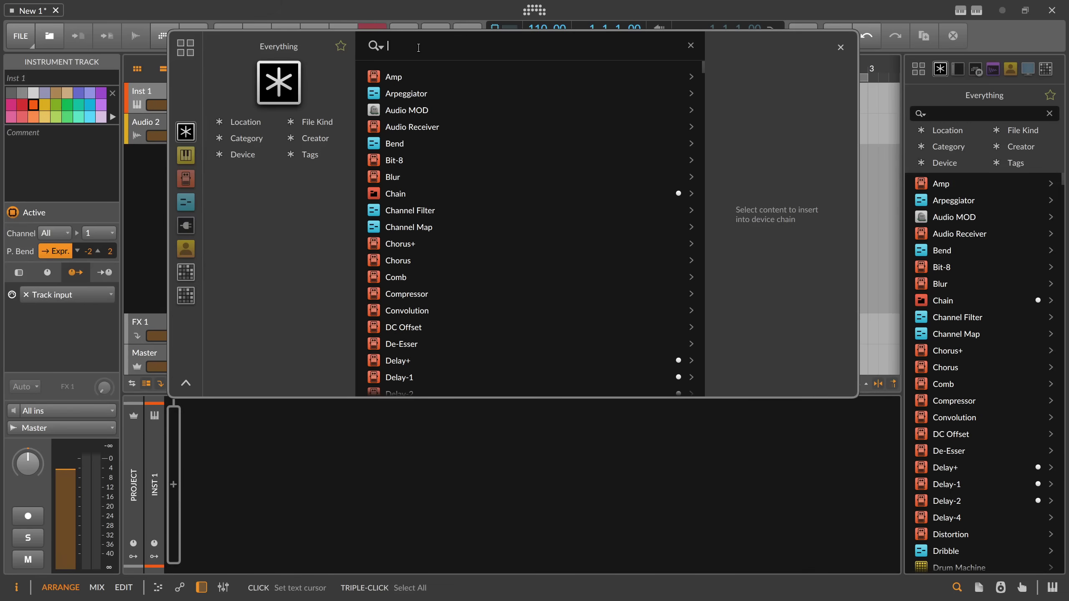
Search the device browser for "poly" and insert Polymer on the empty instrument track.
{"action": "type", "text": "poly"}
{"action": "key", "text": "Down"}
{"action": "key", "text": "Return"}
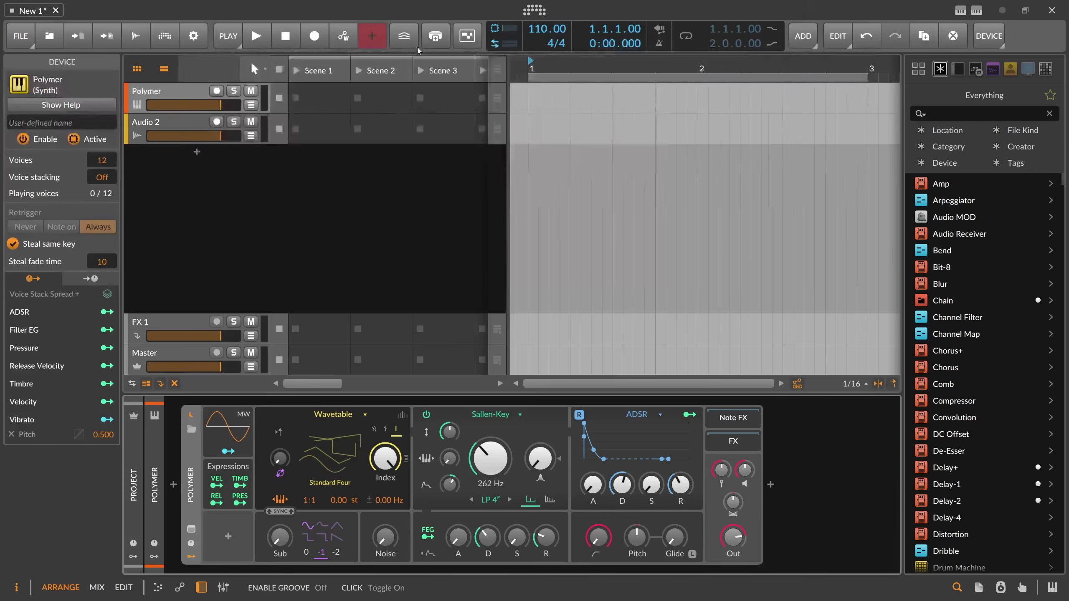
Examine the options for remembering selected filters when inserting Audio FX after Polymer and Note FX before it.
{"action": "left_click", "coordinate": [770, 485]}
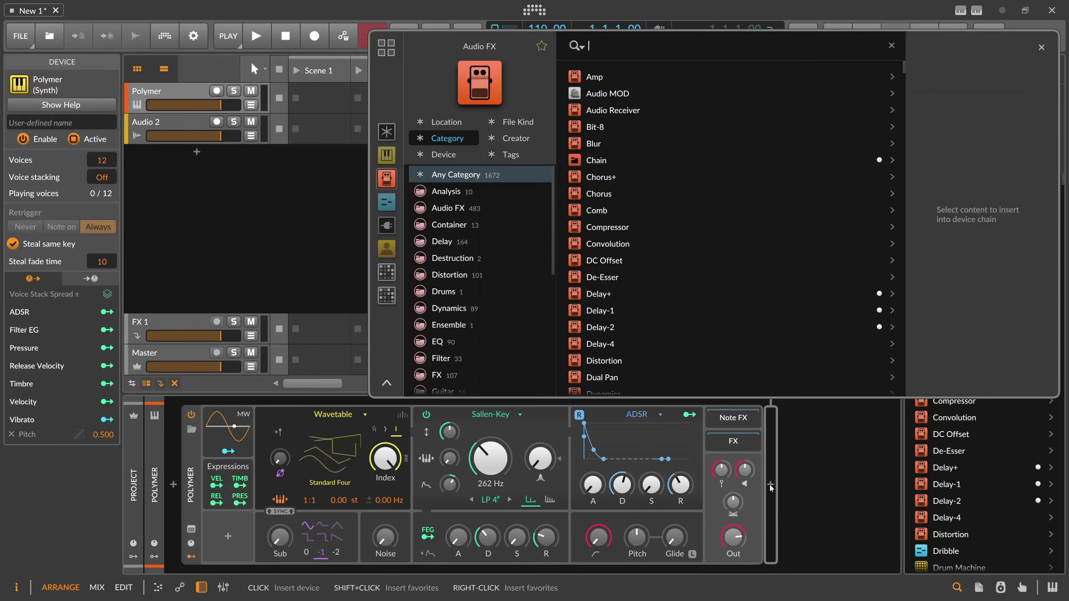
{"action": "right_click", "coordinate": [526, 98]}
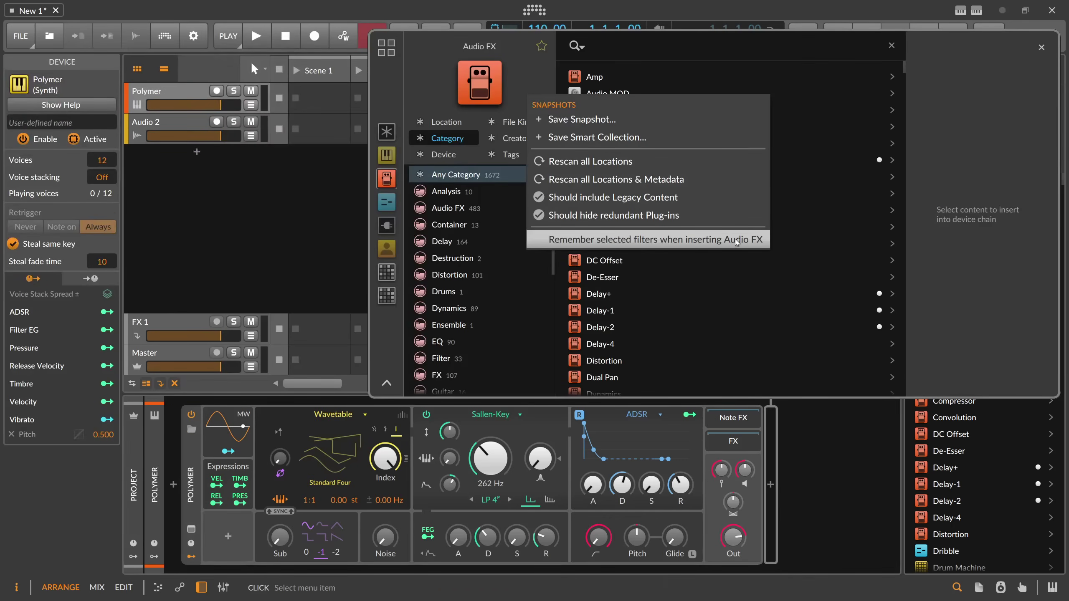
{"action": "left_click", "coordinate": [1048, 53]}
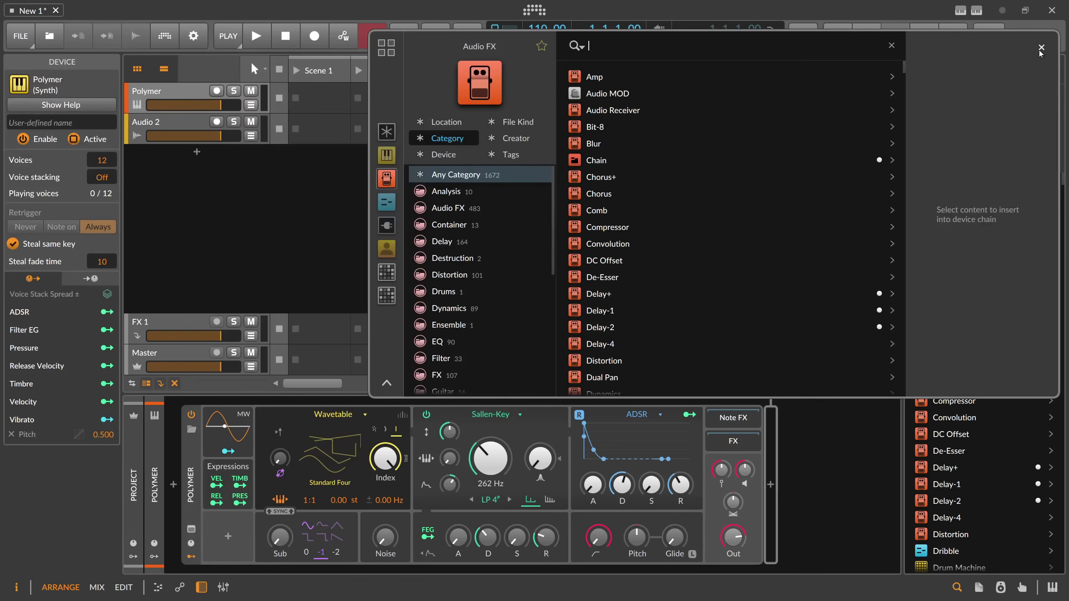
{"action": "left_click", "coordinate": [173, 485]}
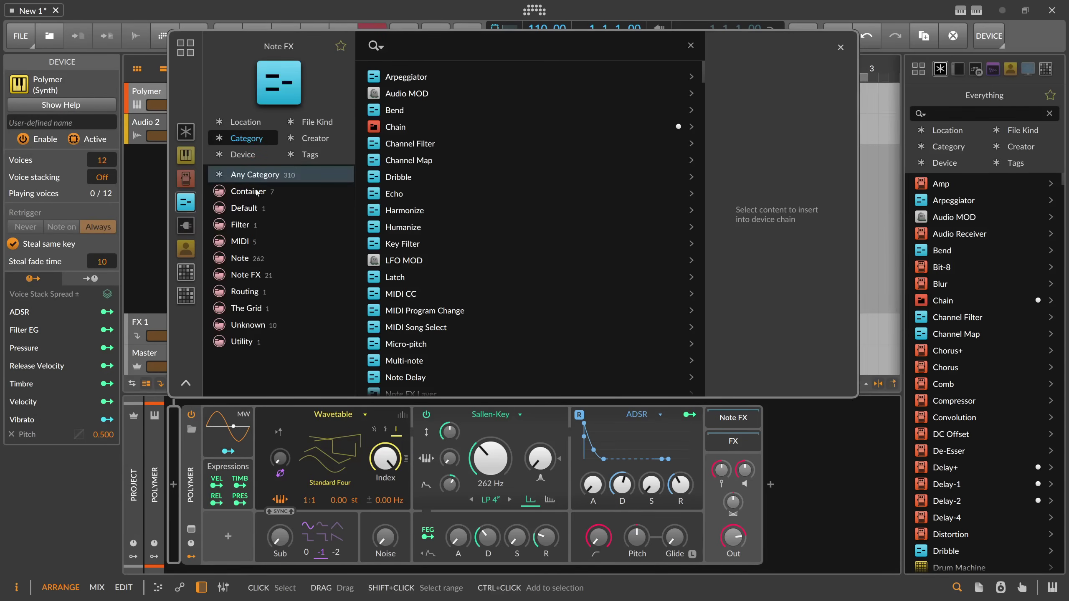
{"action": "right_click", "coordinate": [334, 86]}
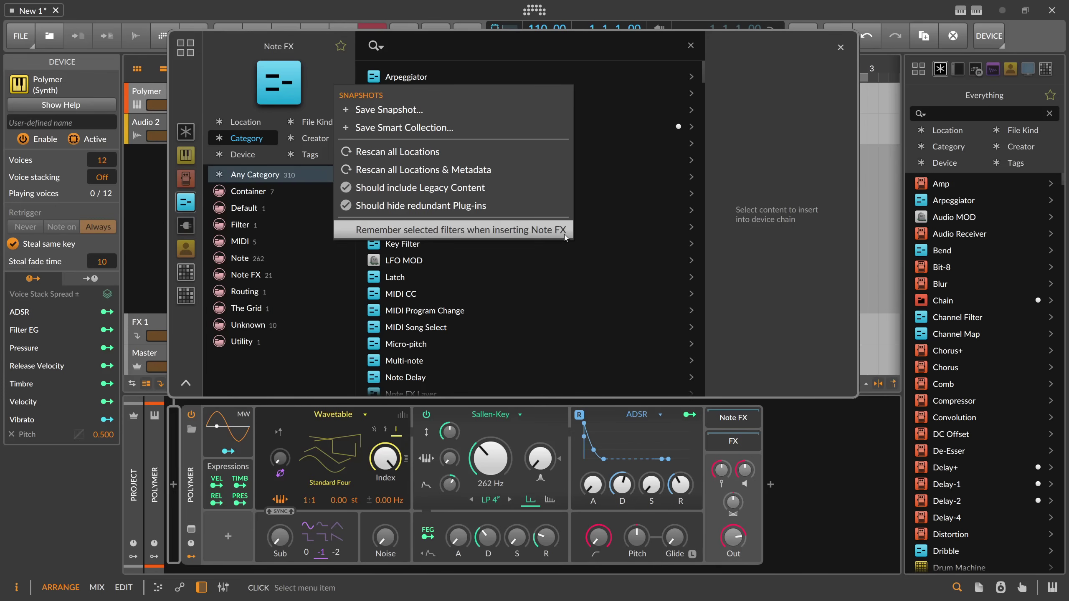
{"action": "left_click", "coordinate": [217, 96]}
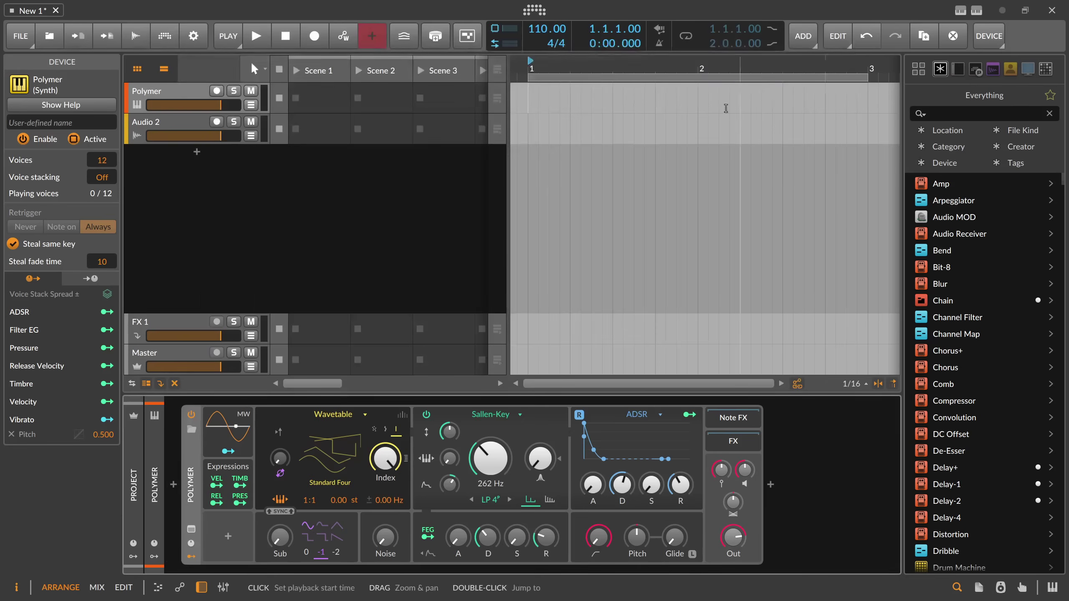
{"action": "left_click", "coordinate": [841, 46]}
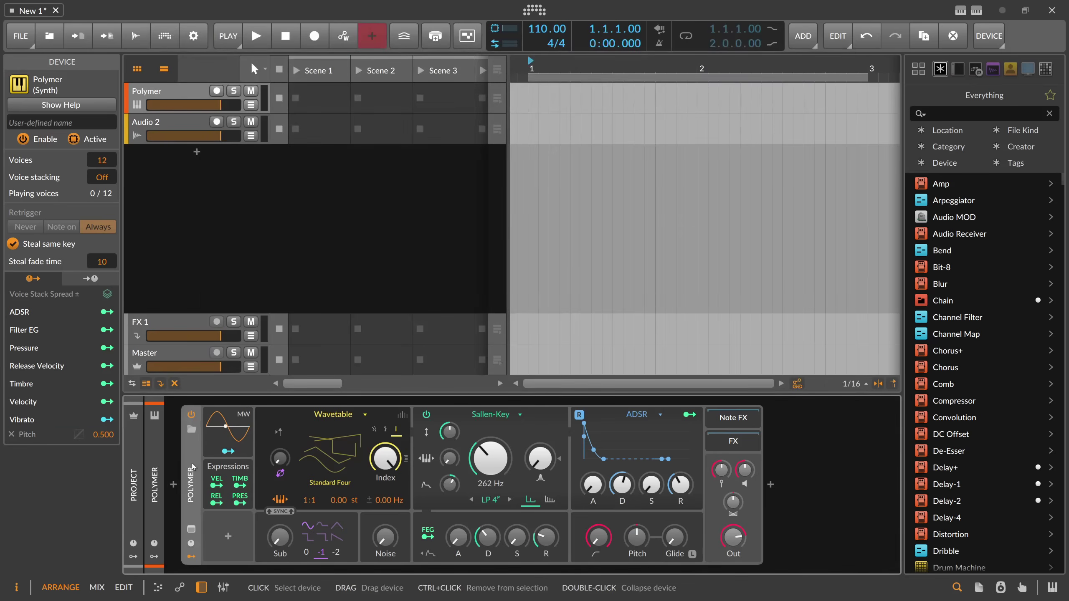
Delete Polymer from the instrument track and preview E-Hat from the device browser in its place.
{"action": "key", "text": "Delete"}
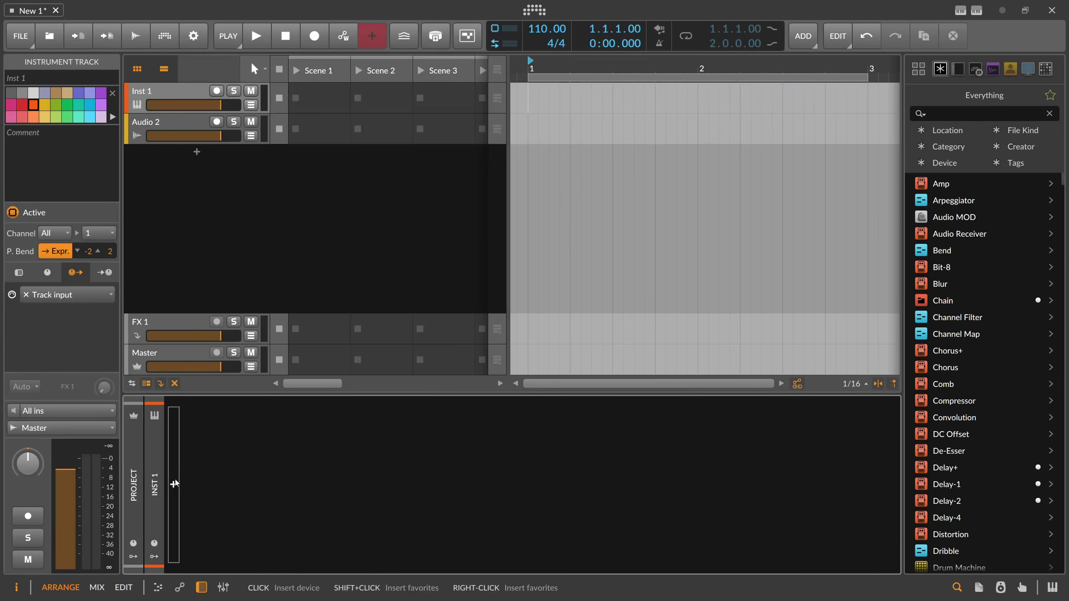
{"action": "left_click", "coordinate": [173, 485]}
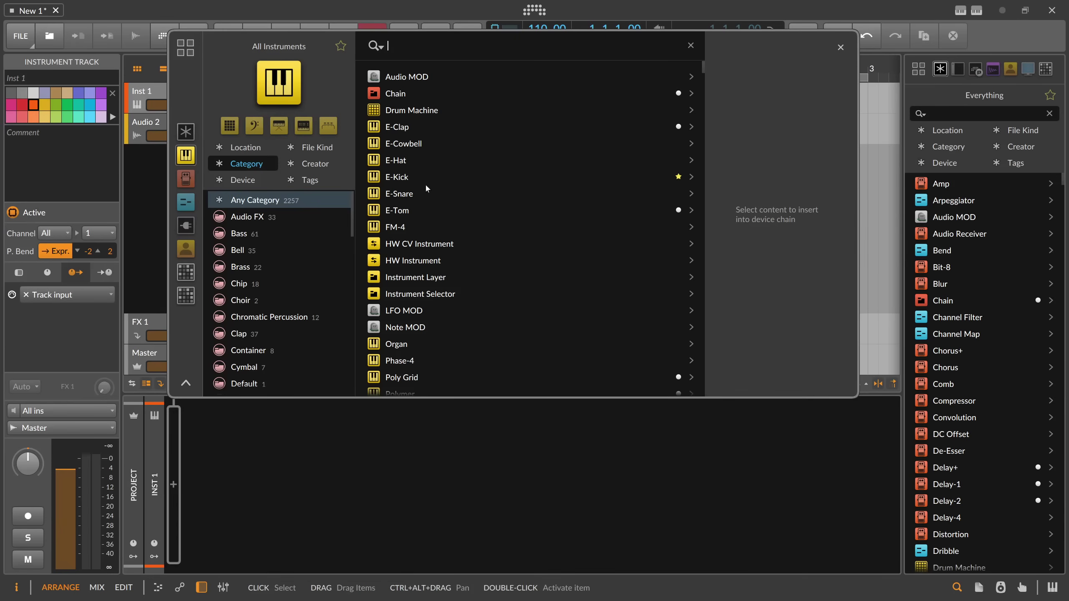
{"action": "left_click", "coordinate": [405, 162]}
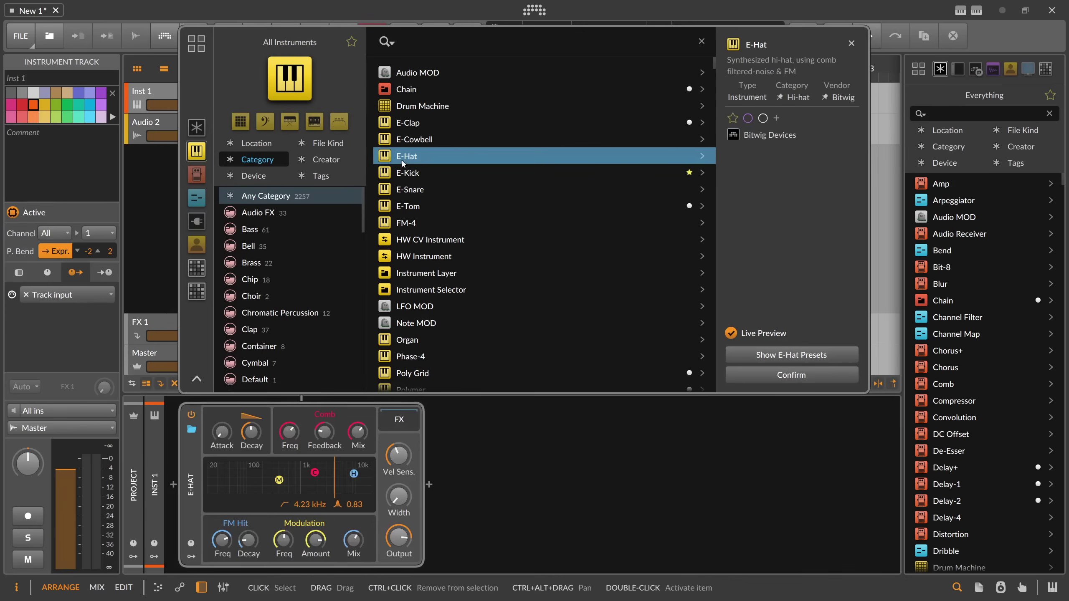
Try adding E-Hat to the Favorites and Most Used collections, and filtering the instruments to favorites only.
{"action": "left_click", "coordinate": [733, 118]}
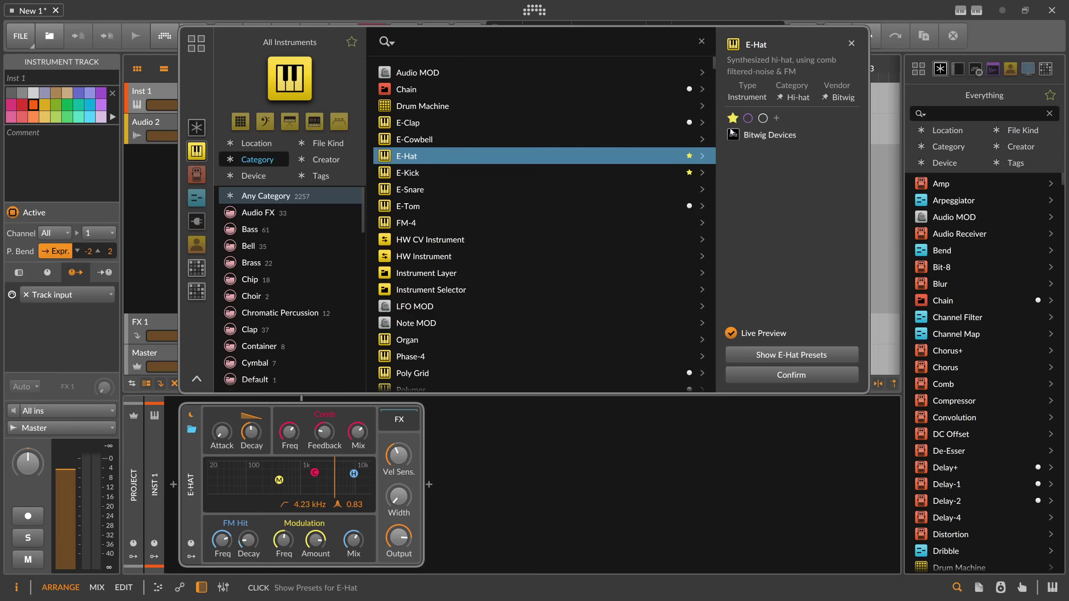
{"action": "left_click", "coordinate": [350, 44]}
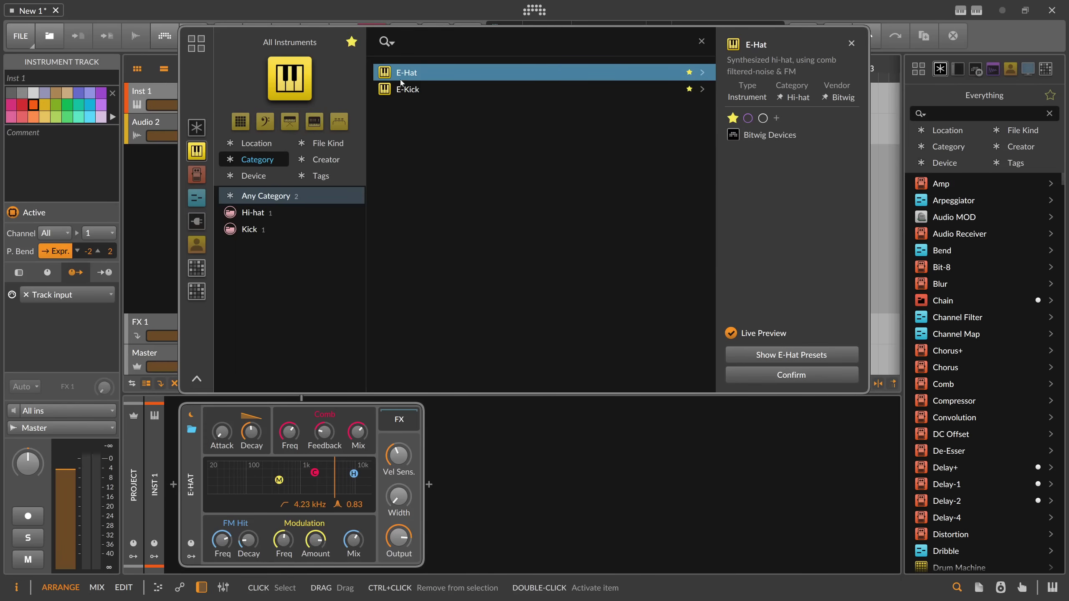
{"action": "left_click", "coordinate": [351, 44]}
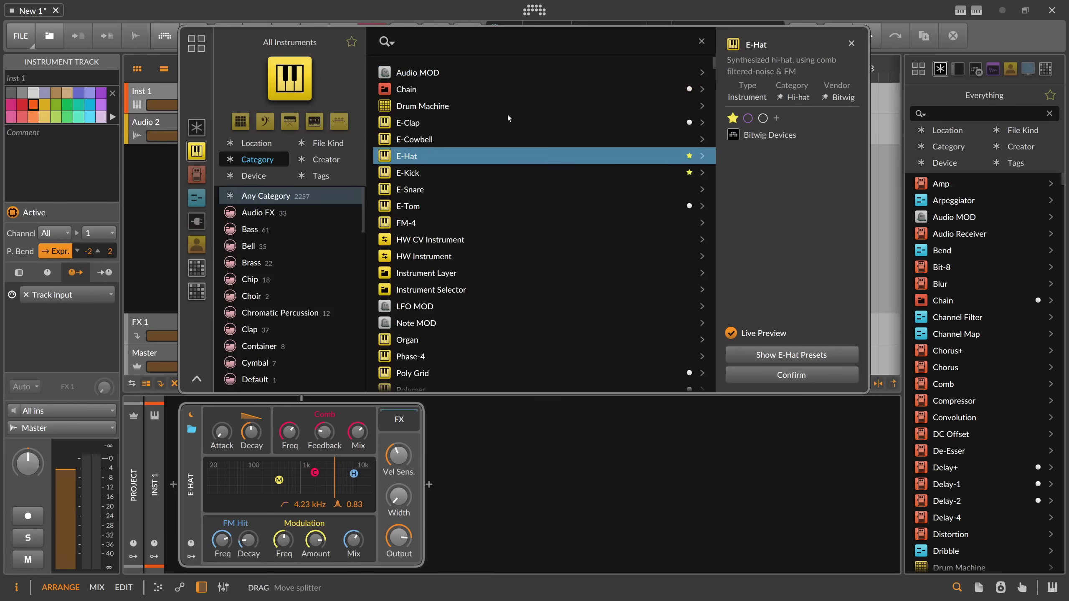
{"action": "left_click", "coordinate": [732, 119]}
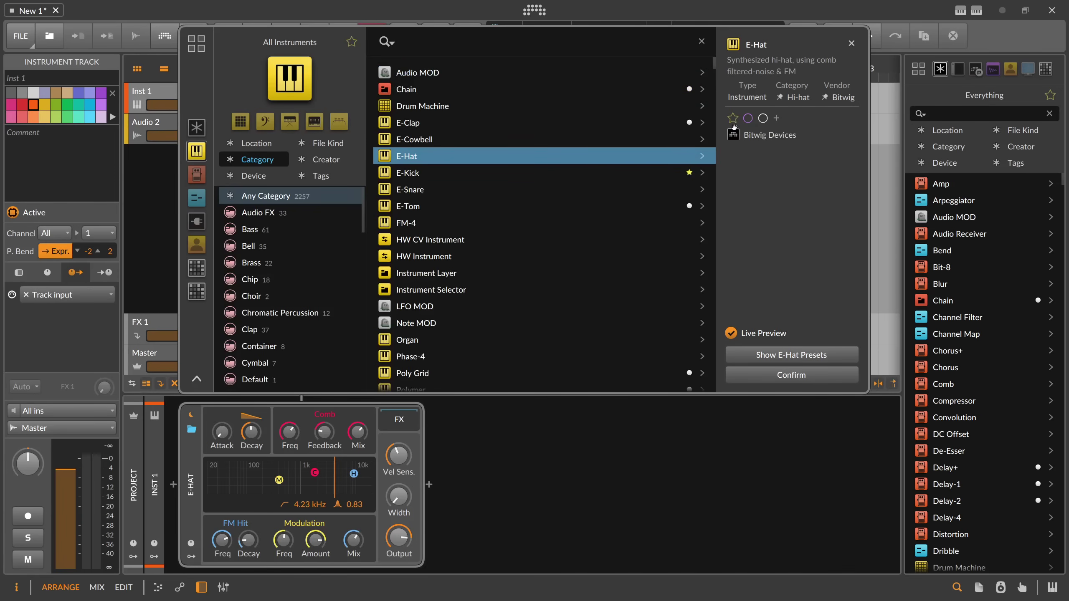
{"action": "left_click", "coordinate": [763, 118]}
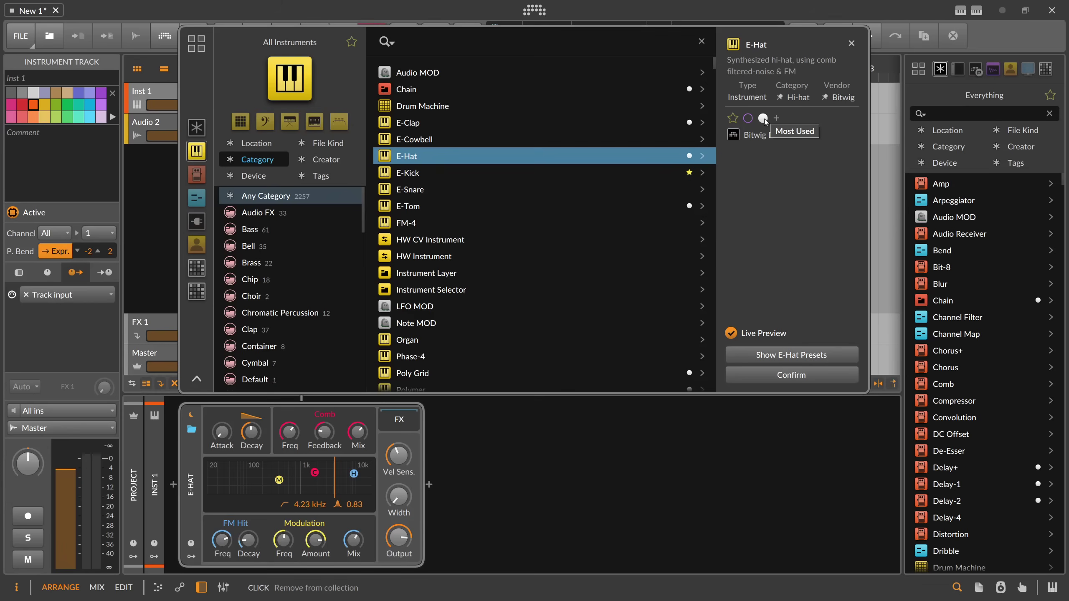
{"action": "left_click", "coordinate": [763, 120]}
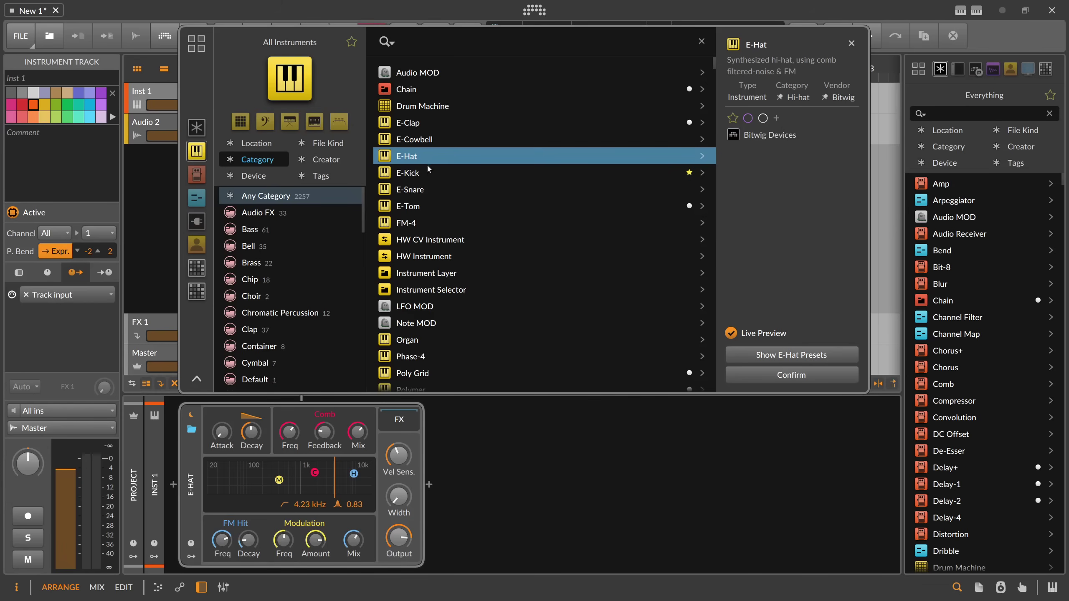
Select the devices from E-Hat through E-Tom and create a yellow collection named Fav Drum Devices.
{"action": "left_click", "coordinate": [420, 188], "text": "shift"}
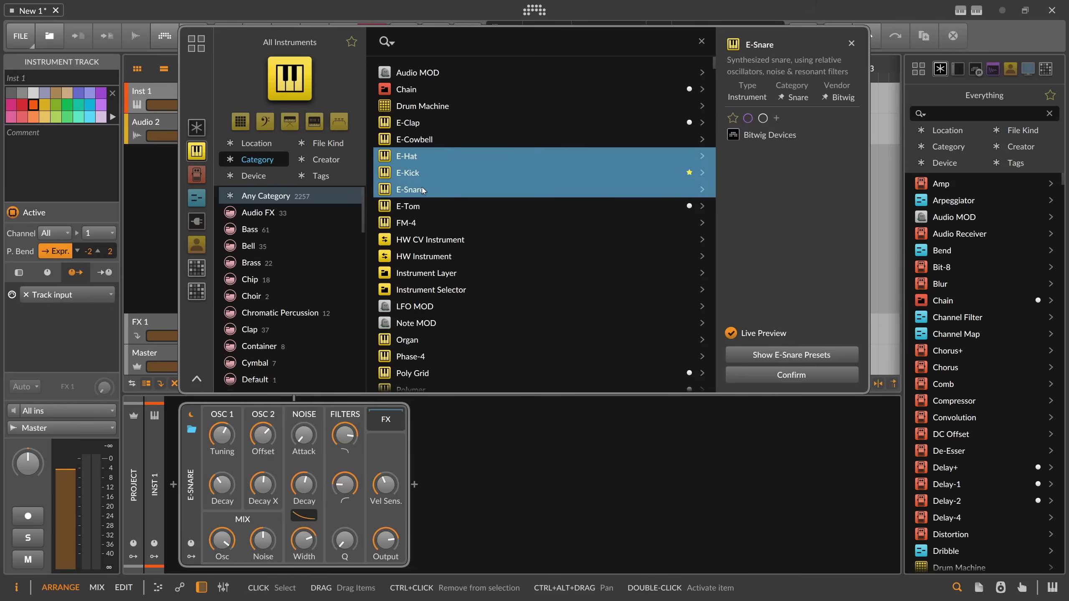
{"action": "left_click", "coordinate": [414, 207], "text": "shift"}
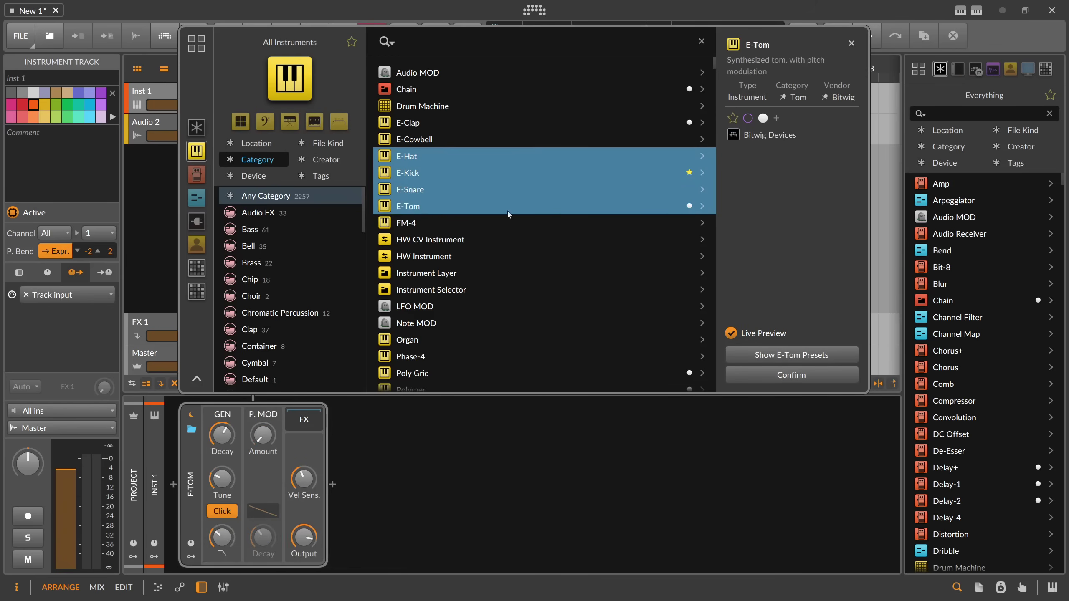
{"action": "left_click", "coordinate": [776, 118]}
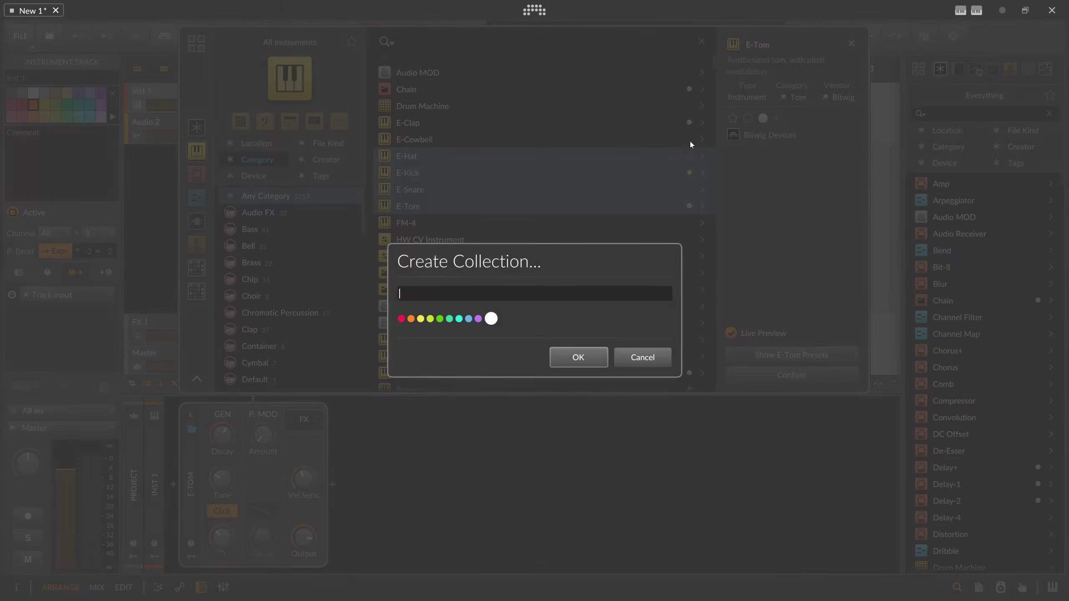
{"action": "type", "text": "Fav Drum Devices"}
{"action": "left_click", "coordinate": [424, 318]}
{"action": "left_click", "coordinate": [578, 357]}
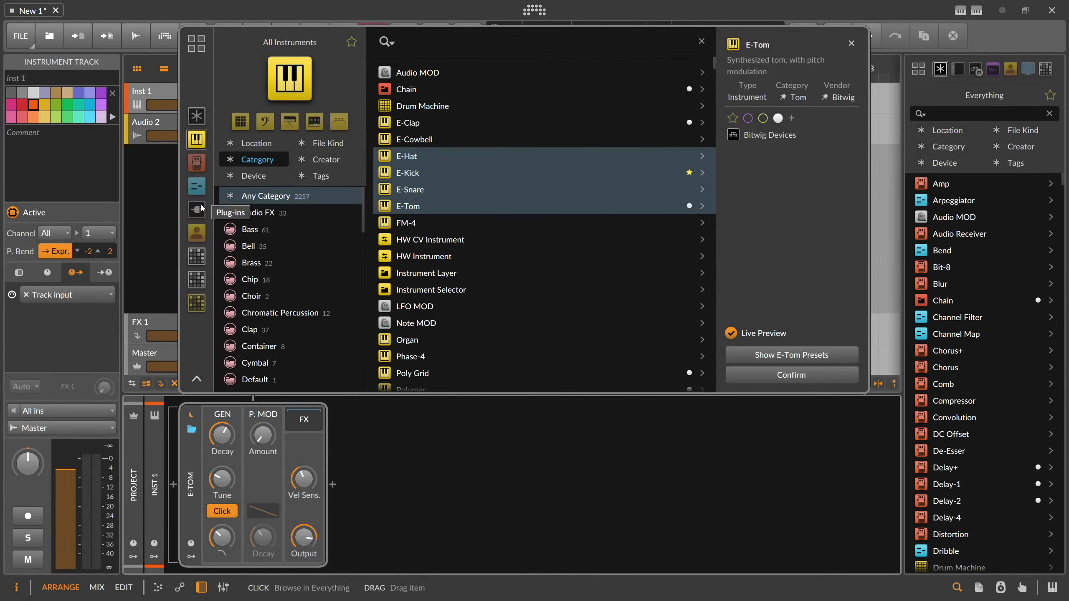
Browse the Fav Drum Devices collection without its category filter and look at its quick source options.
{"action": "left_click", "coordinate": [199, 311]}
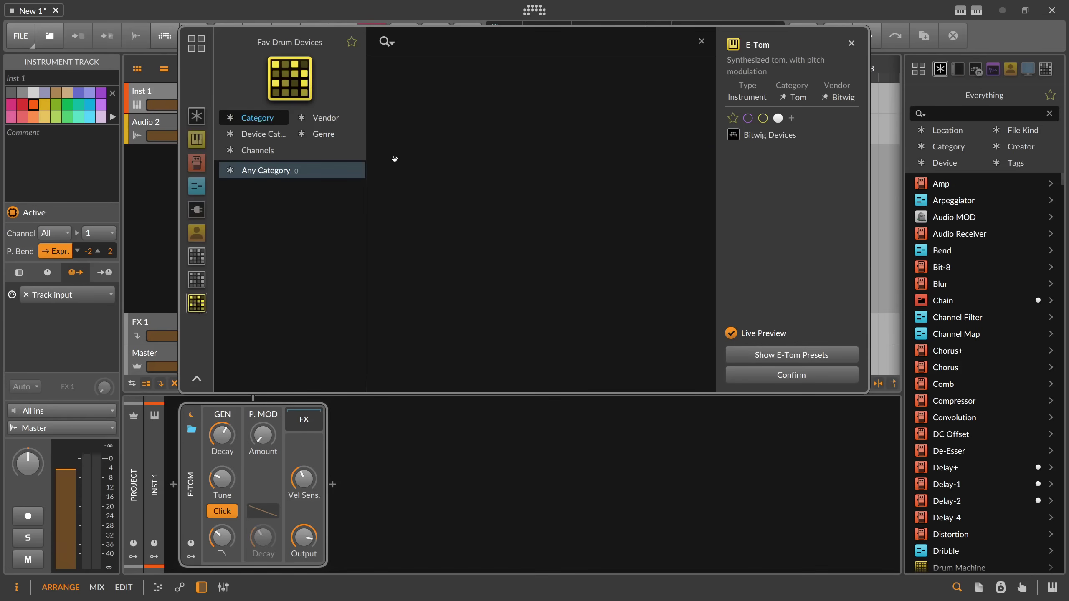
{"action": "left_click", "coordinate": [264, 122]}
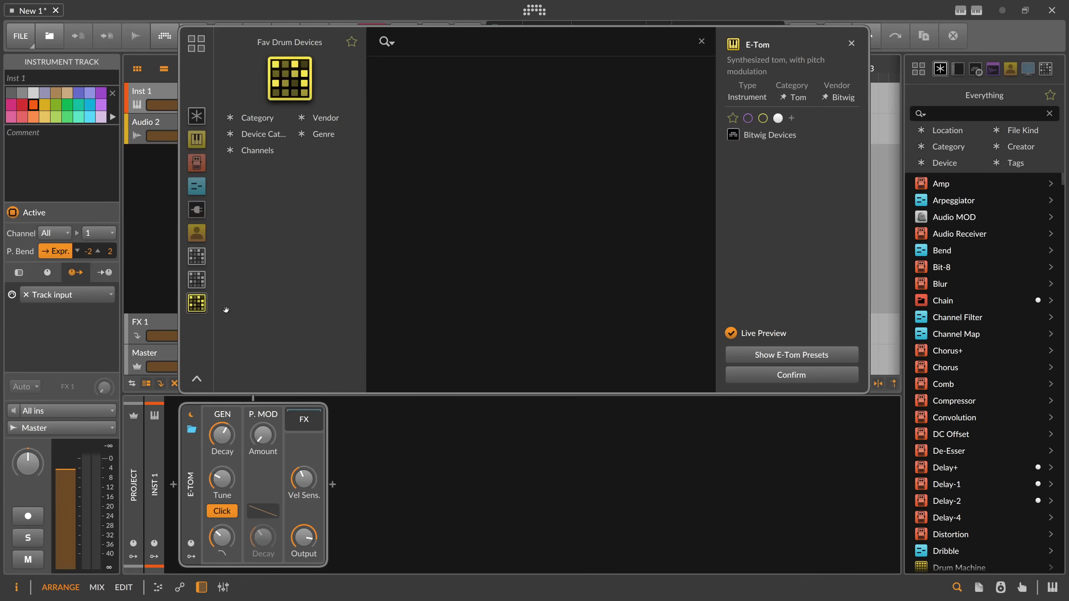
{"action": "right_click", "coordinate": [201, 306]}
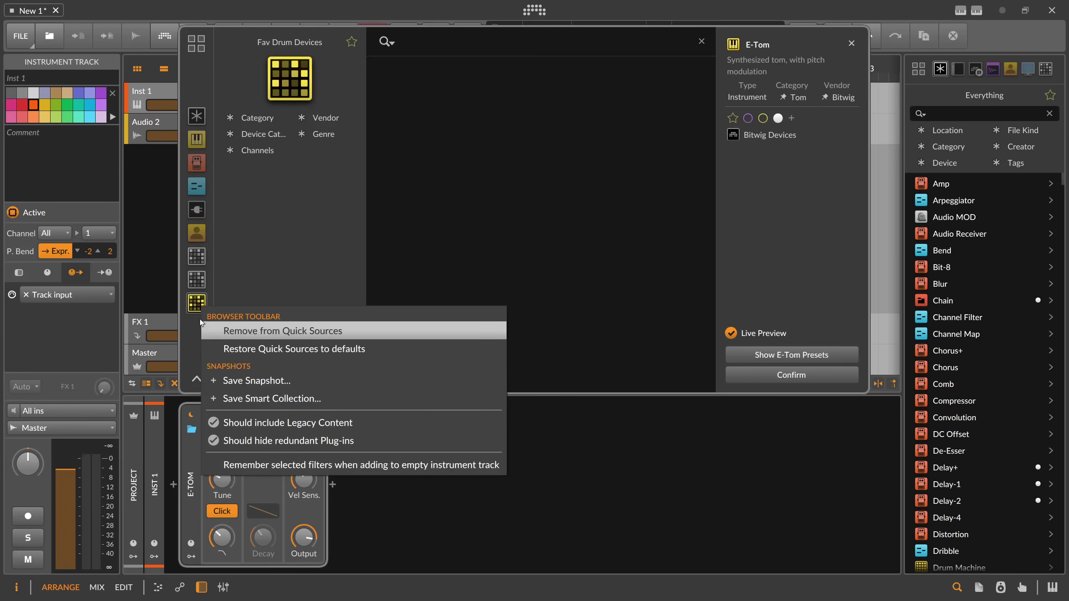
{"action": "key", "text": "Escape"}
Show all collections, remove Fav Drum Devices and another collection from the quick sources, and reopen Fav Drum Devices.
{"action": "left_click", "coordinate": [203, 51]}
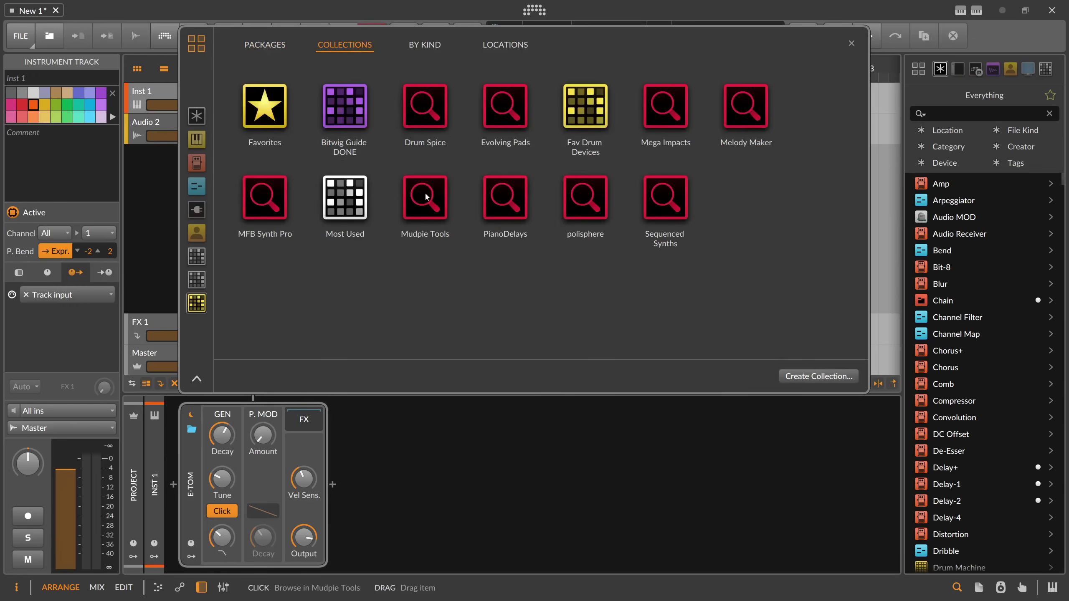
{"action": "left_click_drag", "start_coordinate": [427, 198], "coordinate": [261, 289]}
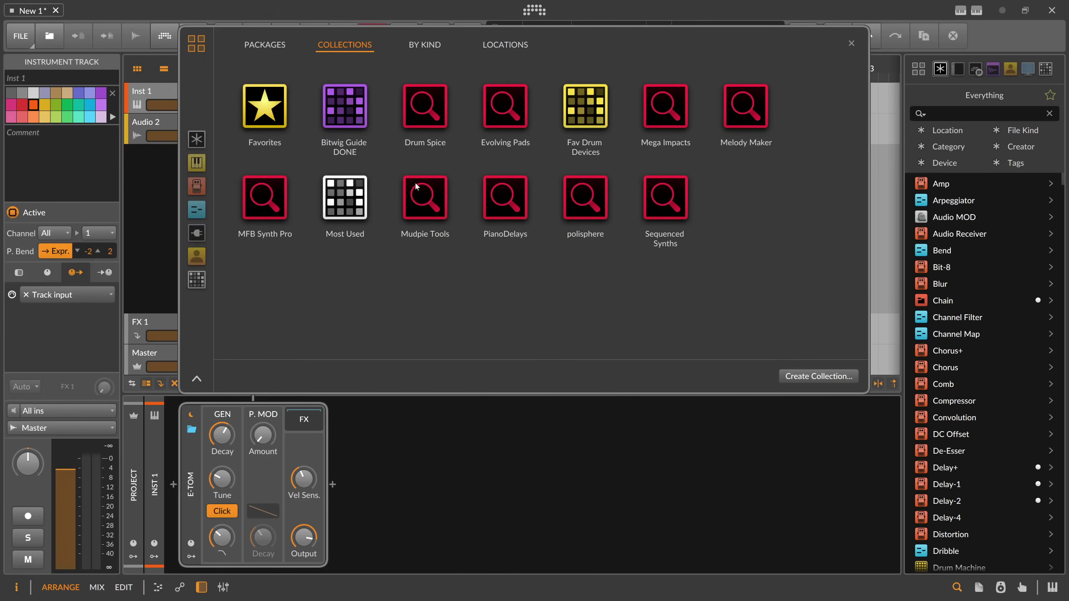
{"action": "left_click", "coordinate": [585, 106]}
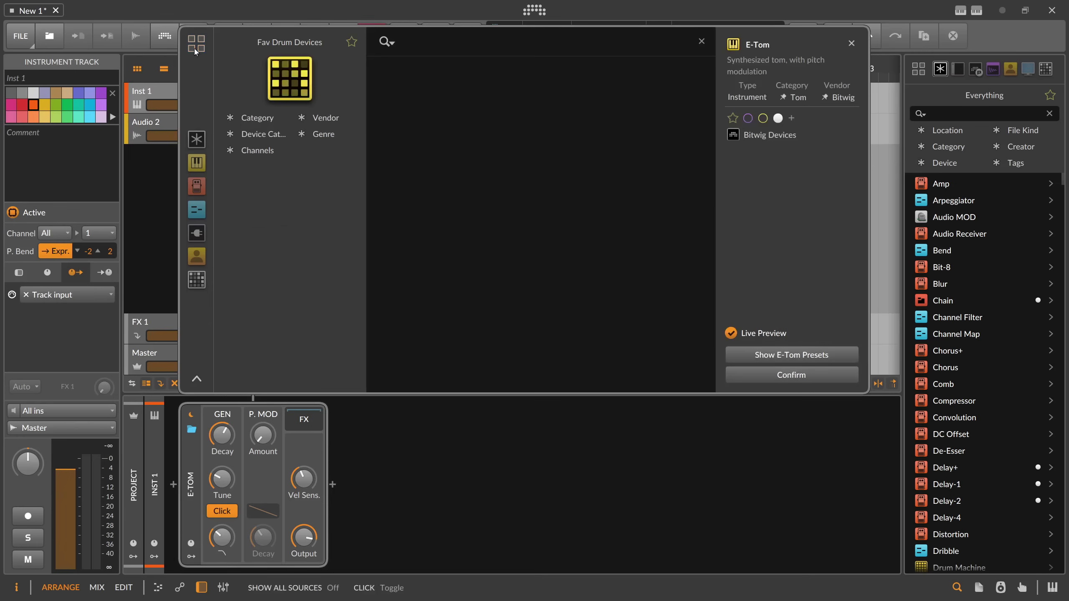